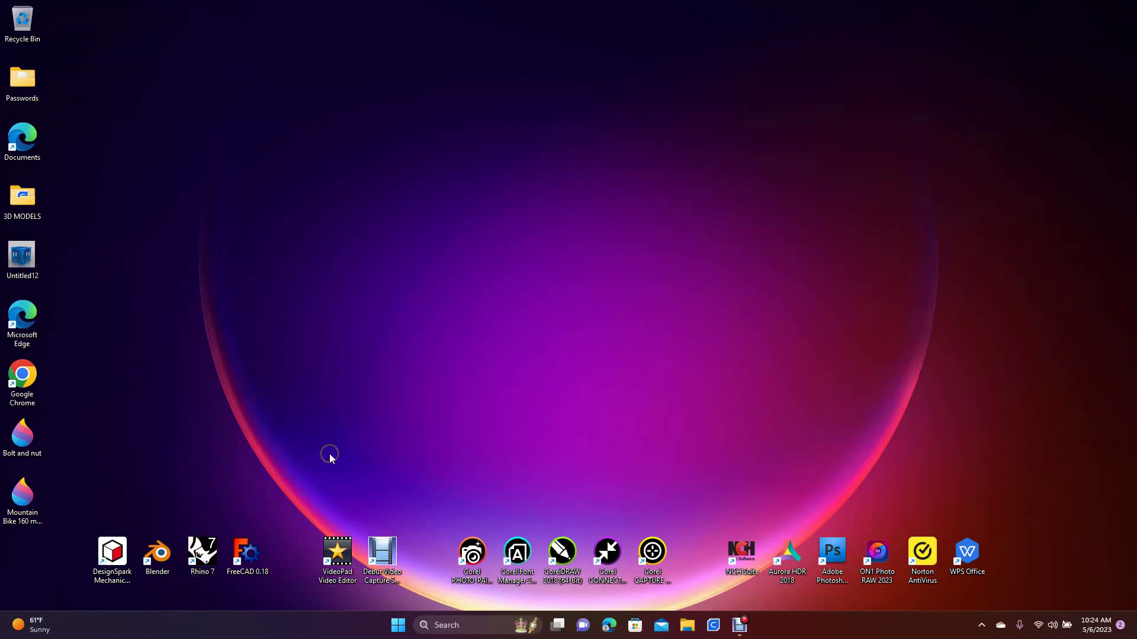
Launch Rhino 7 past the expired licence notice, then close it
{"action": "double_click", "coordinate": [204, 559]}
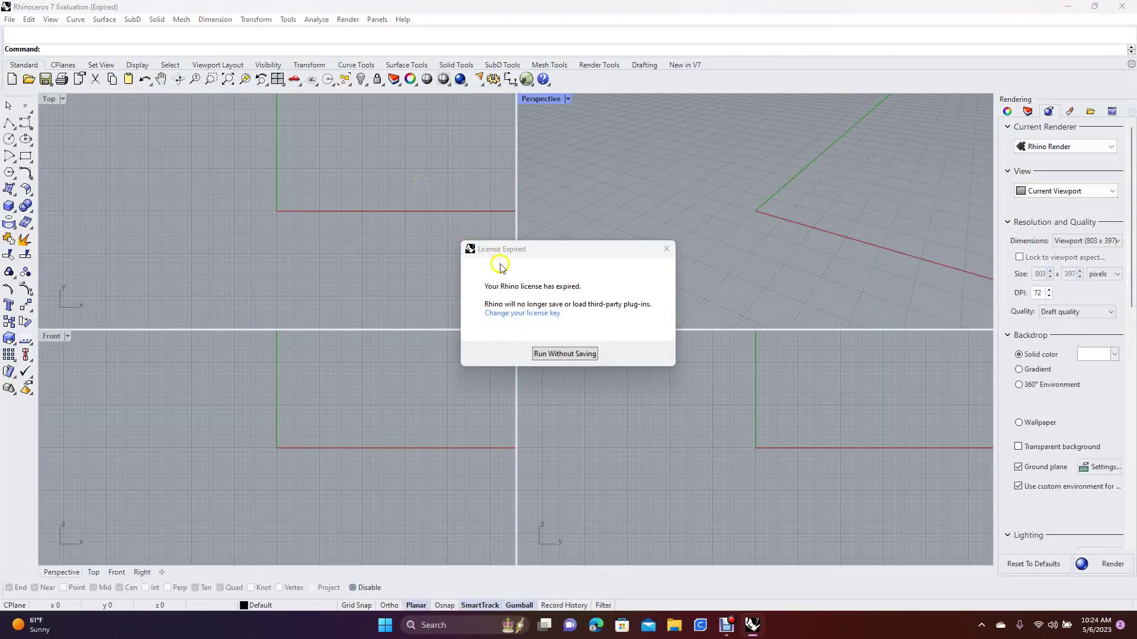
{"action": "left_click", "coordinate": [559, 355]}
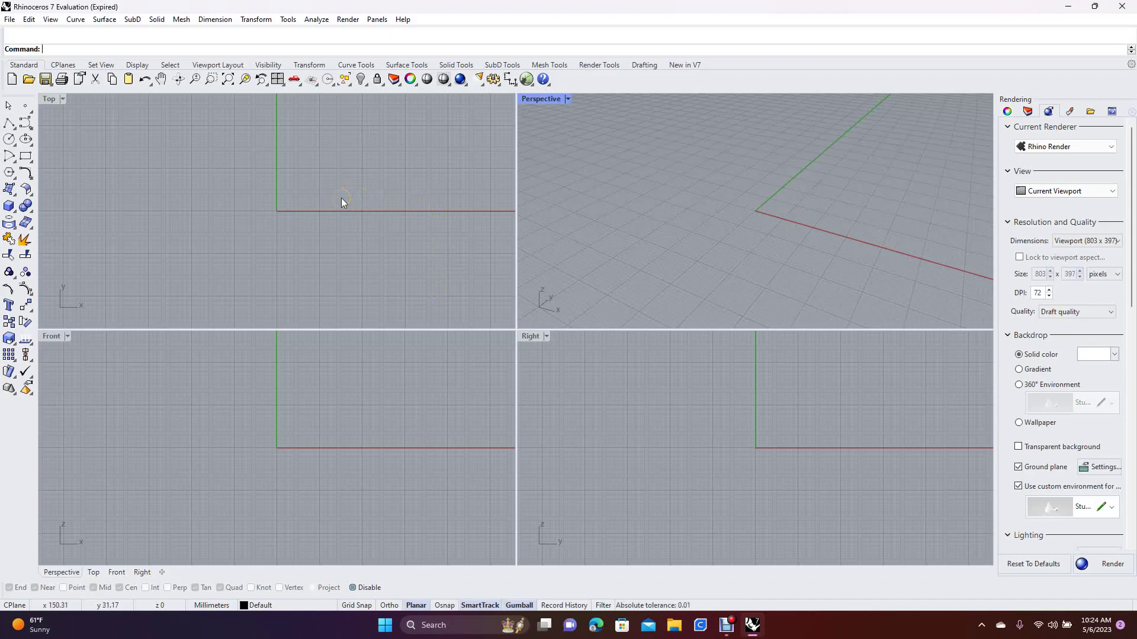
{"action": "left_click", "coordinate": [1124, 7]}
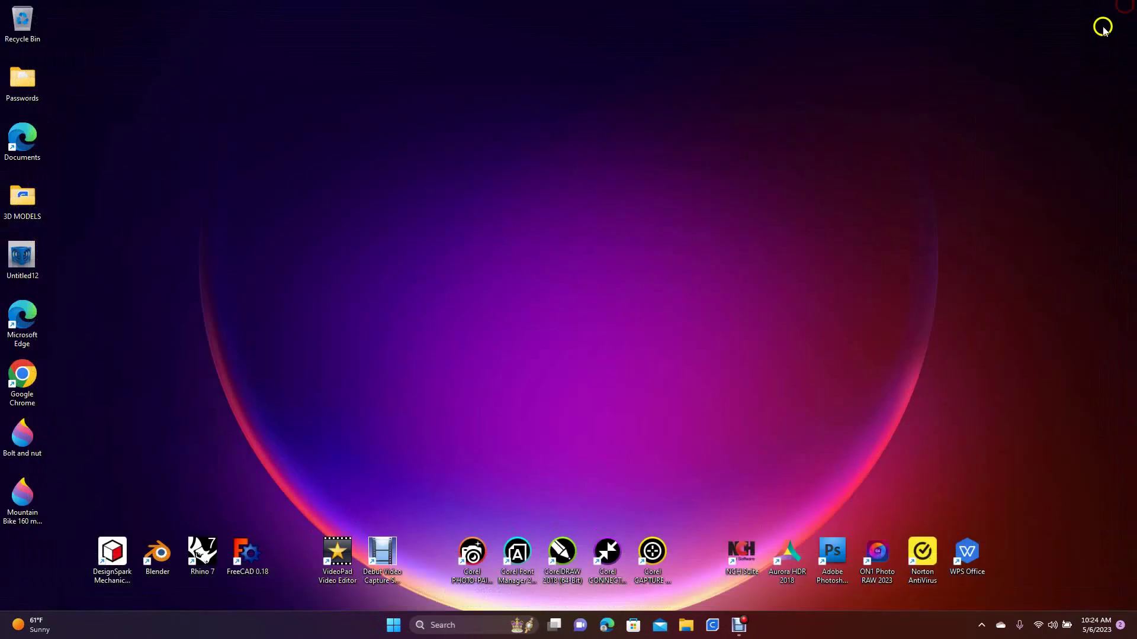
Import the mountain bike rotor STL in millimetres, declining the update and running without saving
{"action": "left_click", "coordinate": [828, 400]}
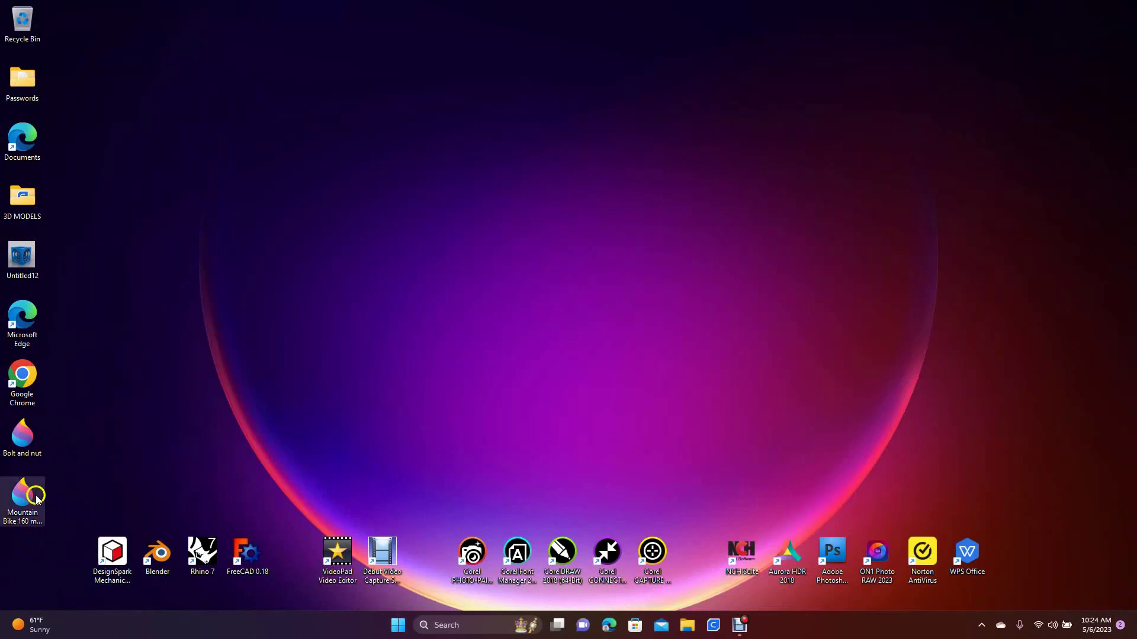
{"action": "left_click_drag", "start_coordinate": [23, 495], "coordinate": [203, 551]}
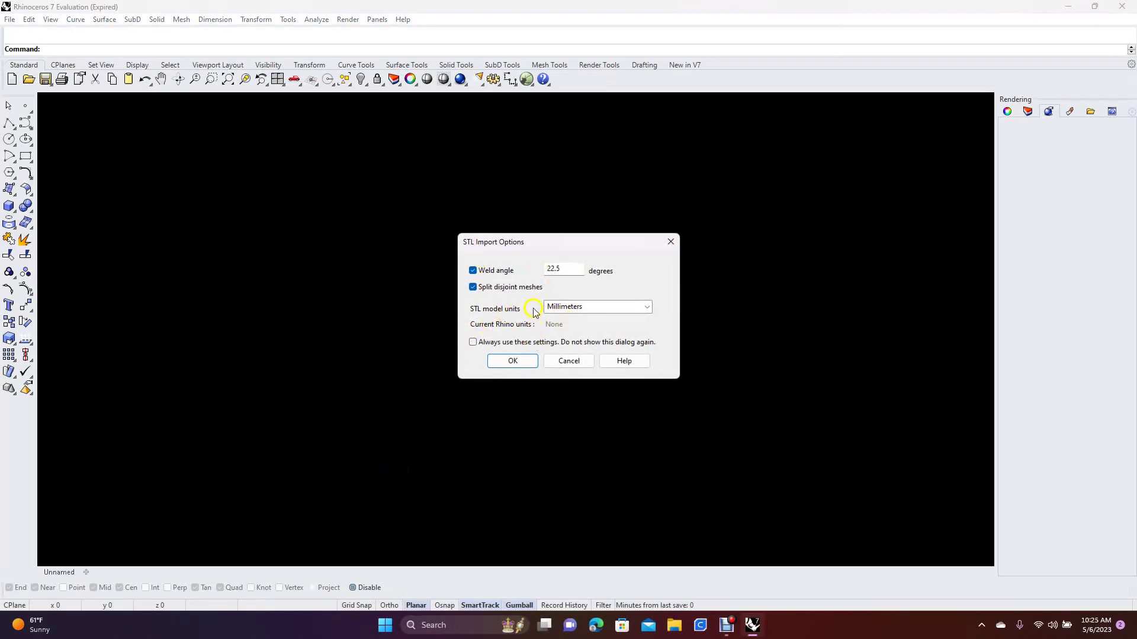
{"action": "left_click", "coordinate": [513, 362]}
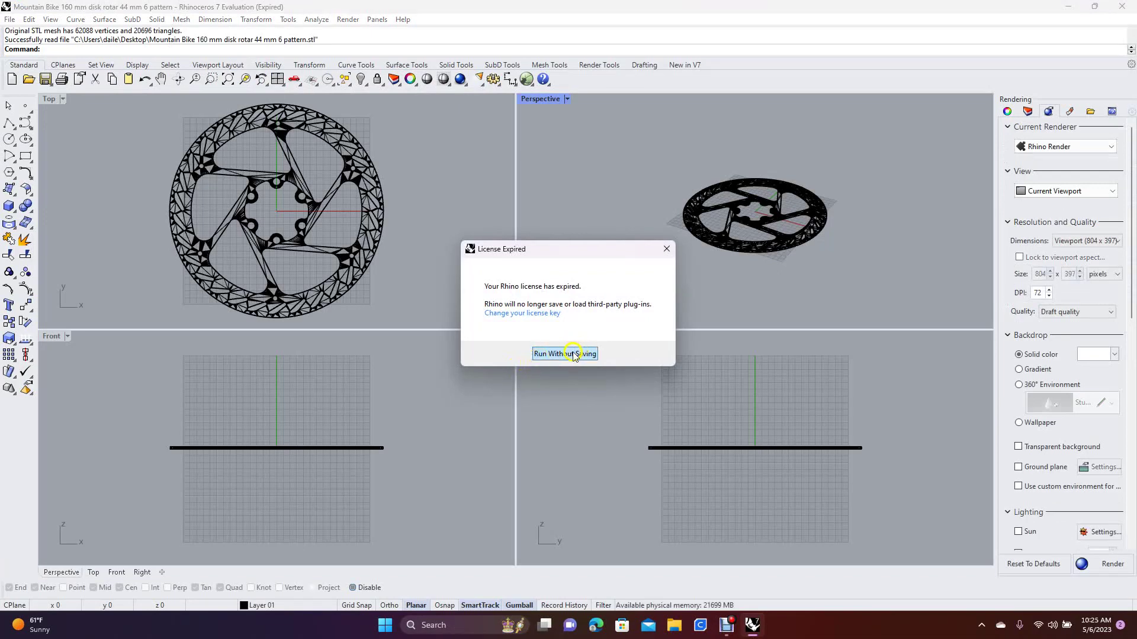
{"action": "left_click", "coordinate": [573, 355]}
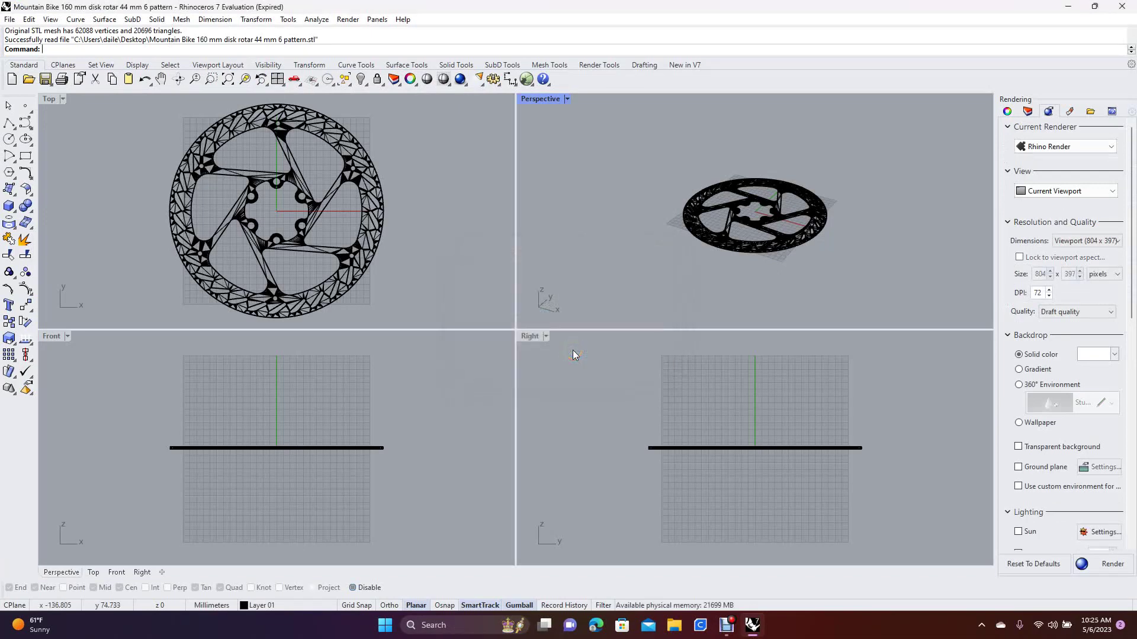
Maximize the Perspective view, orbit to look down on the rotor, and select the whole mesh
{"action": "double_click", "coordinate": [549, 100]}
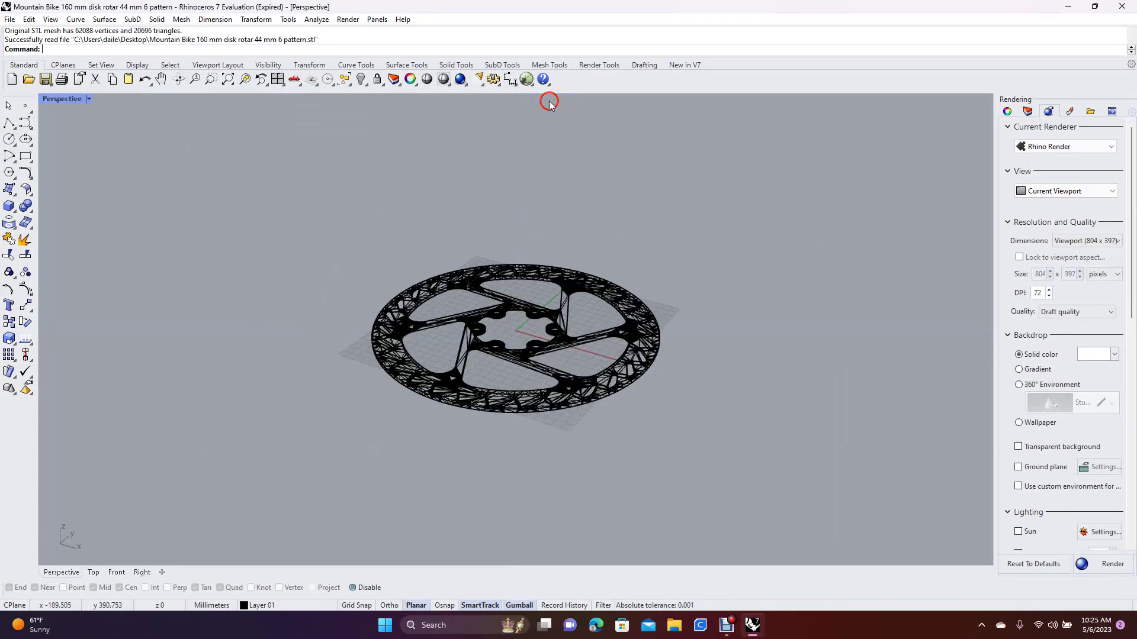
{"action": "right_click_drag", "start_coordinate": [682, 179], "coordinate": [701, 235]}
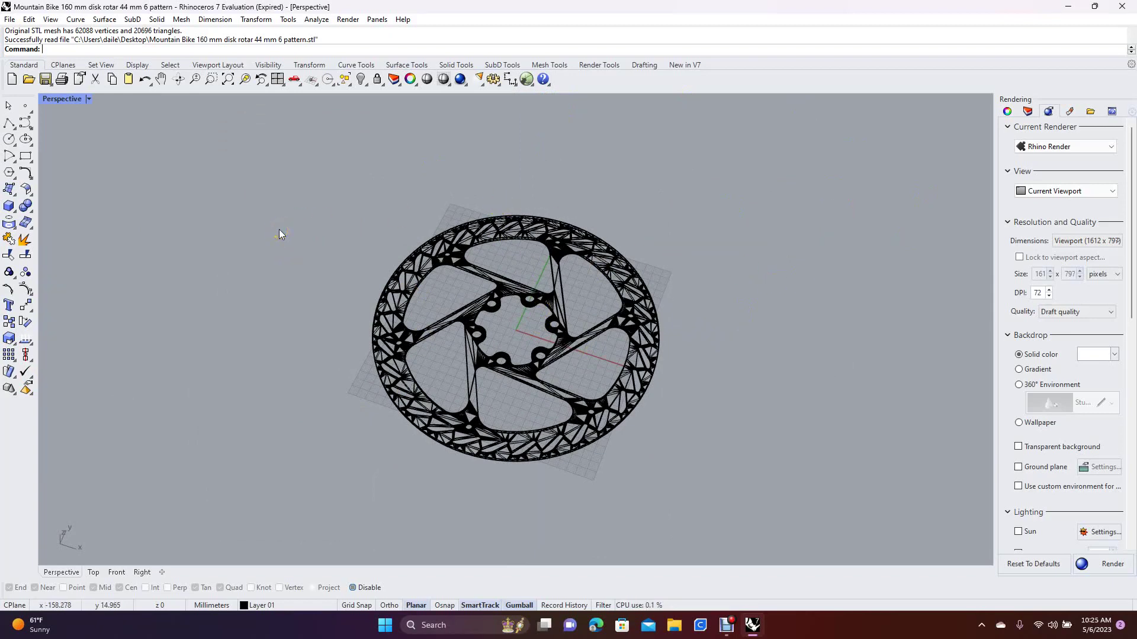
{"action": "key", "text": "ctrl+a"}
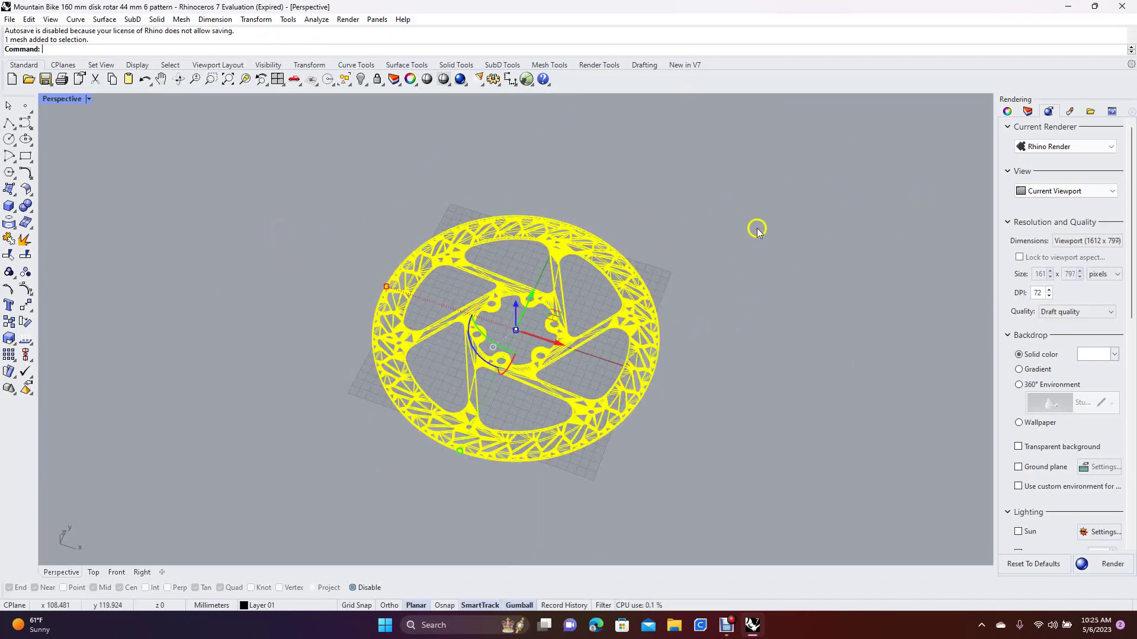
{"action": "left_click", "coordinate": [1072, 113]}
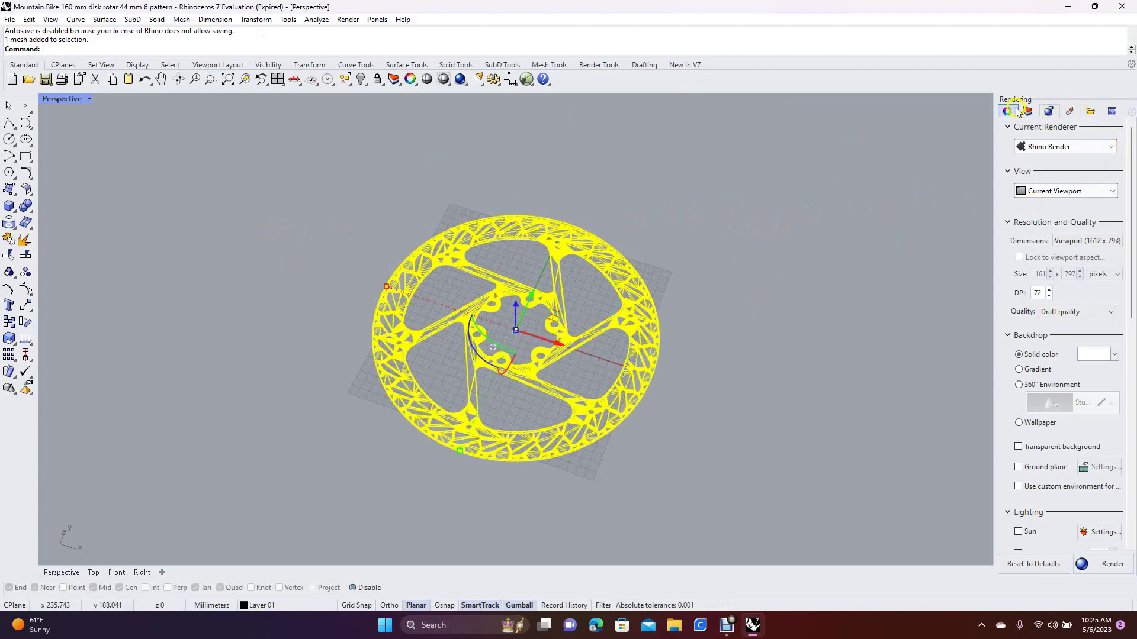
Load Polished Stainless Steel from the library's Metal > Polished folder into the model's materials
{"action": "left_click", "coordinate": [1070, 114]}
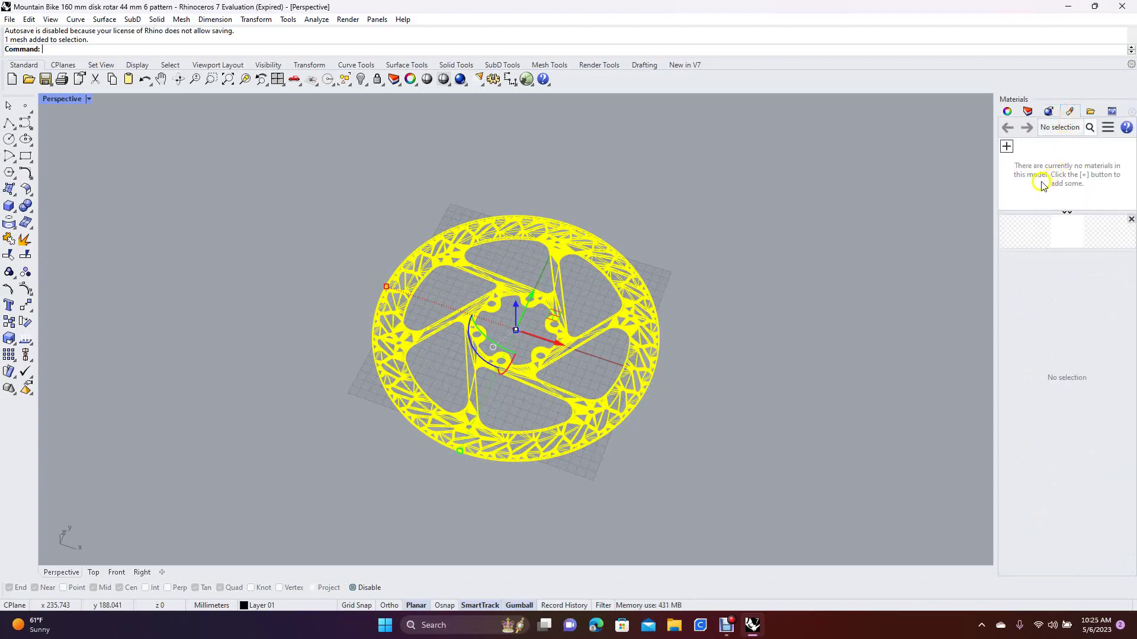
{"action": "left_click", "coordinate": [1006, 146]}
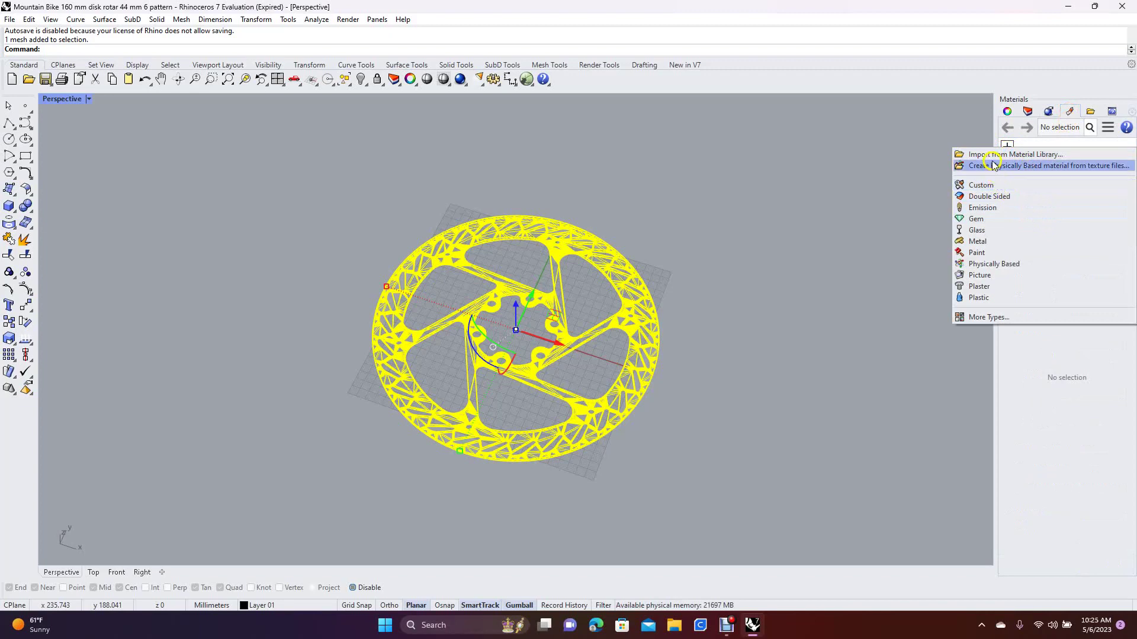
{"action": "left_click", "coordinate": [988, 153]}
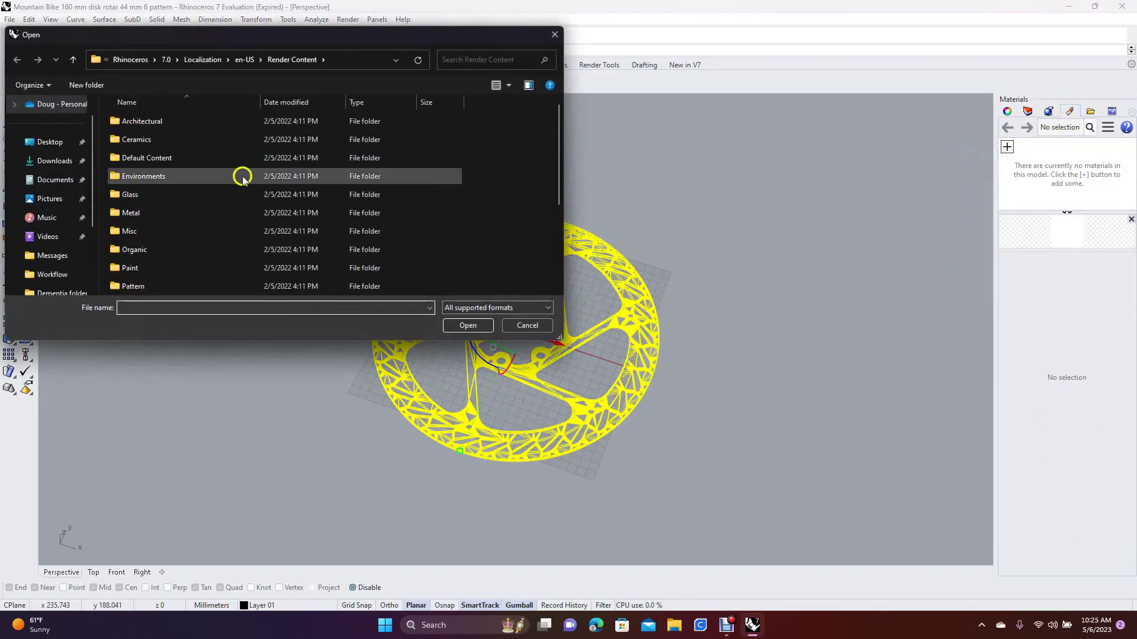
{"action": "left_click", "coordinate": [150, 217]}
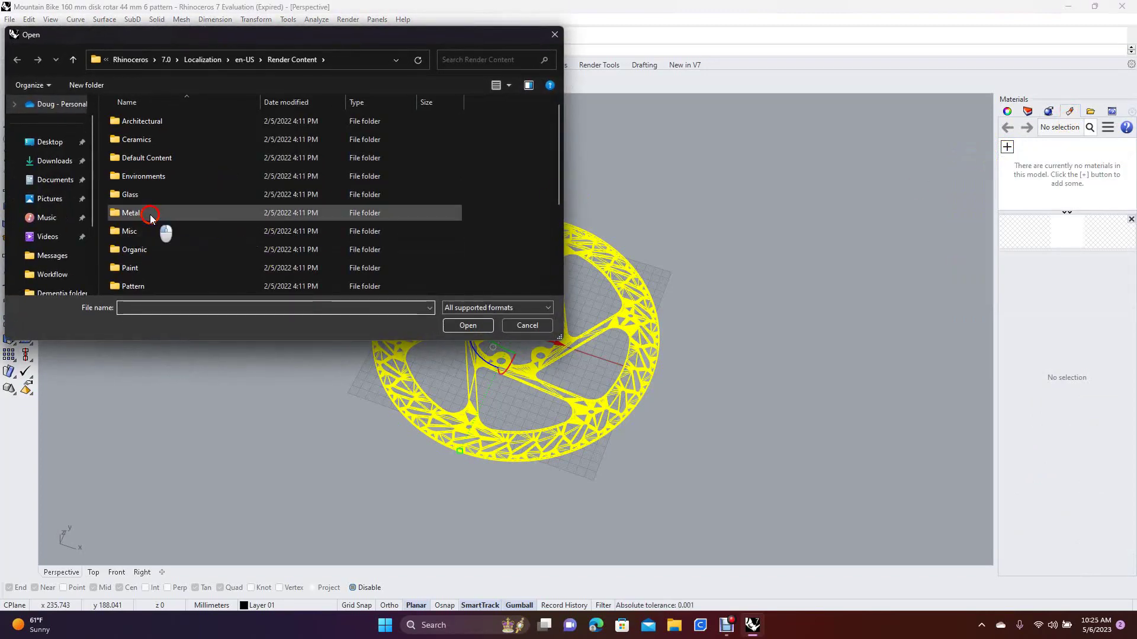
{"action": "double_click", "coordinate": [150, 216]}
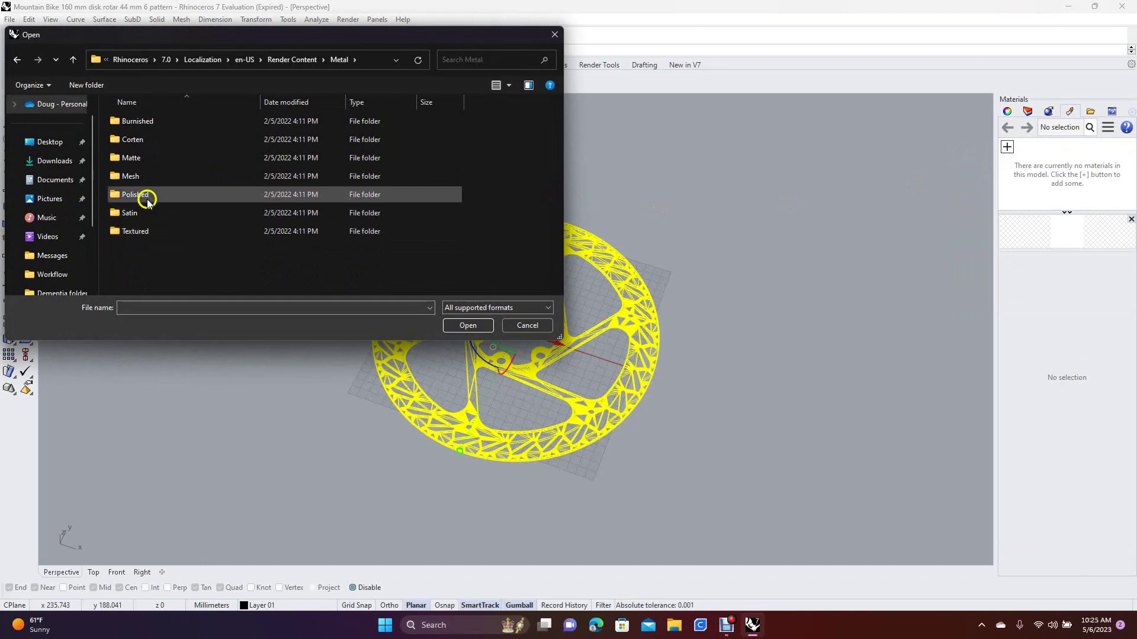
{"action": "double_click", "coordinate": [149, 202]}
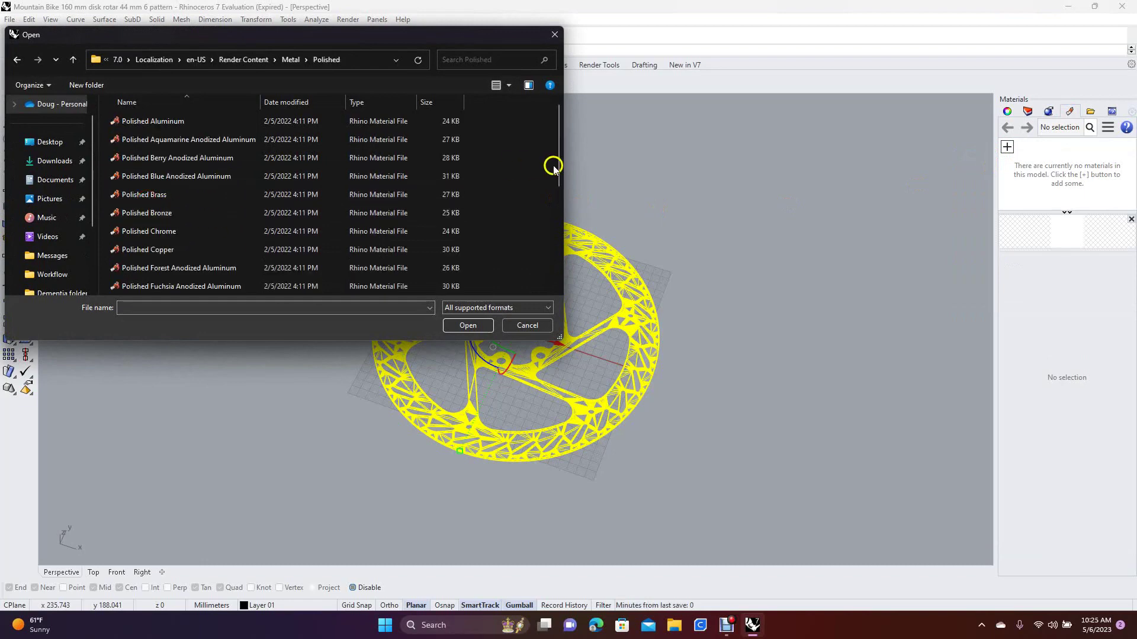
{"action": "left_click_drag", "start_coordinate": [557, 168], "coordinate": [561, 269]}
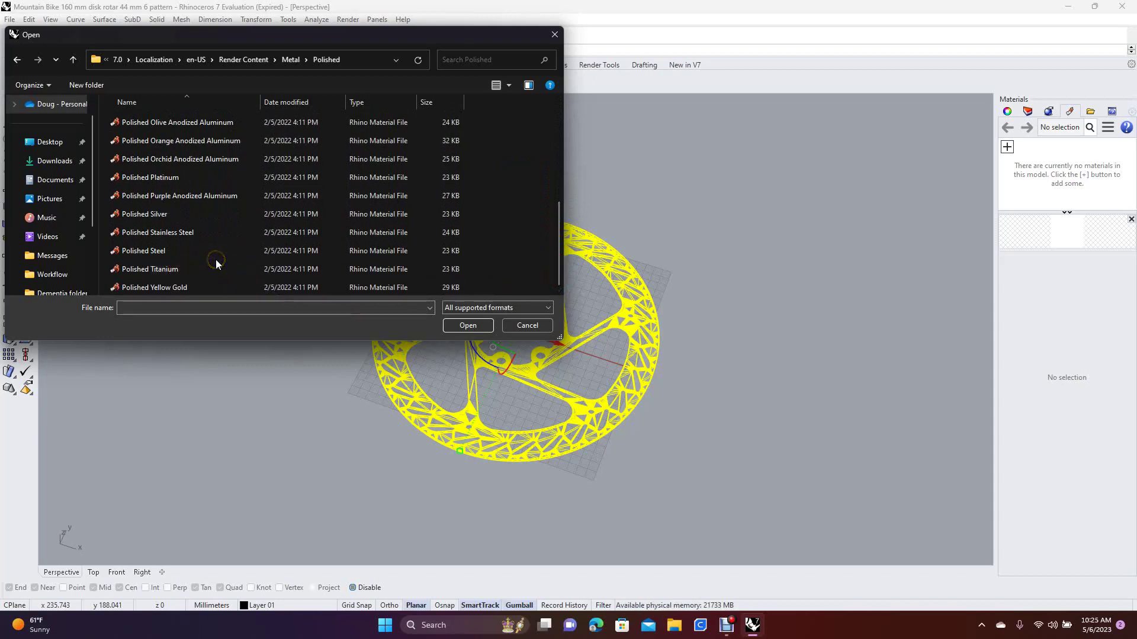
{"action": "double_click", "coordinate": [177, 233]}
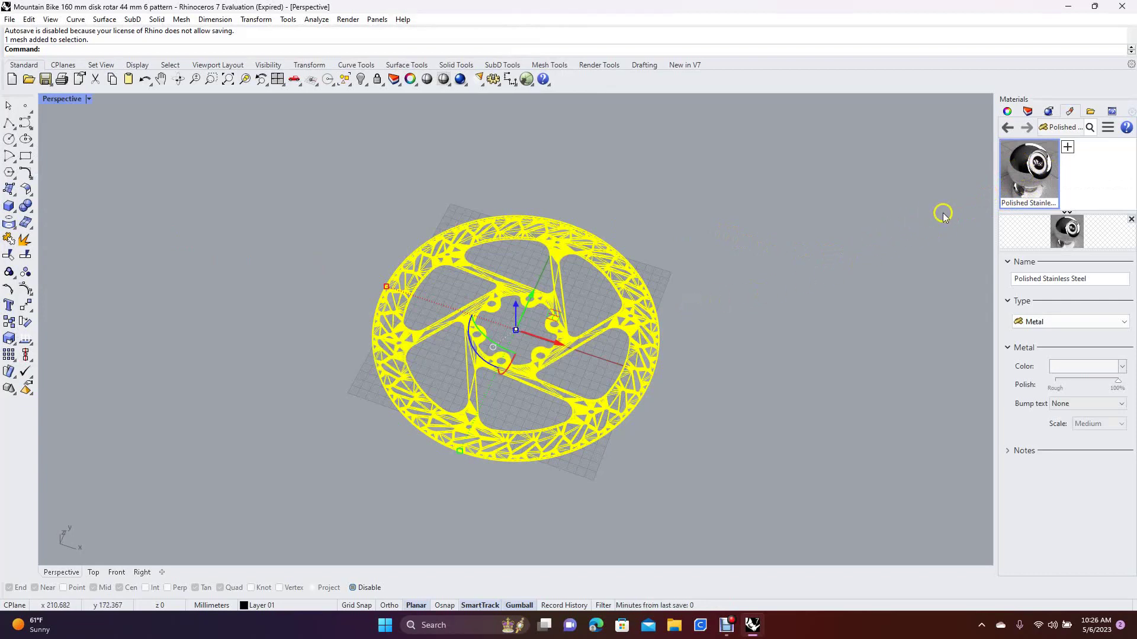
Assign the Polished Stainless Steel material to the selected rotor
{"action": "left_click_drag", "start_coordinate": [1033, 169], "coordinate": [623, 285]}
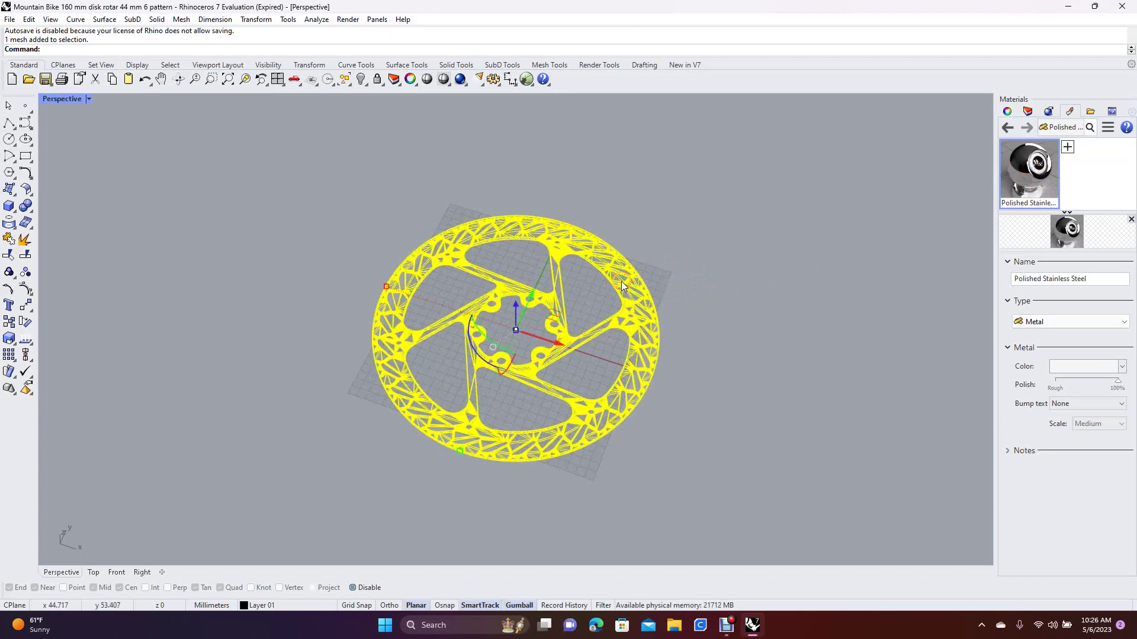
{"action": "right_click", "coordinate": [1031, 171]}
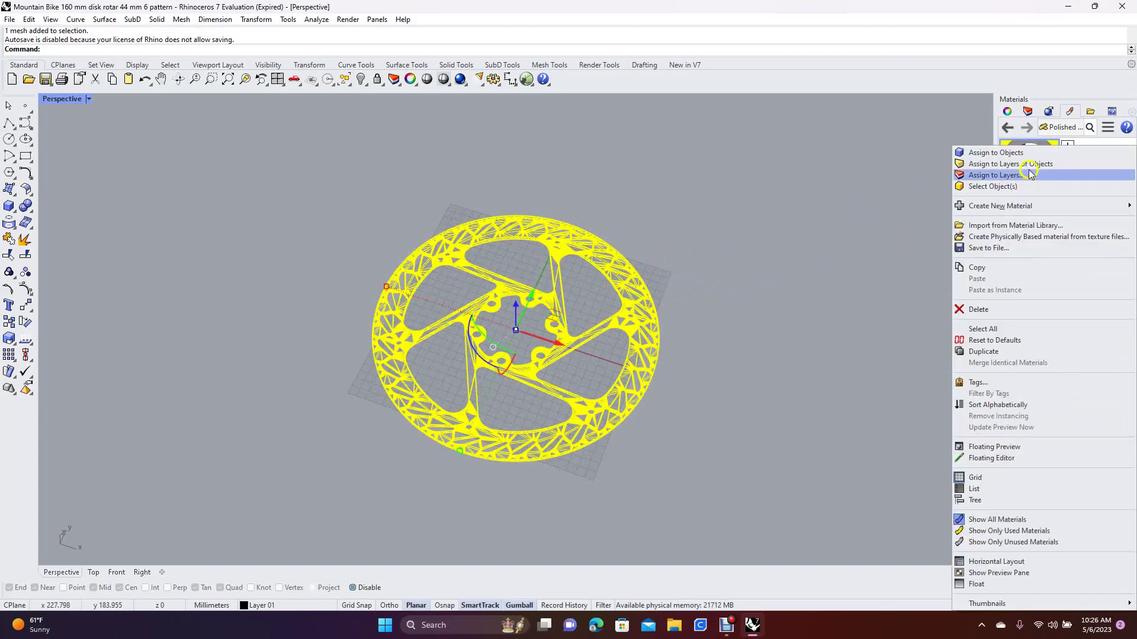
{"action": "left_click", "coordinate": [1014, 158]}
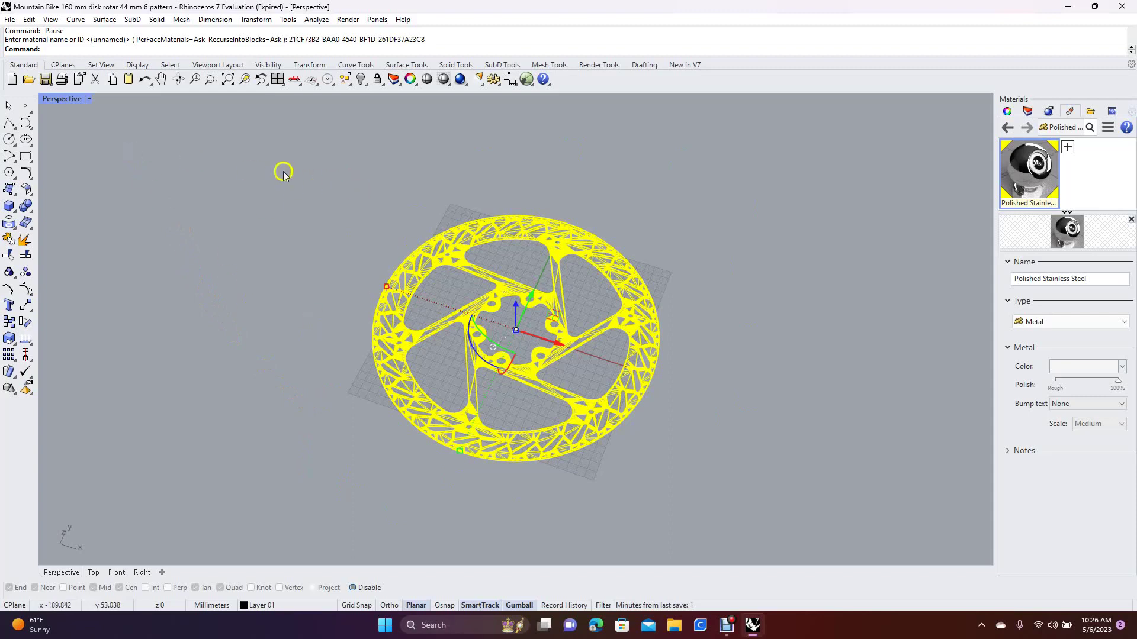
Switch the Perspective view to Raytraced display and deselect the rotor to watch the render
{"action": "left_click", "coordinate": [52, 20]}
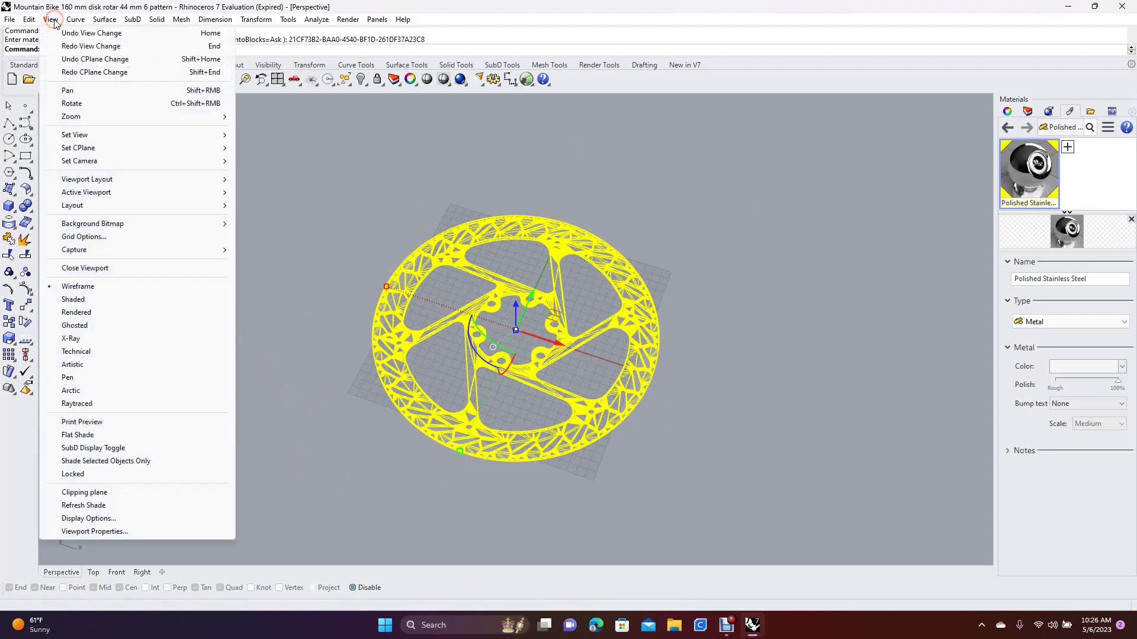
{"action": "left_click", "coordinate": [77, 404]}
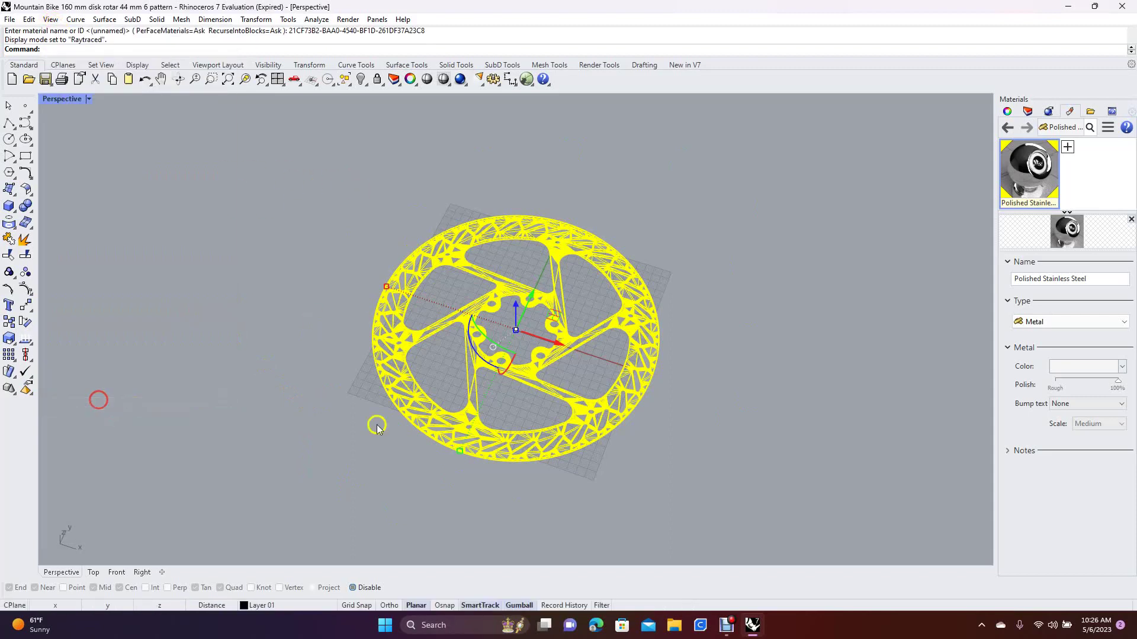
{"action": "left_click", "coordinate": [728, 372]}
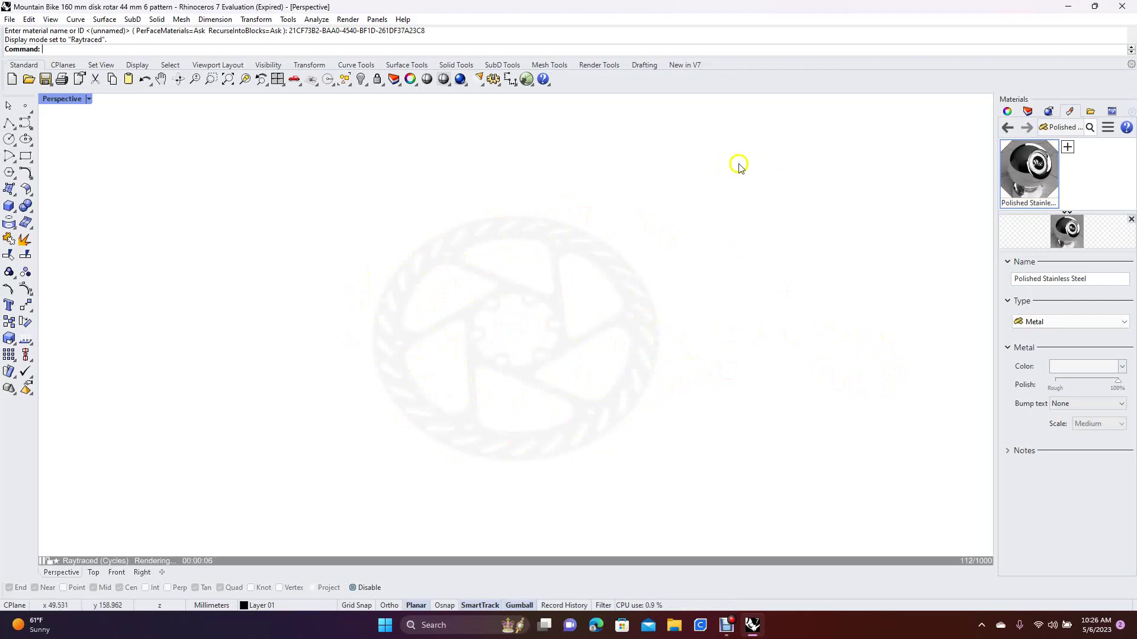
Set the render backdrop to solid Dark Gray (#696969) and reselect the rotor
{"action": "left_click", "coordinate": [1048, 113]}
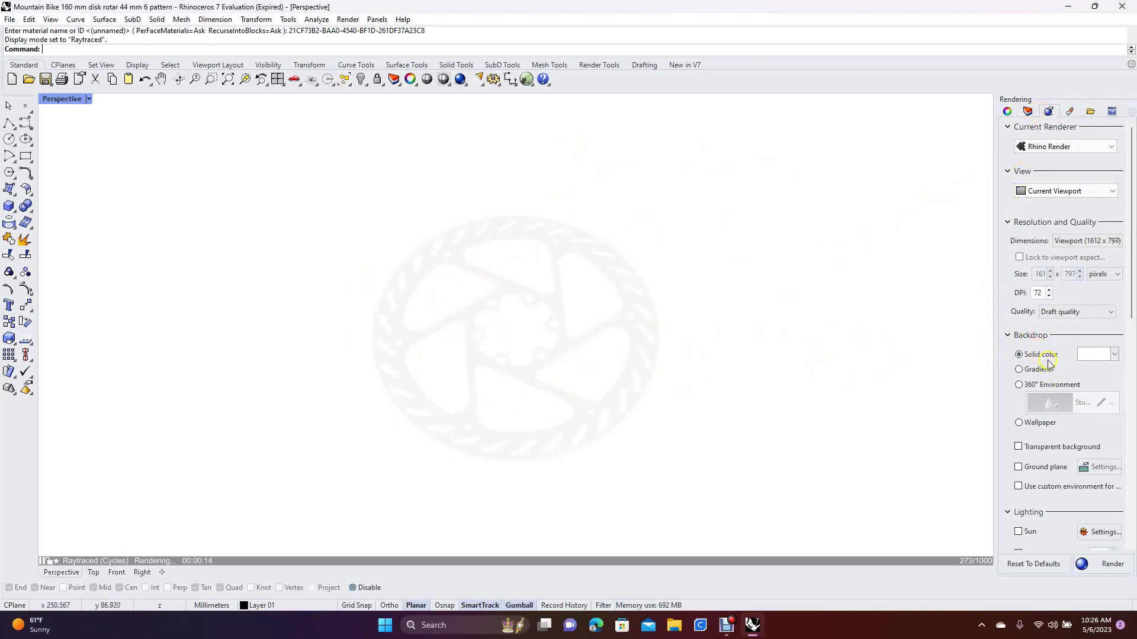
{"action": "left_click", "coordinate": [1096, 354]}
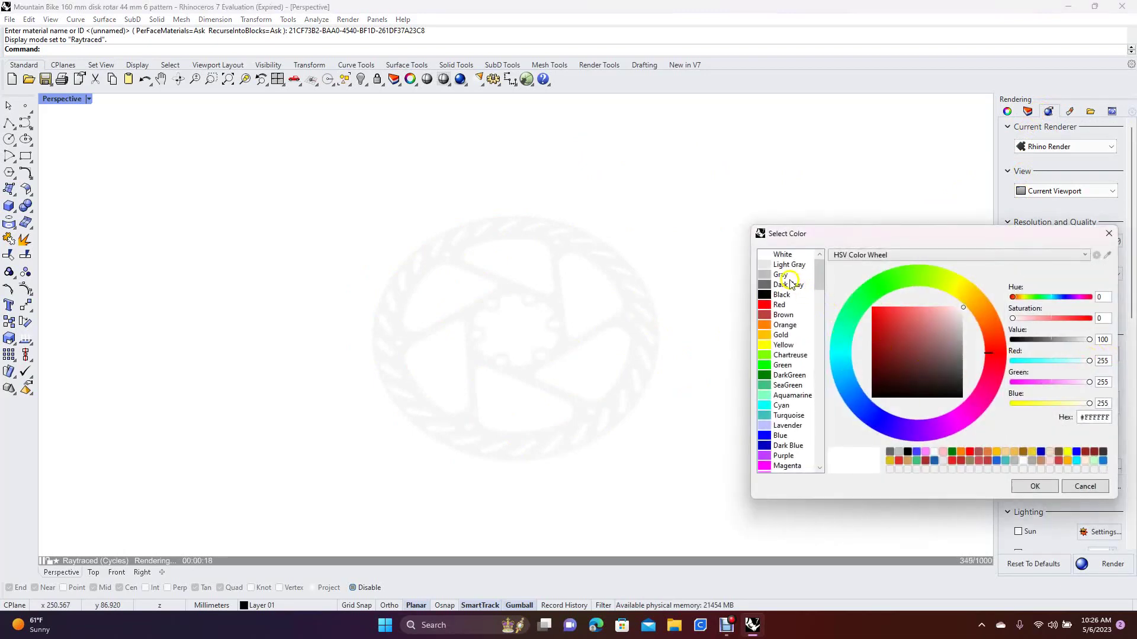
{"action": "left_click", "coordinate": [781, 276]}
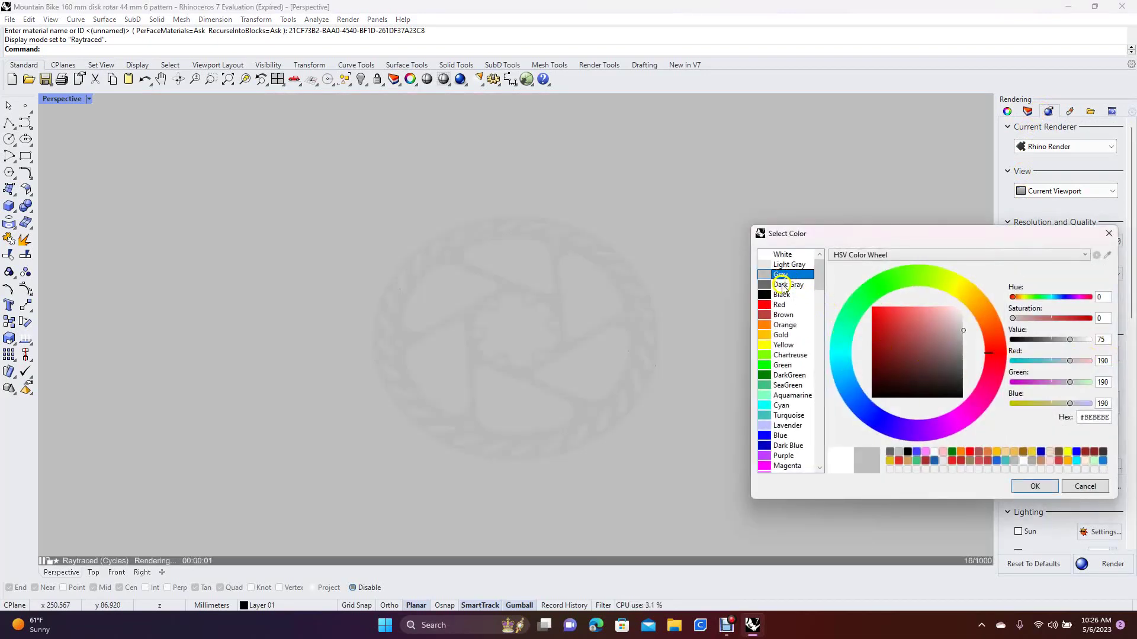
{"action": "left_click", "coordinate": [783, 286]}
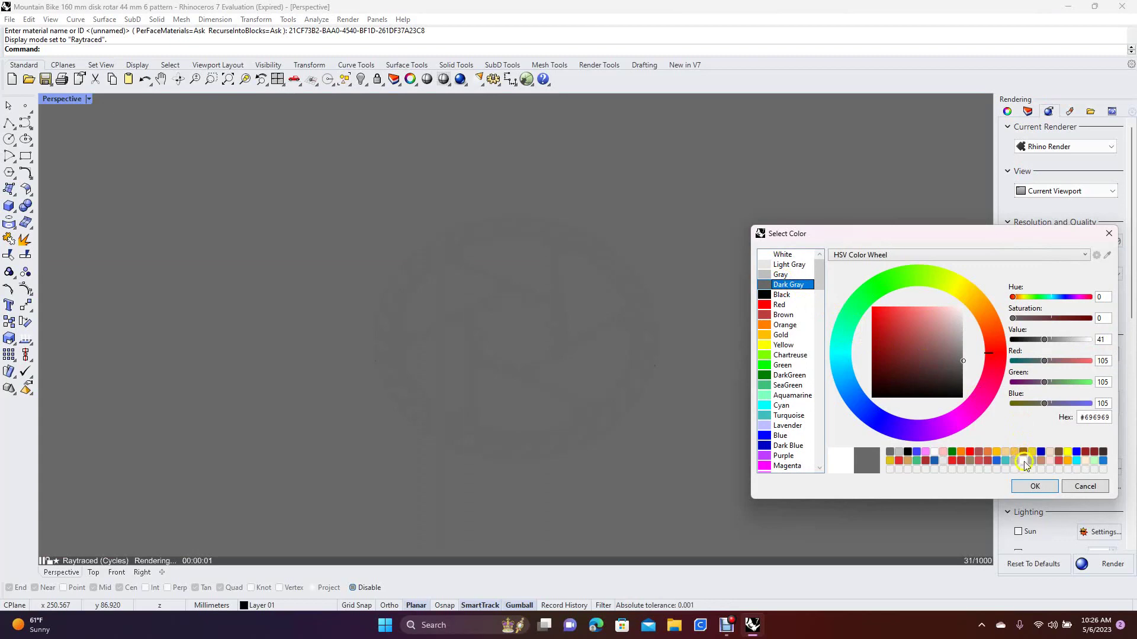
{"action": "left_click", "coordinate": [1035, 486]}
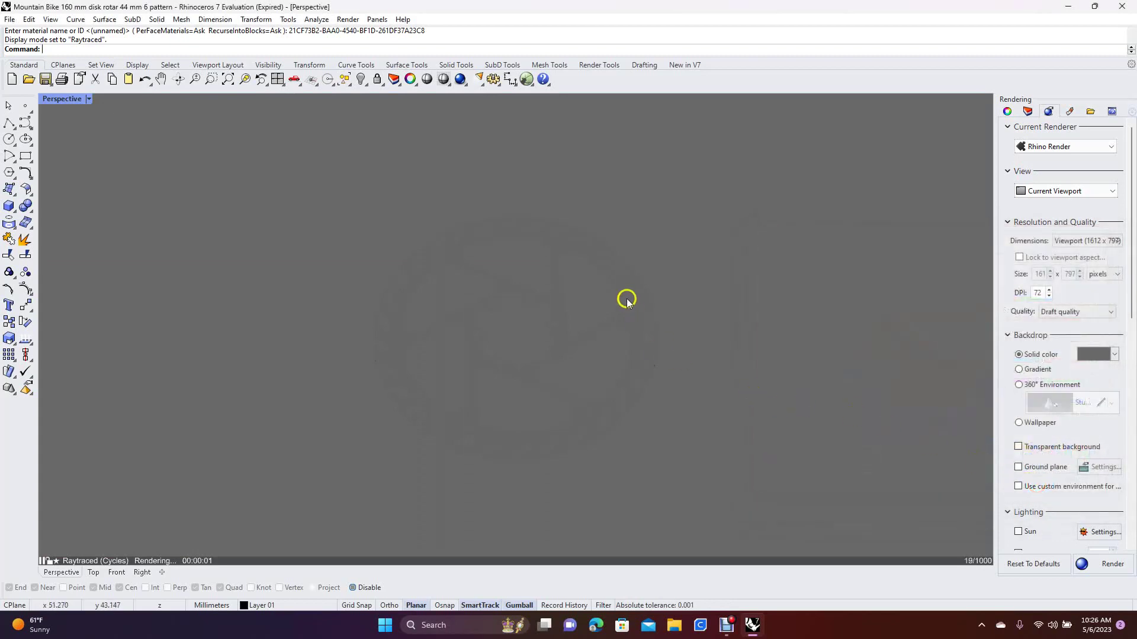
{"action": "left_click", "coordinate": [627, 301]}
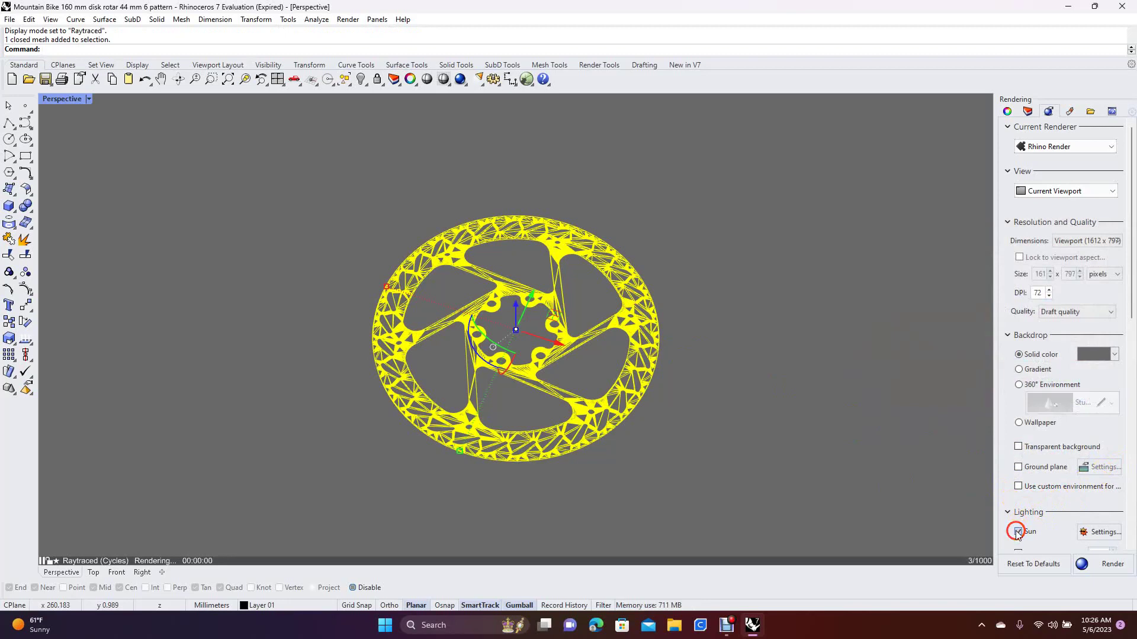
Turn off Sun and enable Skylight using a custom environment, reselecting the rotor
{"action": "left_click_drag", "start_coordinate": [1132, 308], "coordinate": [1130, 375]}
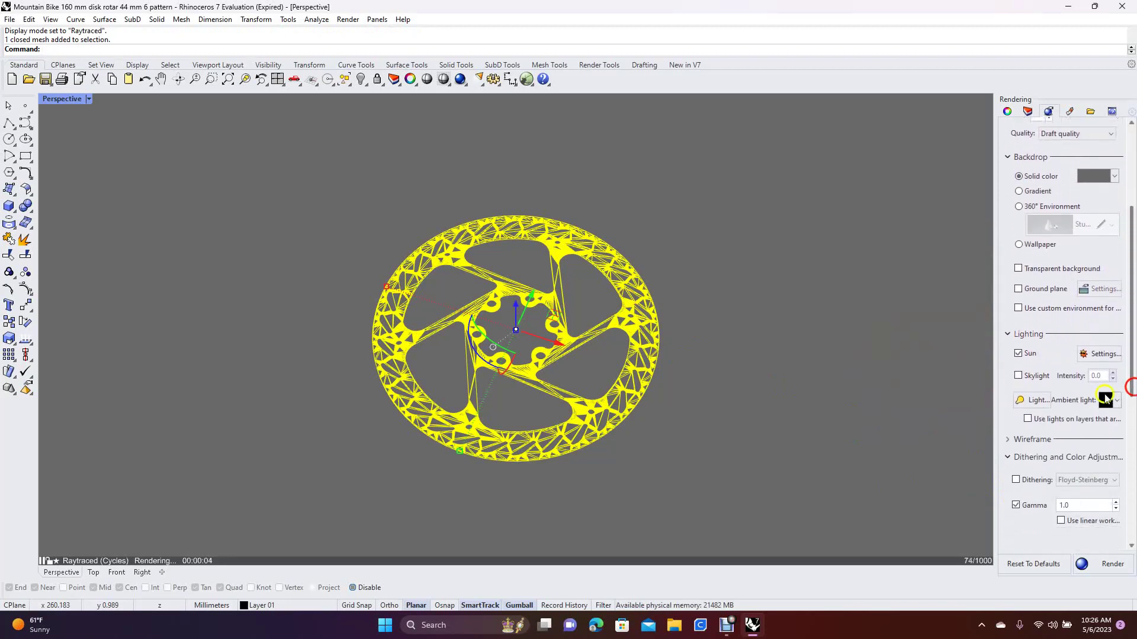
{"action": "left_click", "coordinate": [1018, 355]}
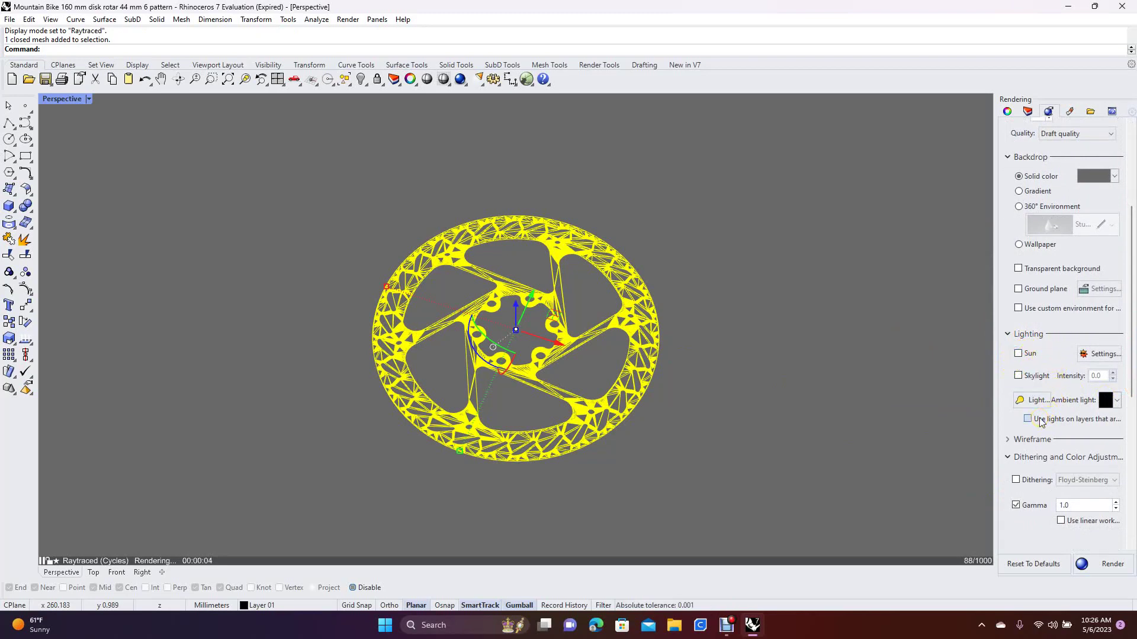
{"action": "left_click", "coordinate": [1018, 377]}
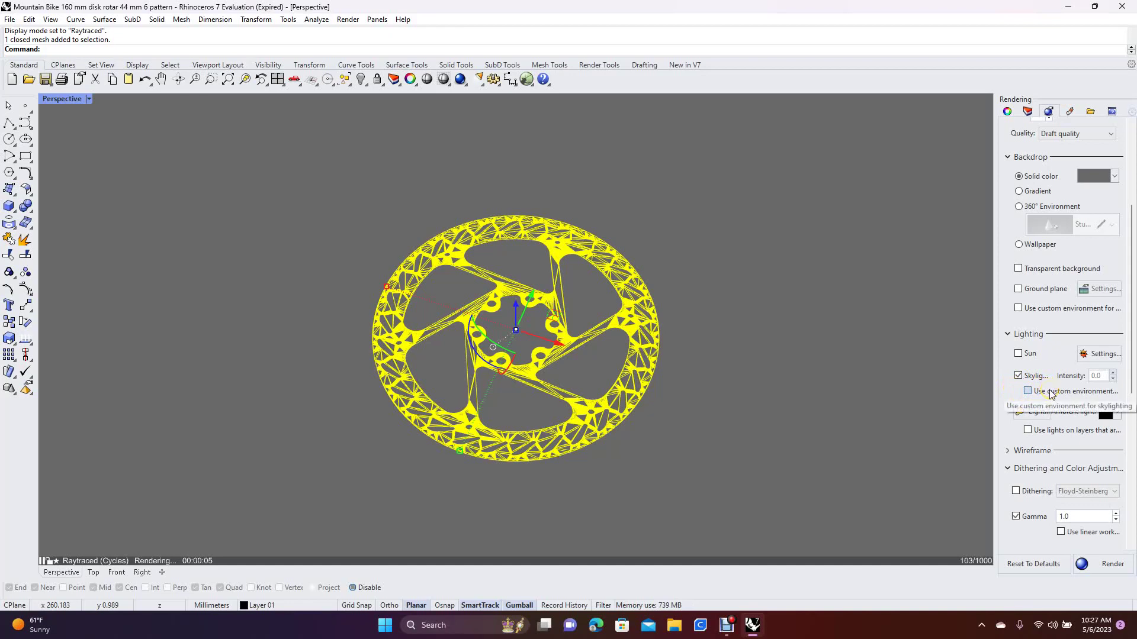
{"action": "left_click", "coordinate": [1026, 392]}
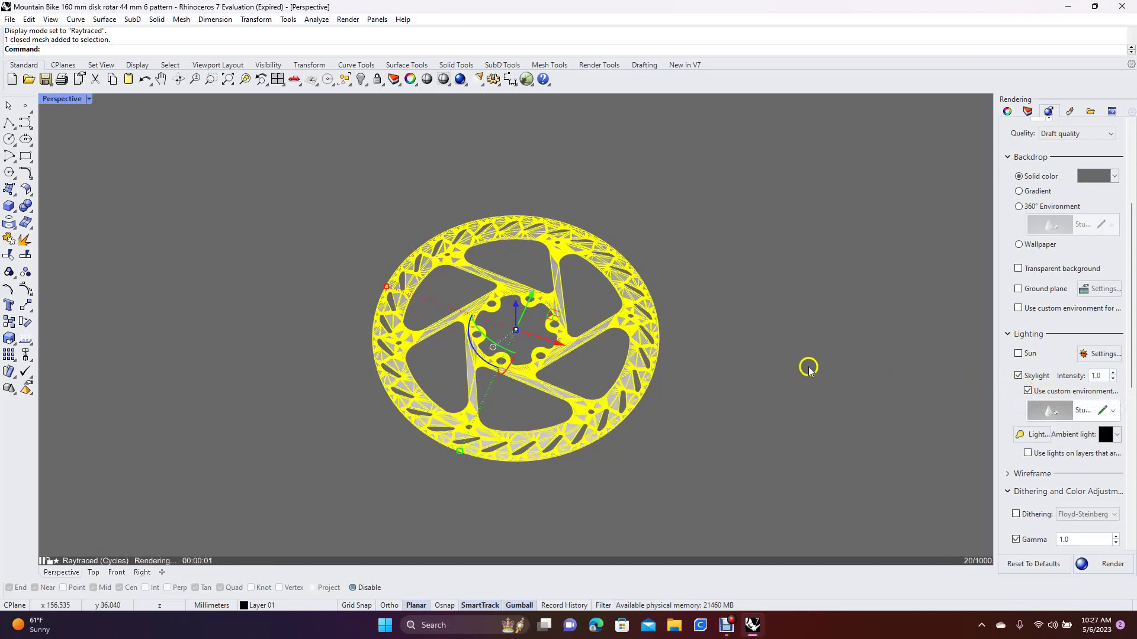
{"action": "left_click", "coordinate": [795, 339]}
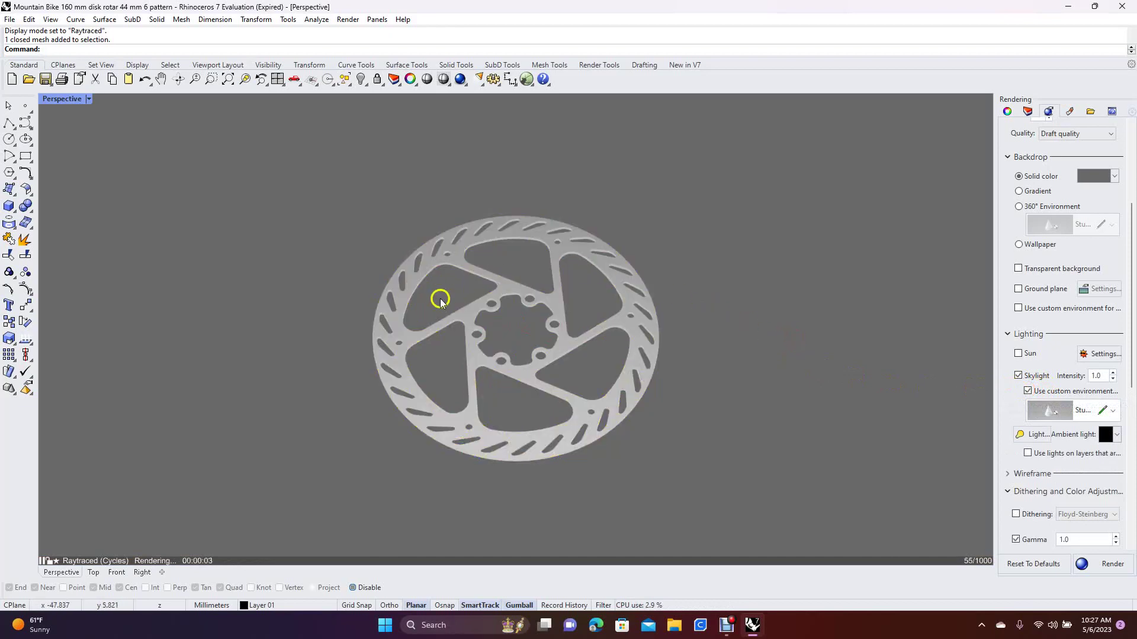
{"action": "left_click", "coordinate": [626, 310]}
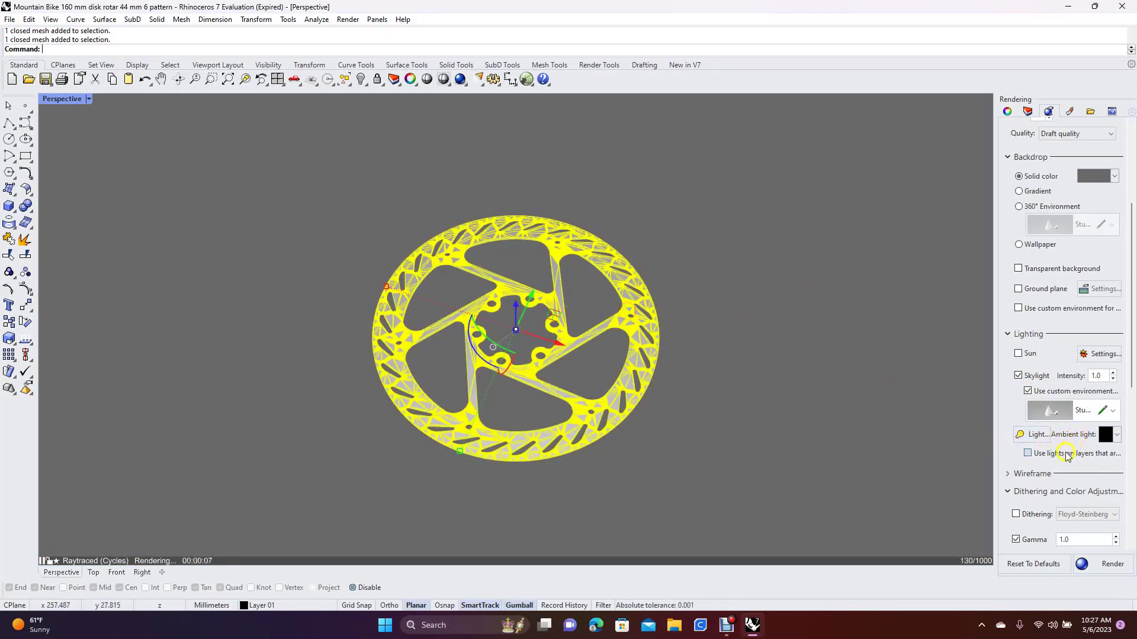
{"action": "left_click", "coordinate": [1076, 437]}
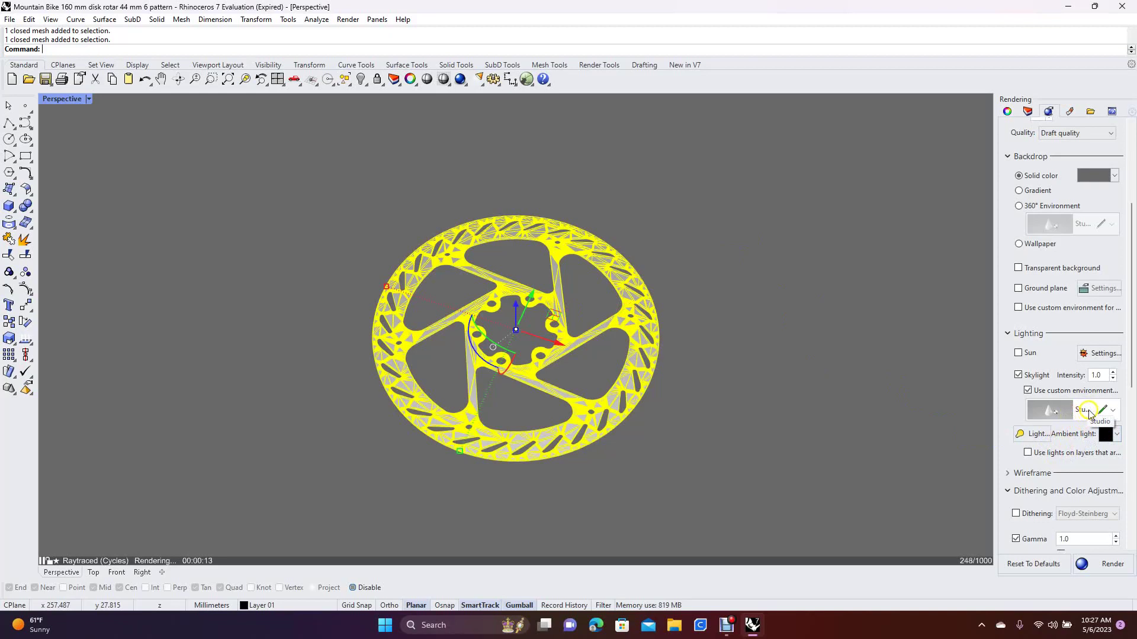
{"action": "left_click", "coordinate": [1088, 411]}
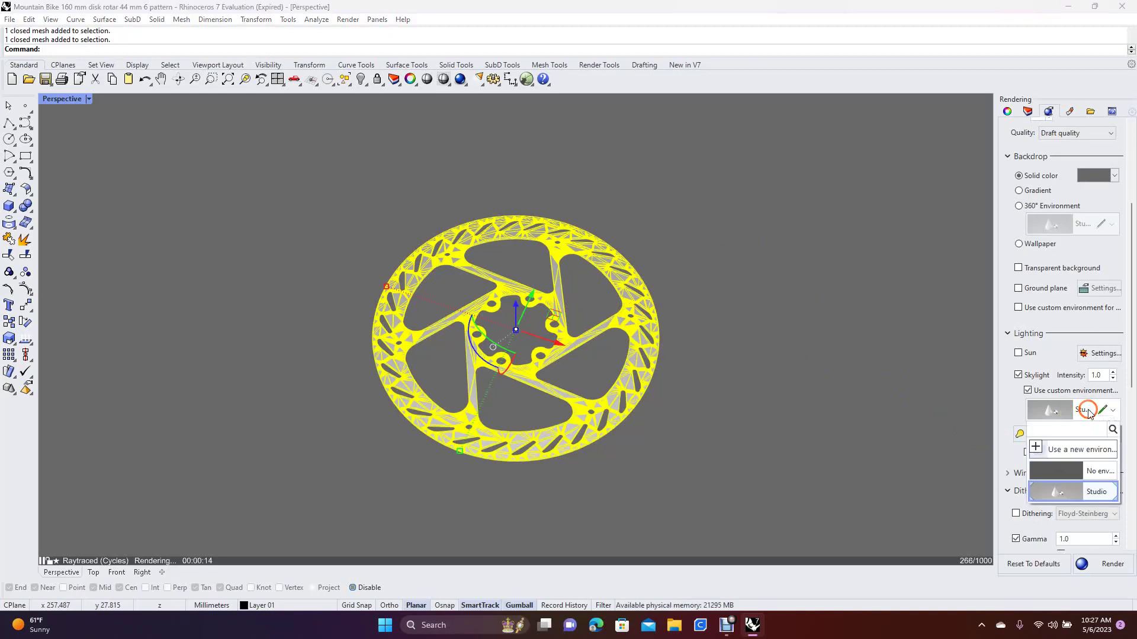
Import BCN Airport from the environment library as the skylight's environment
{"action": "left_click", "coordinate": [1036, 450]}
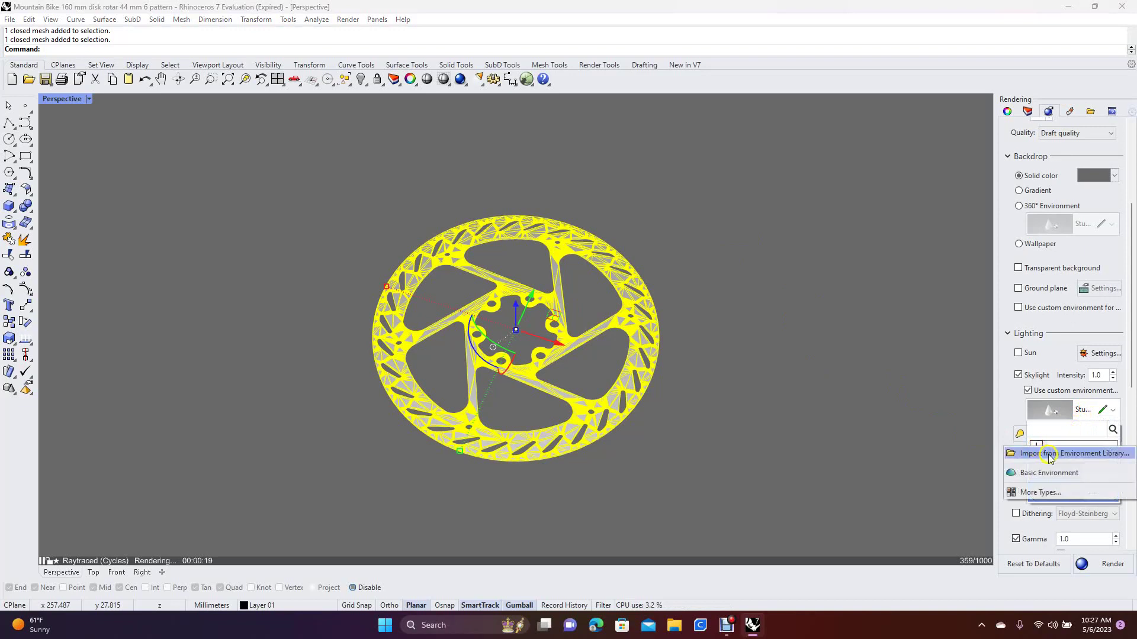
{"action": "left_click", "coordinate": [1060, 461]}
{"action": "left_click_drag", "start_coordinate": [799, 308], "coordinate": [905, 186]}
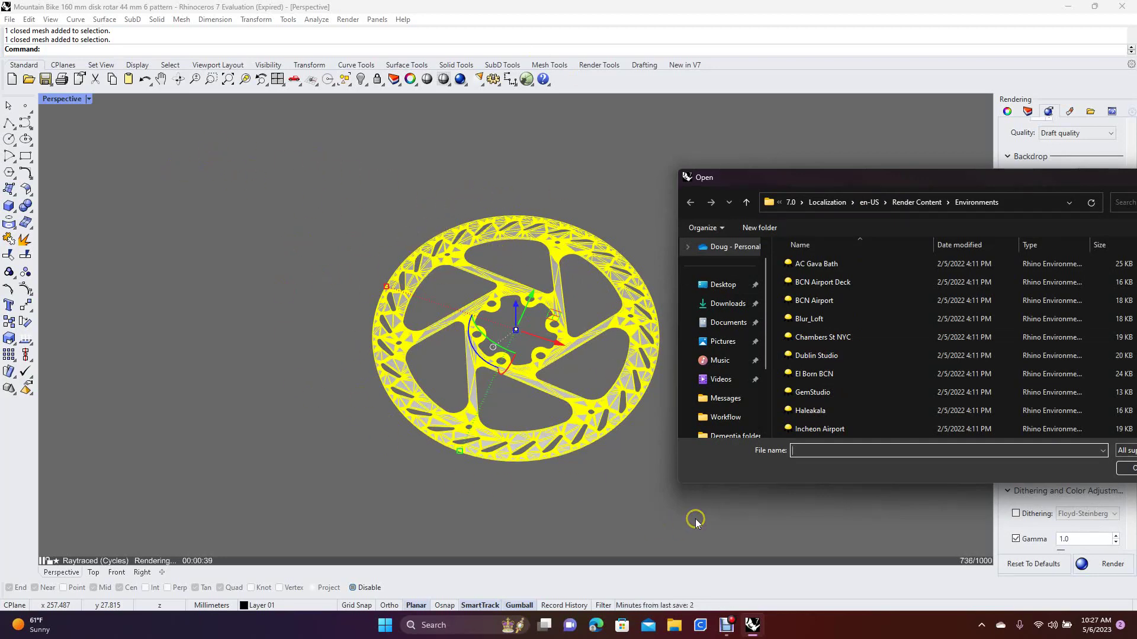
{"action": "double_click", "coordinate": [823, 301]}
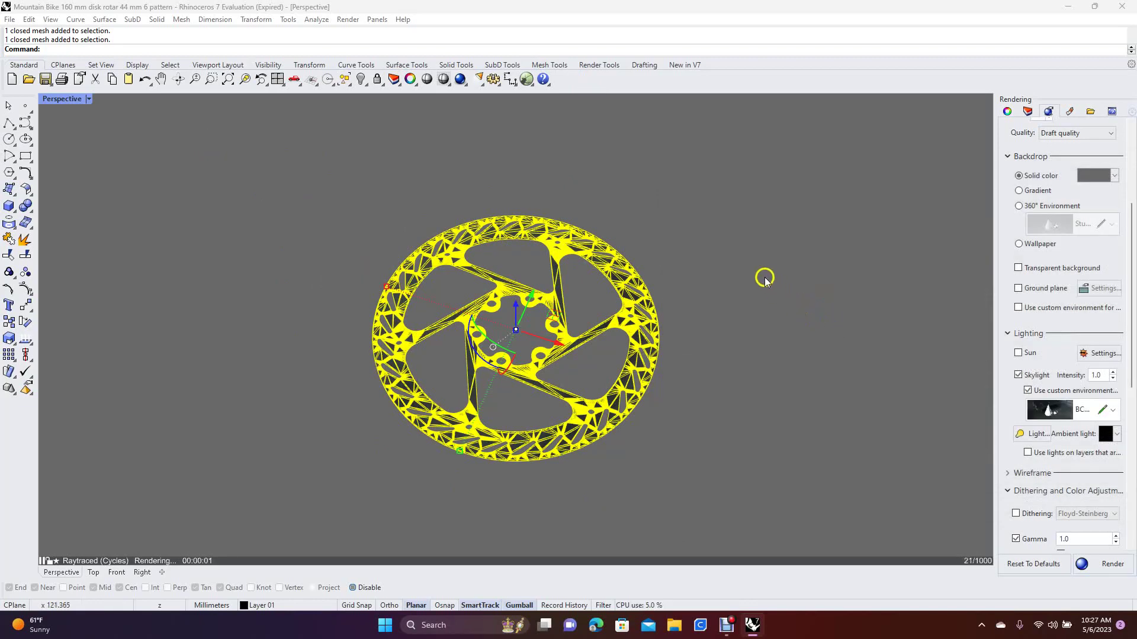
Deselect and orbit the raytraced rotor to study its BCN Airport reflections
{"action": "left_click", "coordinate": [738, 263]}
{"action": "right_click_drag", "start_coordinate": [734, 268], "coordinate": [695, 250]}
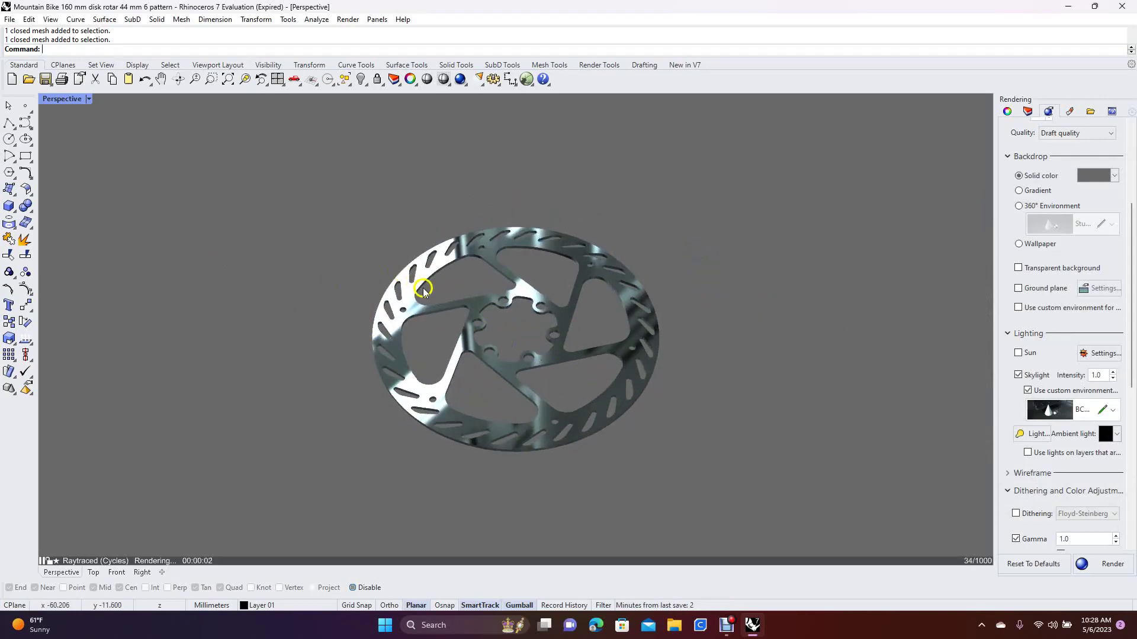
{"action": "mouse_move", "coordinate": [741, 246]}
{"action": "right_mouse_down"}
{"action": "mouse_move", "coordinate": [746, 274]}
{"action": "mouse_move", "coordinate": [731, 232]}
{"action": "mouse_move", "coordinate": [747, 247]}
{"action": "mouse_move", "coordinate": [733, 250]}
{"action": "right_mouse_up"}
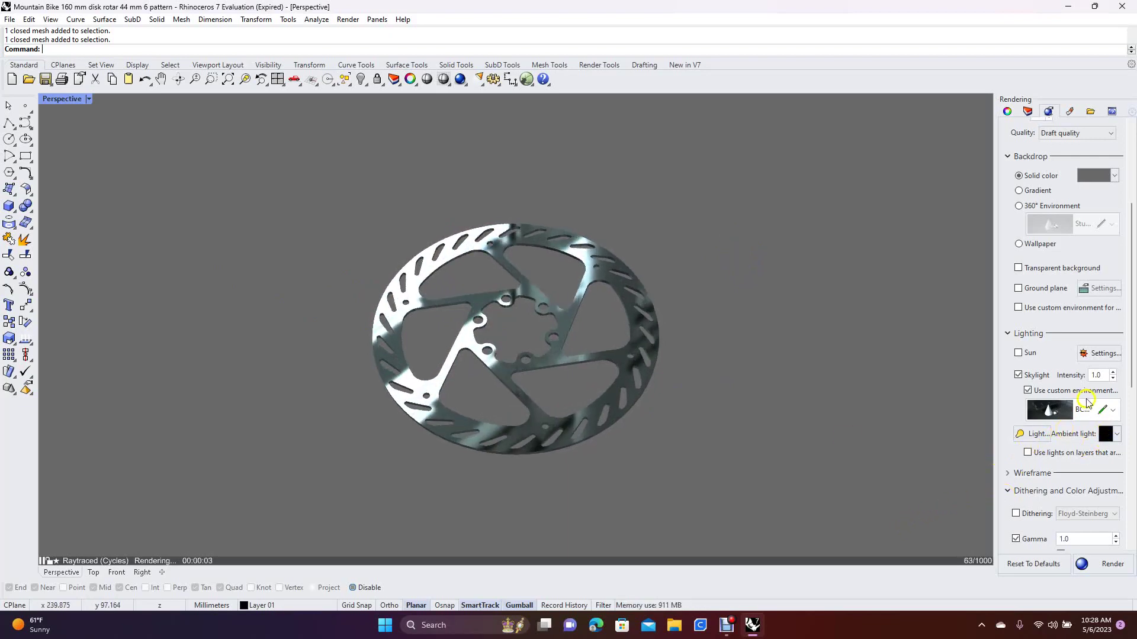
{"action": "left_click", "coordinate": [1084, 409]}
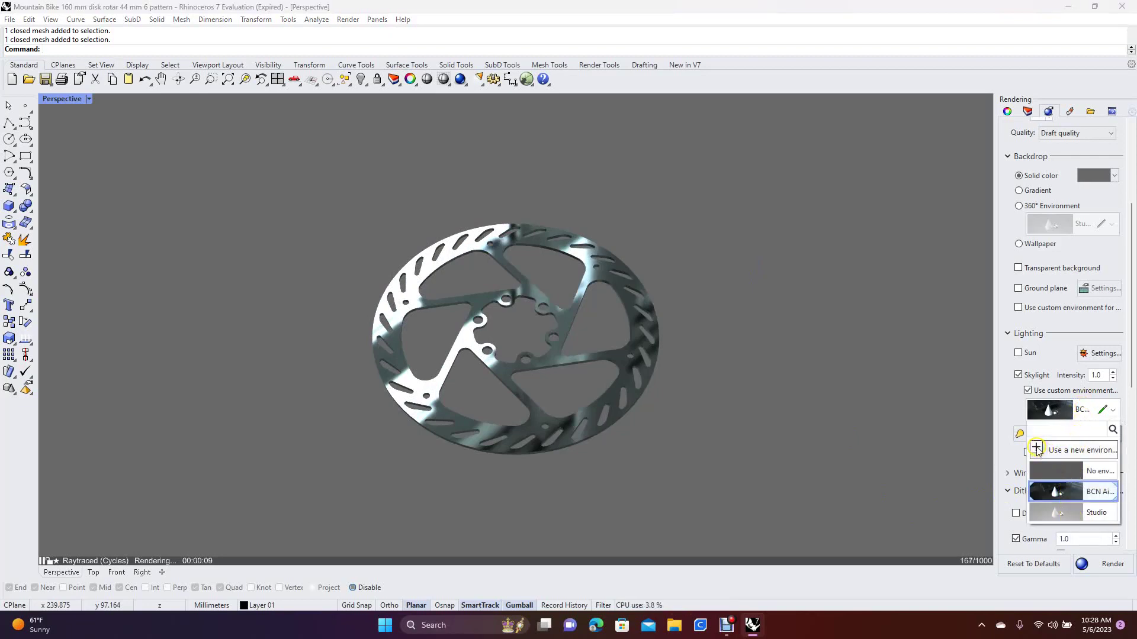
Add a Basic Environment, then import the Office environment from the library for the skylight
{"action": "left_click", "coordinate": [1036, 449]}
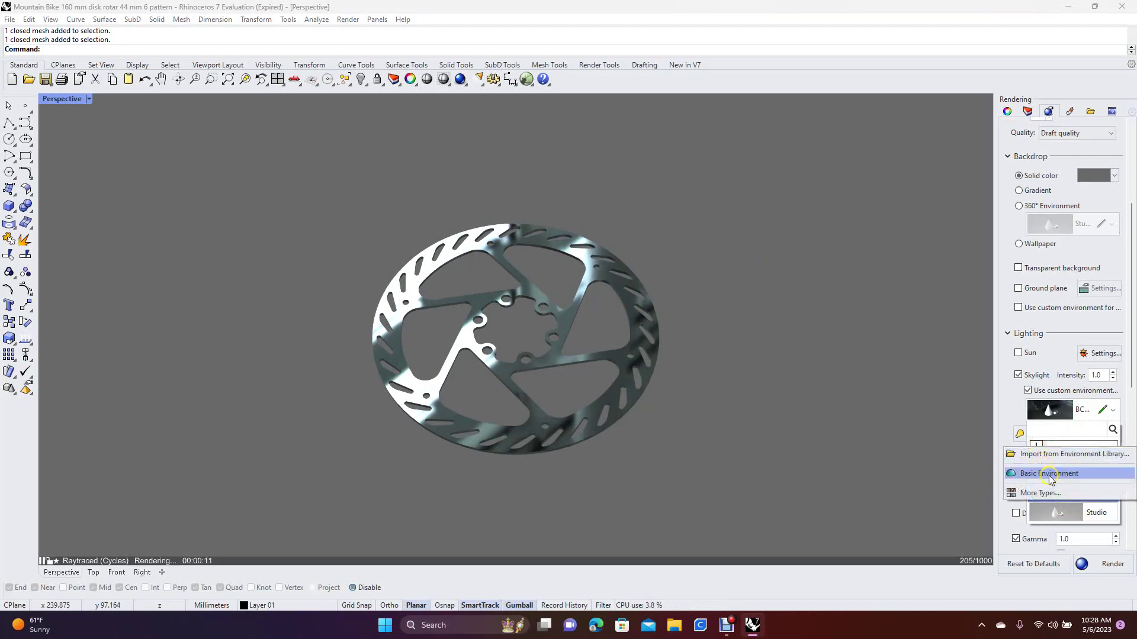
{"action": "left_click", "coordinate": [1047, 473]}
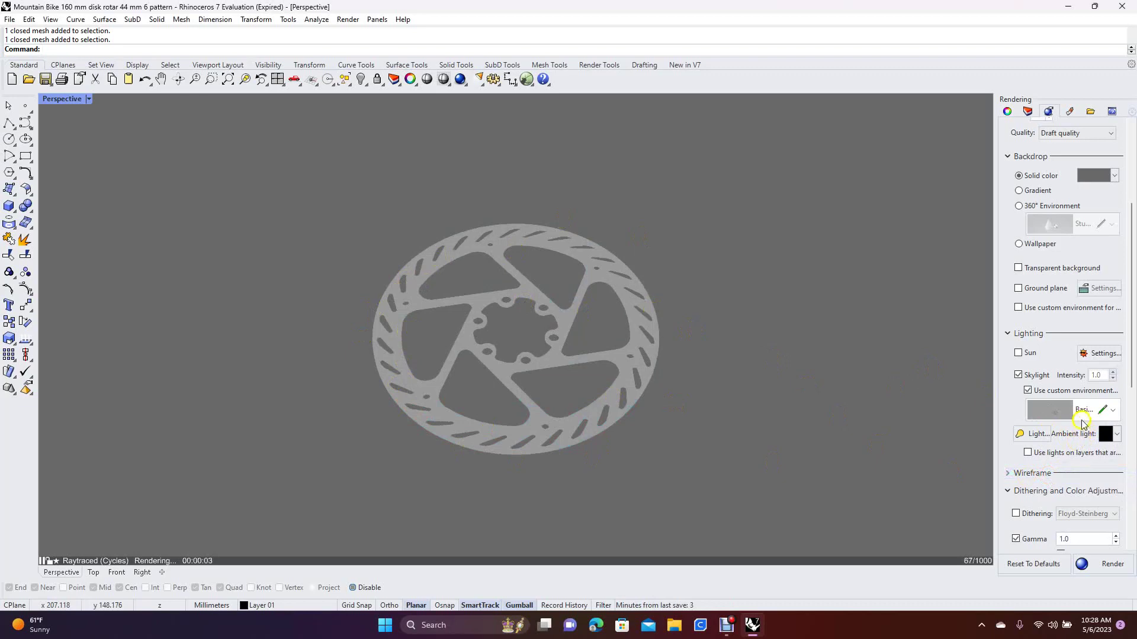
{"action": "left_click", "coordinate": [1086, 410]}
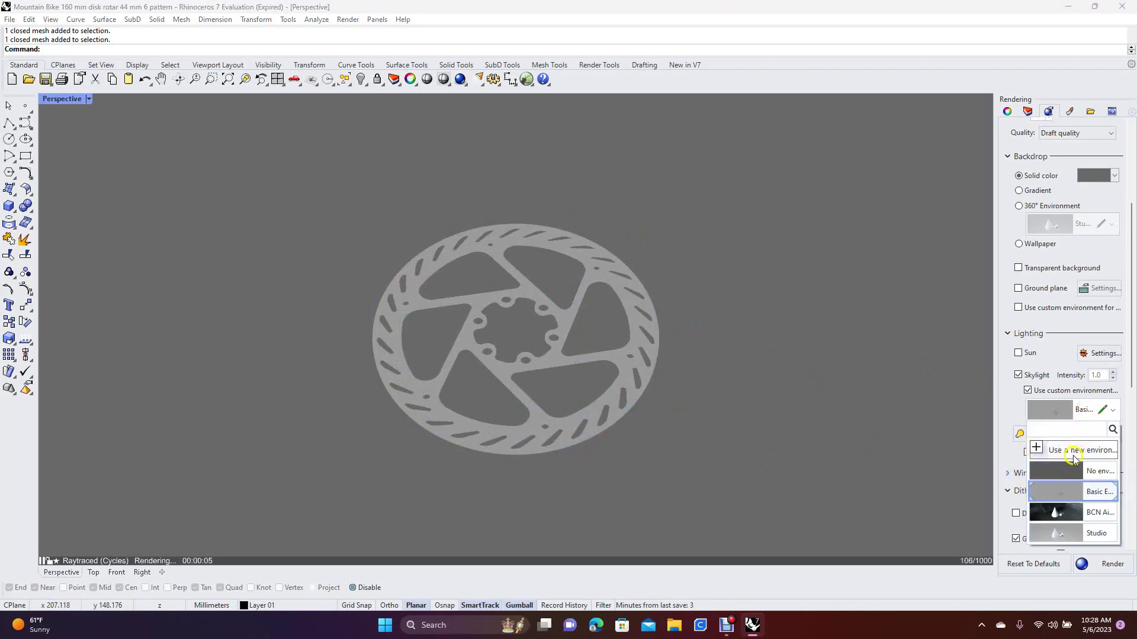
{"action": "left_click", "coordinate": [1035, 449]}
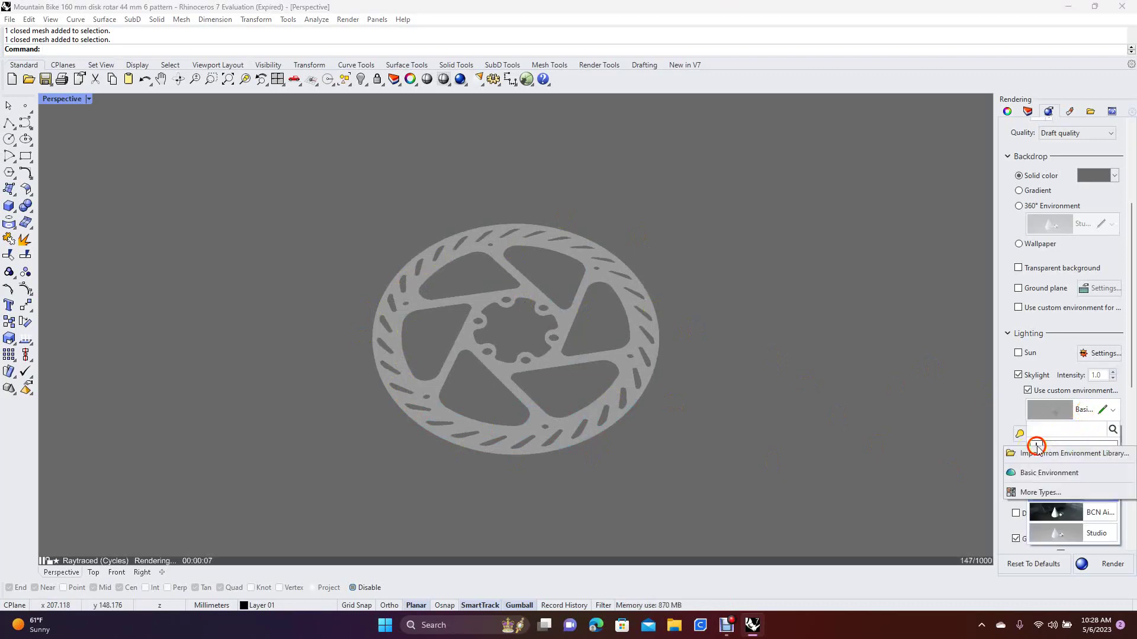
{"action": "left_click", "coordinate": [1046, 455]}
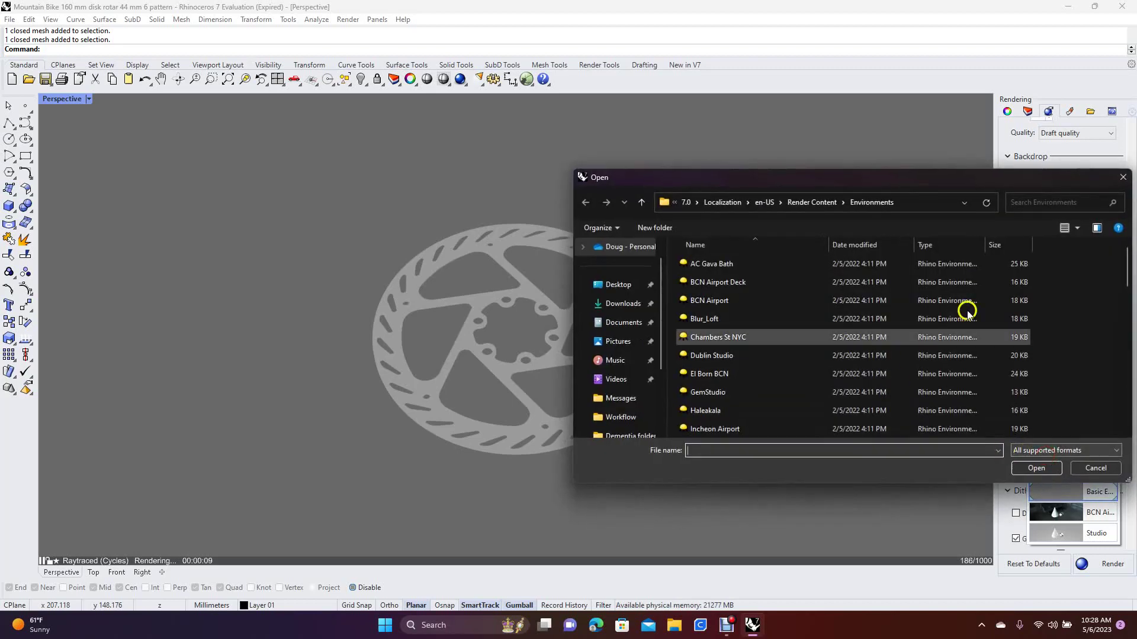
{"action": "left_click_drag", "start_coordinate": [1127, 266], "coordinate": [1124, 314]}
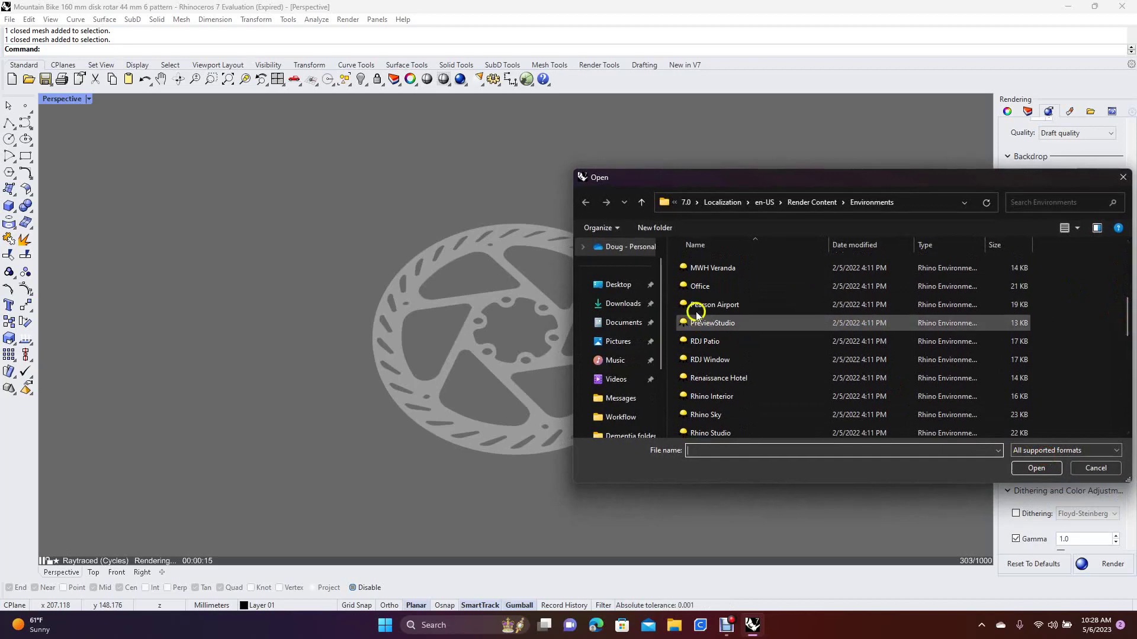
{"action": "left_click", "coordinate": [697, 288]}
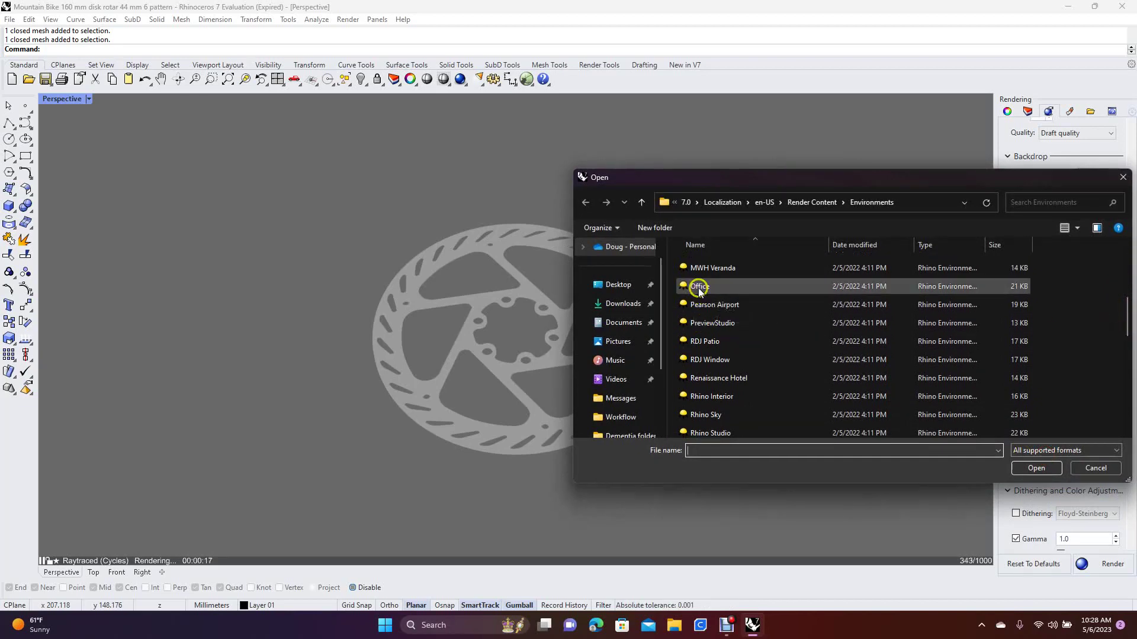
{"action": "double_click", "coordinate": [697, 288]}
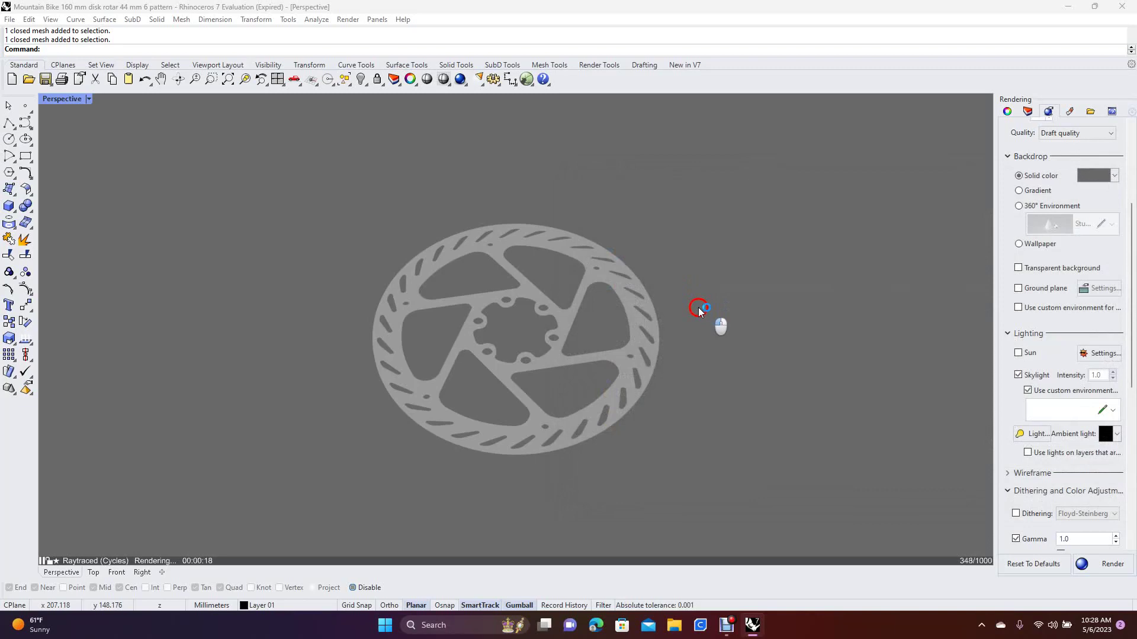
Orbit the Office-lit raytraced rotor through face-on, angled and top-down views
{"action": "mouse_move", "coordinate": [687, 220]}
{"action": "right_mouse_down"}
{"action": "mouse_move", "coordinate": [694, 283]}
{"action": "mouse_move", "coordinate": [668, 177]}
{"action": "mouse_move", "coordinate": [704, 176]}
{"action": "right_mouse_up"}
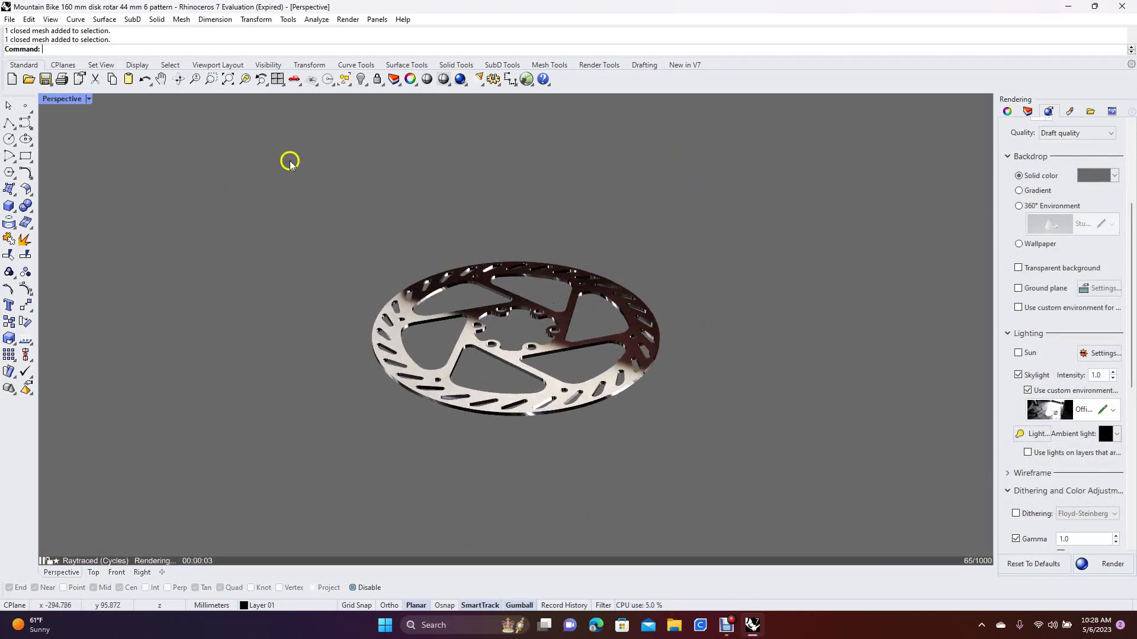
{"action": "right_click_drag", "start_coordinate": [777, 183], "coordinate": [676, 263]}
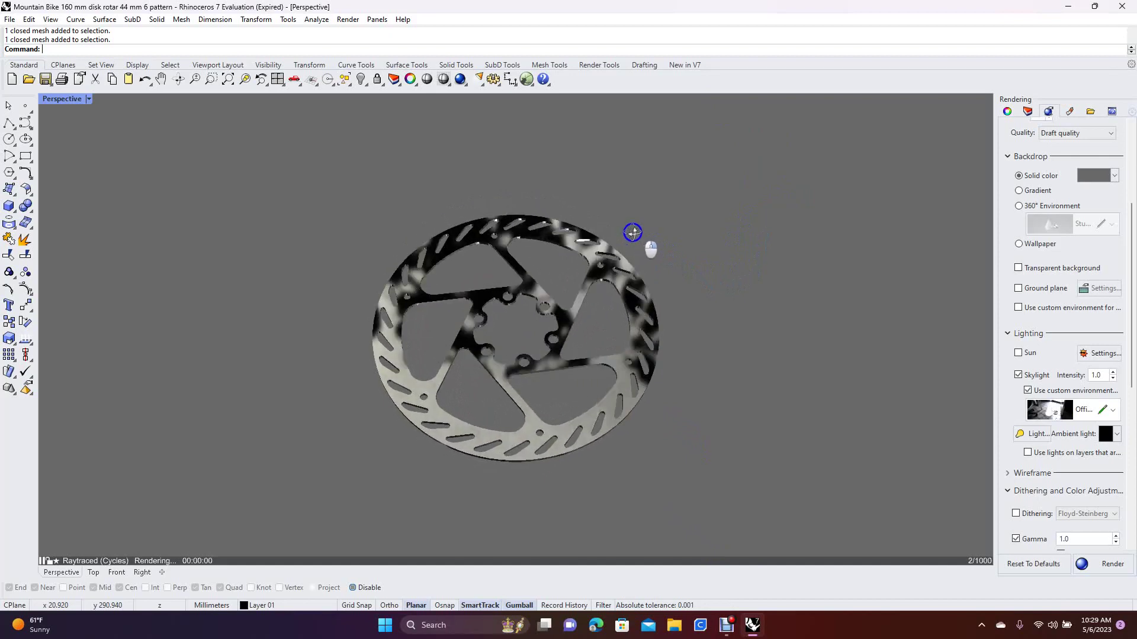
{"action": "right_click_drag", "start_coordinate": [637, 237], "coordinate": [451, 418]}
{"action": "right_click_drag", "start_coordinate": [475, 475], "coordinate": [553, 558]}
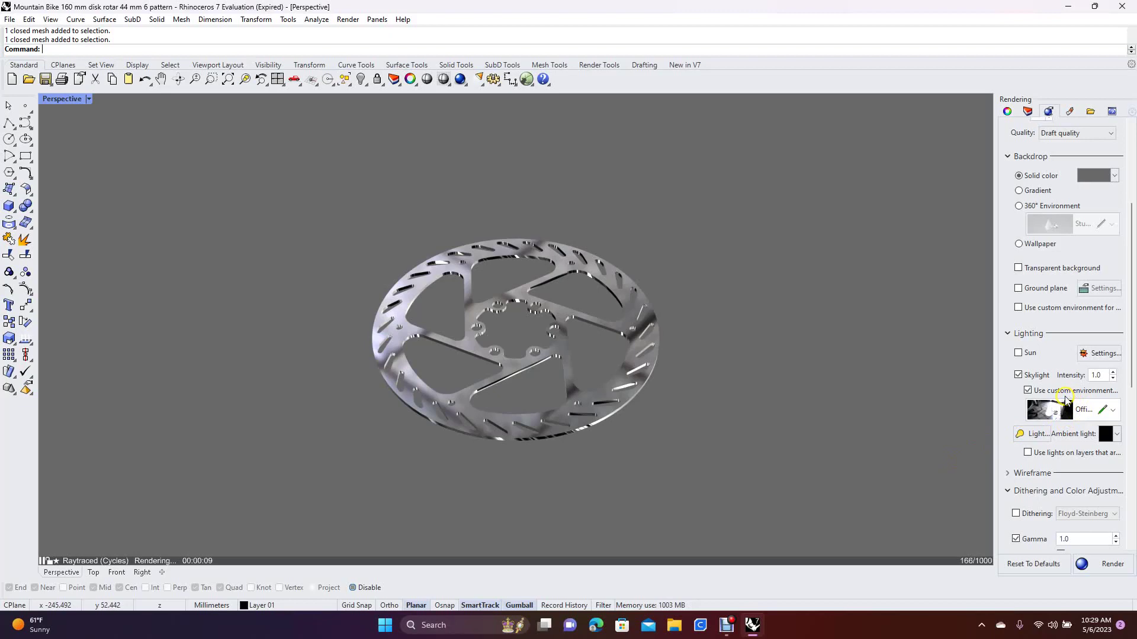
Load Seattle Library from the Environment Library as the skylight environment, then orbit the disc
{"action": "left_click", "coordinate": [1084, 411]}
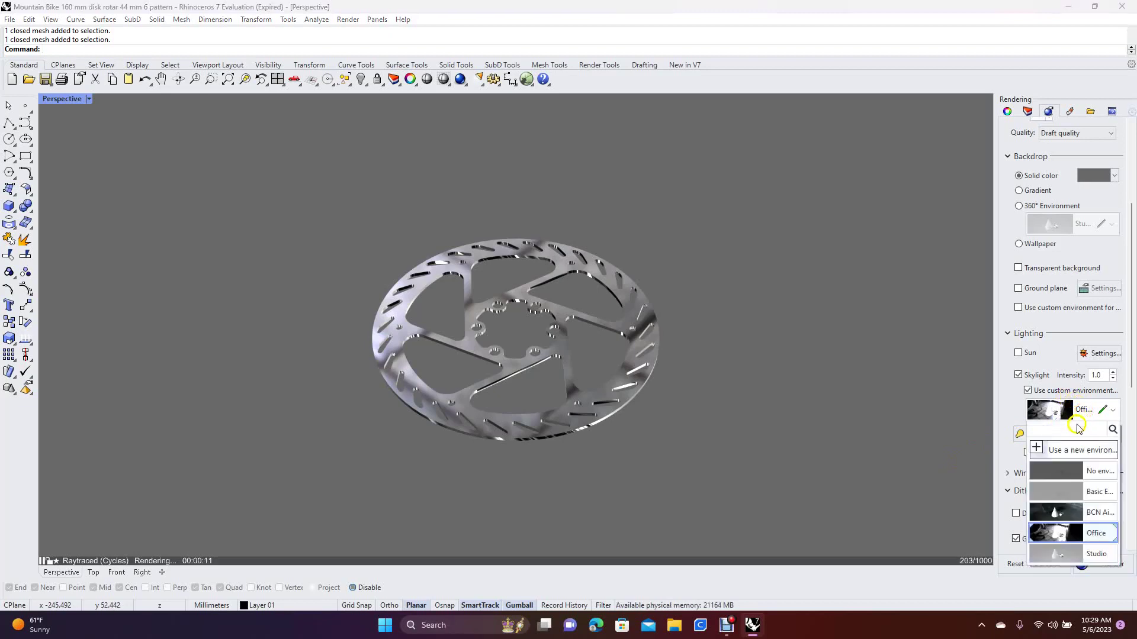
{"action": "left_click", "coordinate": [1073, 456]}
{"action": "left_click", "coordinate": [1071, 457]}
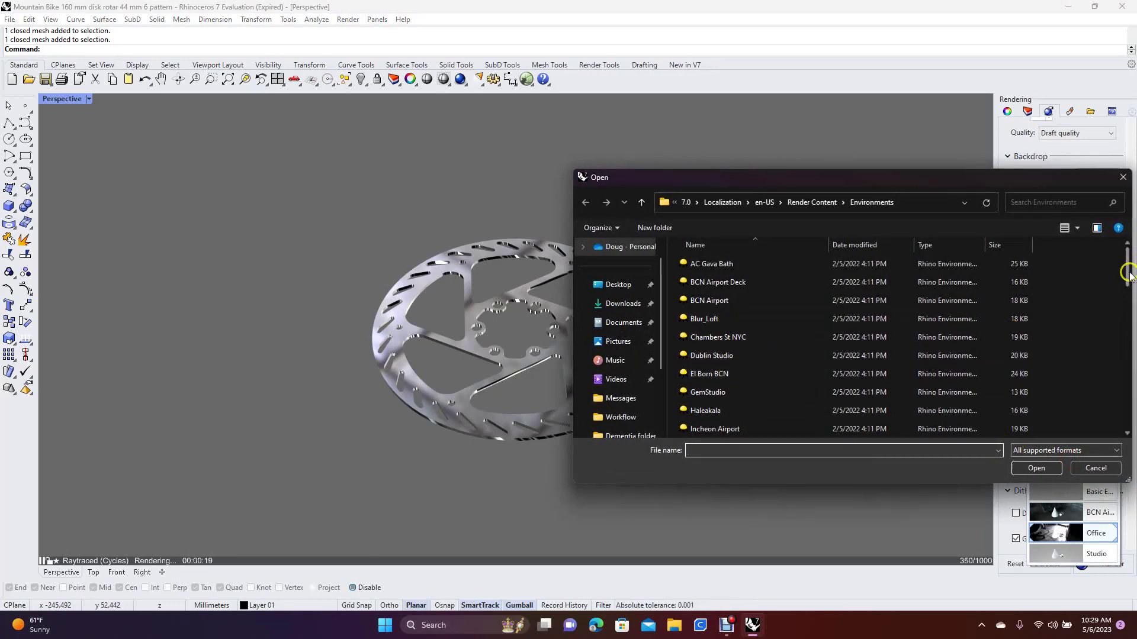
{"action": "left_click_drag", "start_coordinate": [1127, 274], "coordinate": [1120, 358]}
{"action": "double_click", "coordinate": [751, 391]}
{"action": "left_click_drag", "start_coordinate": [757, 234], "coordinate": [754, 283]}
{"action": "right_click_drag", "start_coordinate": [738, 234], "coordinate": [636, 248]}
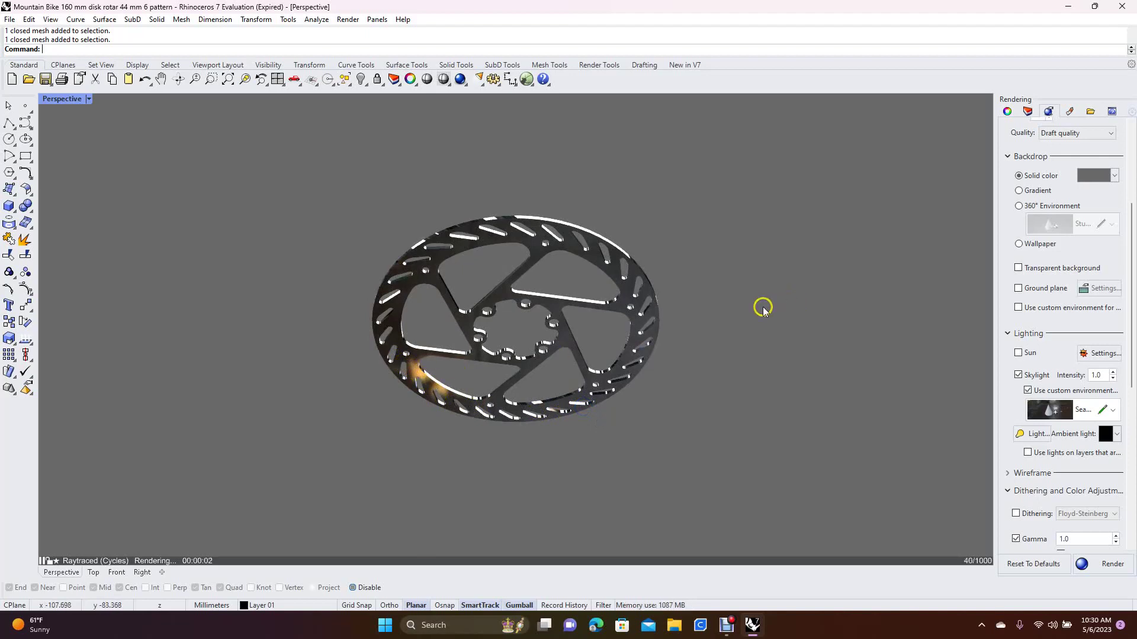
Orbit the Perspective view so the rotor faces the camera, and open the skylight environment list
{"action": "right_click_drag", "start_coordinate": [761, 307], "coordinate": [711, 179]}
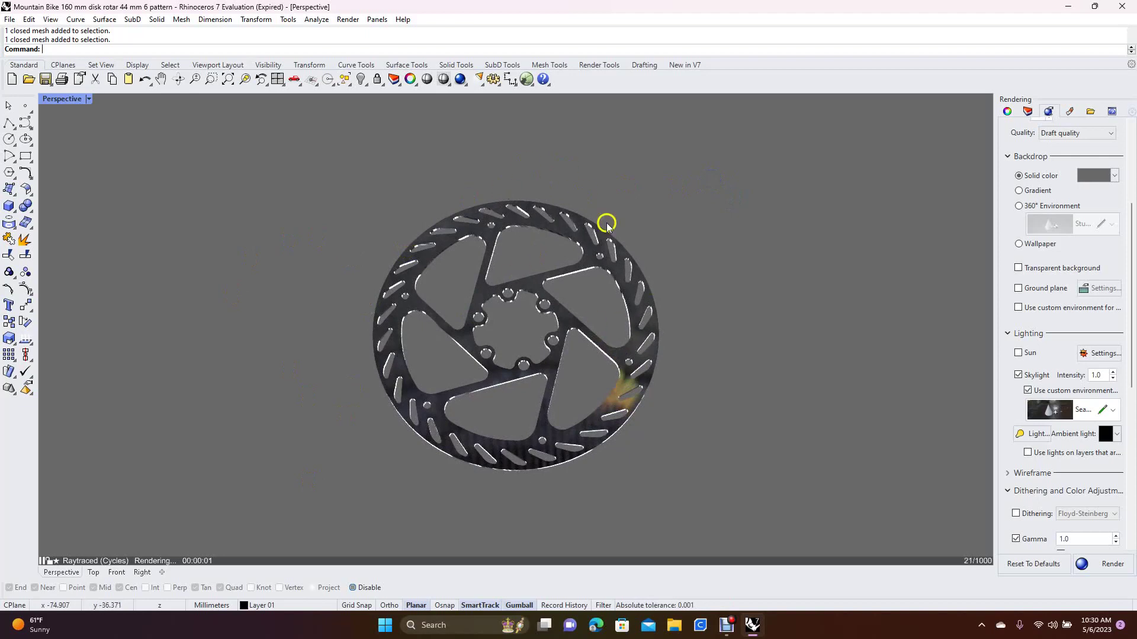
{"action": "left_click", "coordinate": [927, 377]}
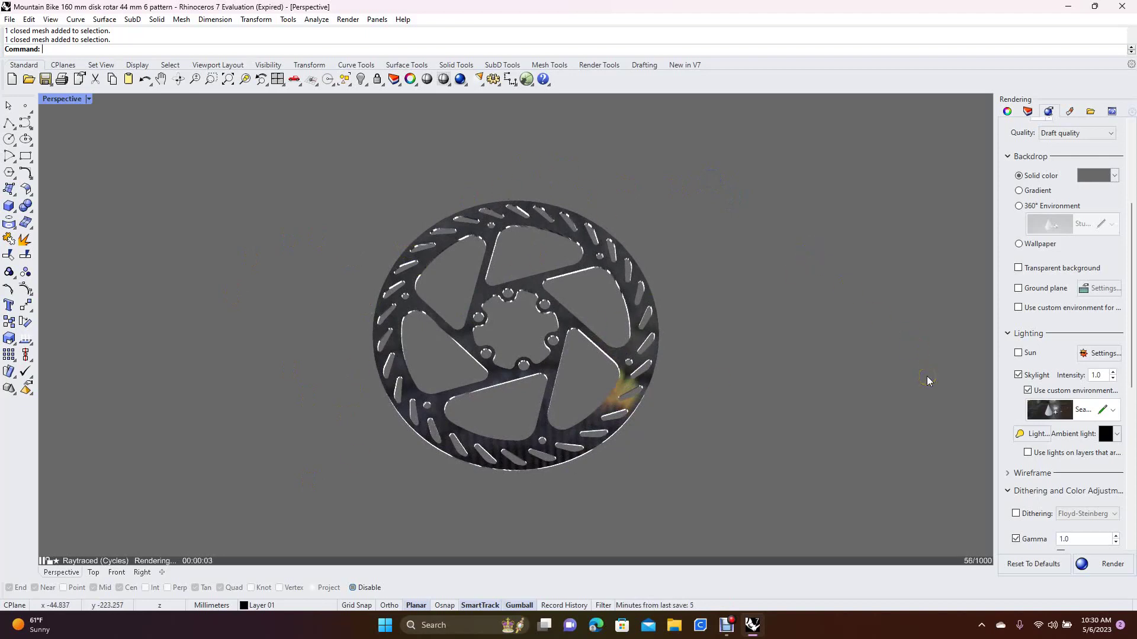
{"action": "left_click", "coordinate": [1078, 412]}
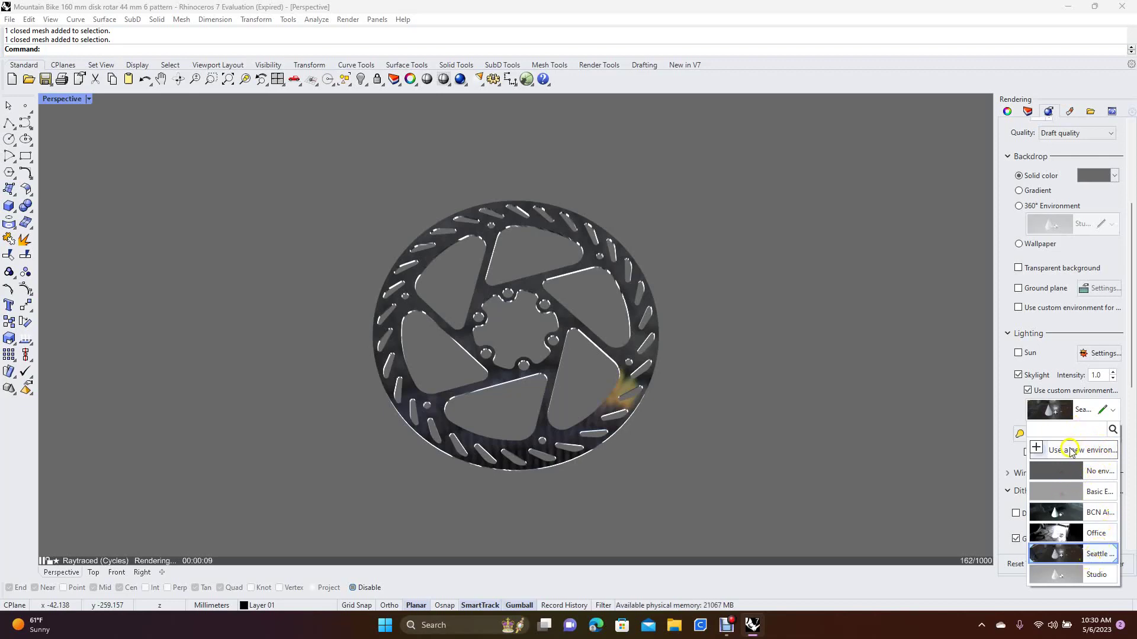
Import Incheon Airport as the skylight environment and tilt the rotor to an oblique view
{"action": "left_click", "coordinate": [1072, 450]}
{"action": "left_click", "coordinate": [1055, 464]}
{"action": "left_click", "coordinate": [1027, 494]}
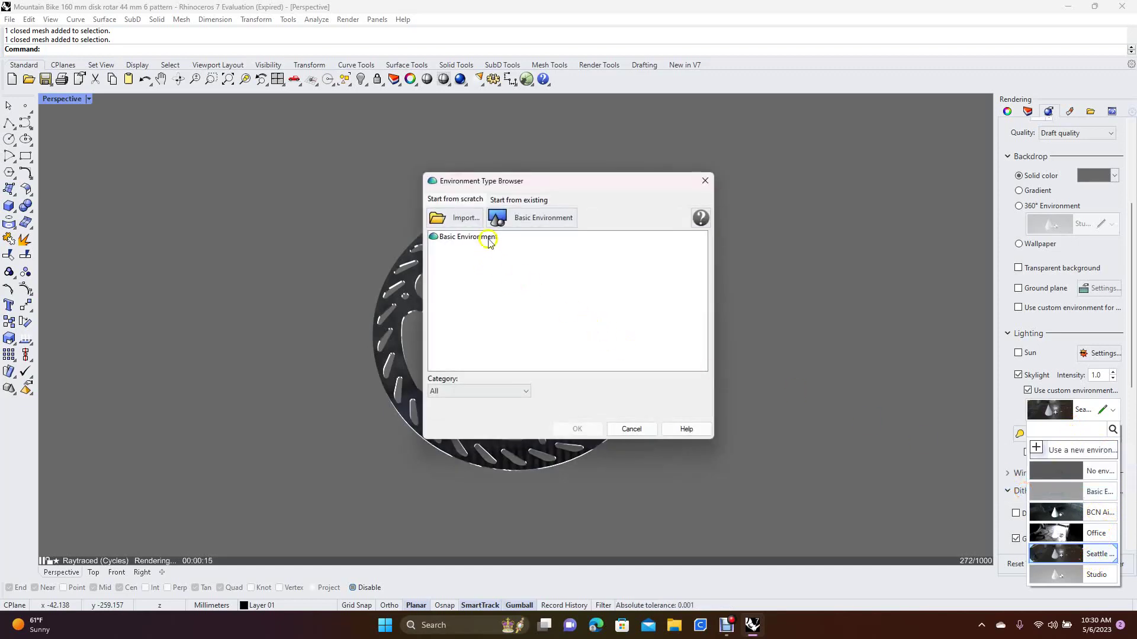
{"action": "left_click", "coordinate": [465, 219]}
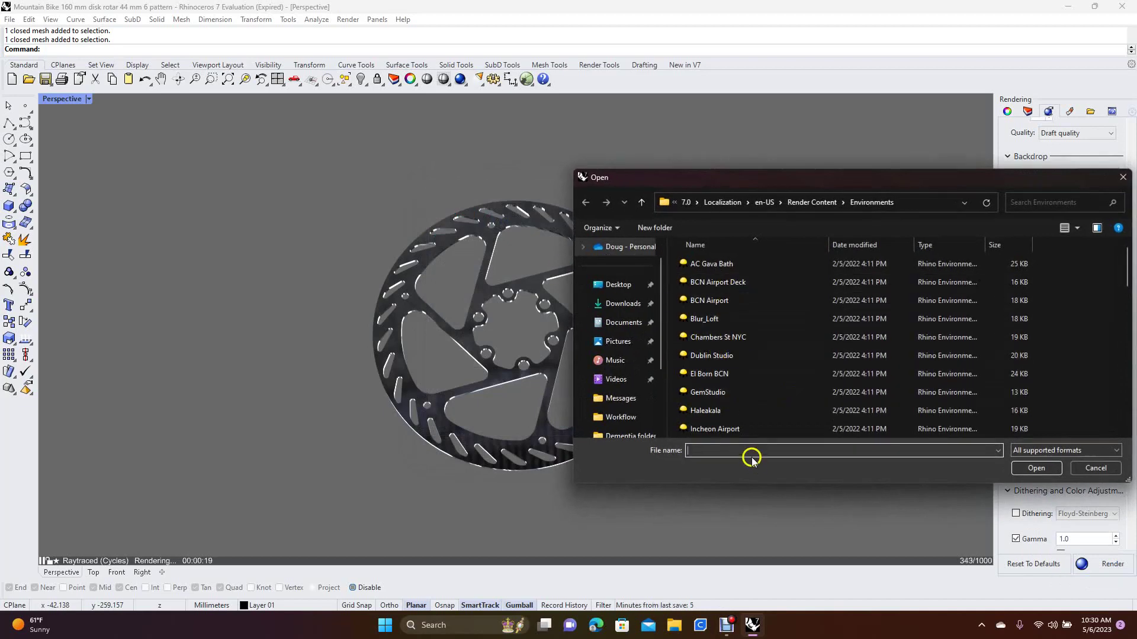
{"action": "left_click", "coordinate": [719, 432]}
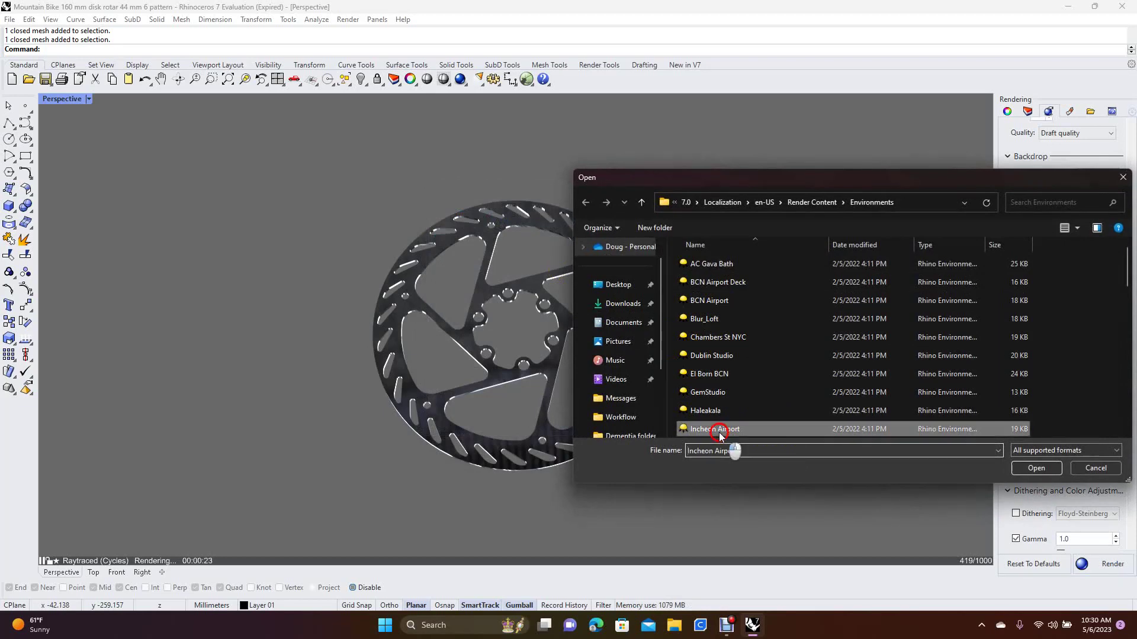
{"action": "double_click", "coordinate": [719, 432]}
{"action": "left_click_drag", "start_coordinate": [748, 323], "coordinate": [751, 274]}
{"action": "right_click_drag", "start_coordinate": [749, 273], "coordinate": [751, 216]}
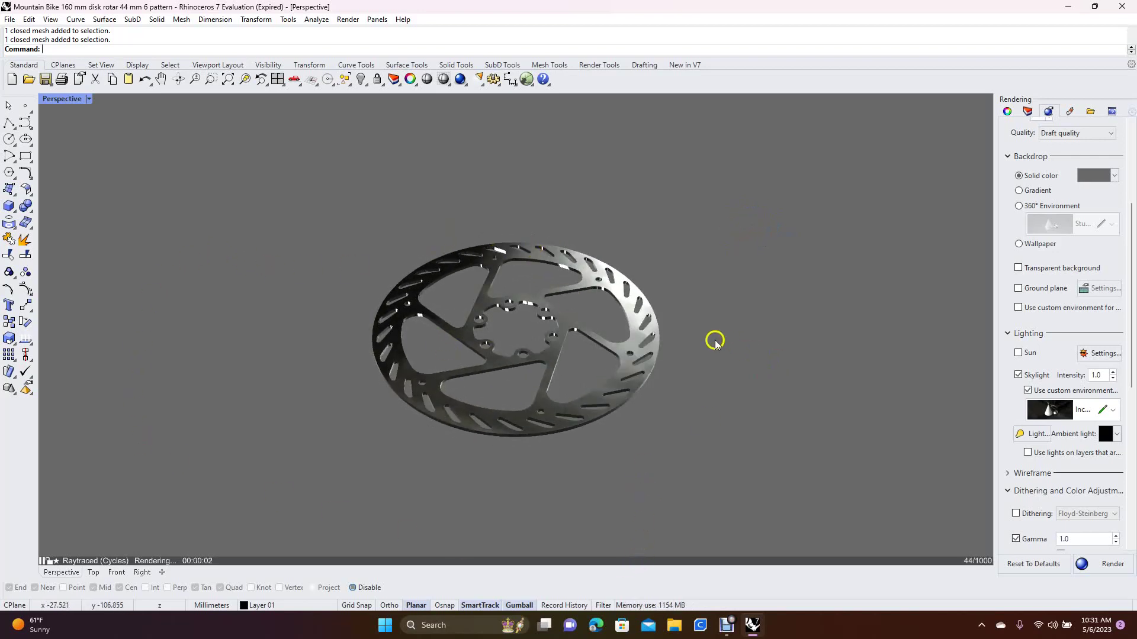
Drag the disc rotor mesh to the left side of the scene and deselect it
{"action": "mouse_move", "coordinate": [723, 269]}
{"action": "right_mouse_down"}
{"action": "mouse_move", "coordinate": [734, 282]}
{"action": "mouse_move", "coordinate": [731, 269]}
{"action": "mouse_move", "coordinate": [714, 272]}
{"action": "right_mouse_up"}
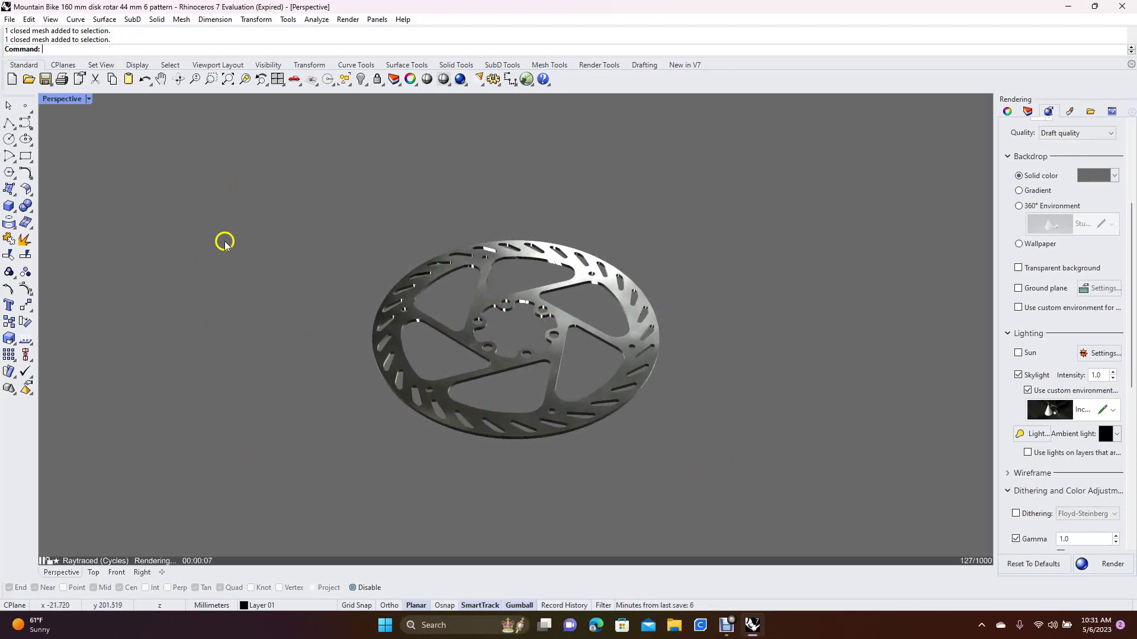
{"action": "mouse_move", "coordinate": [685, 211]}
{"action": "right_mouse_down"}
{"action": "mouse_move", "coordinate": [681, 226]}
{"action": "mouse_move", "coordinate": [702, 205]}
{"action": "right_mouse_up"}
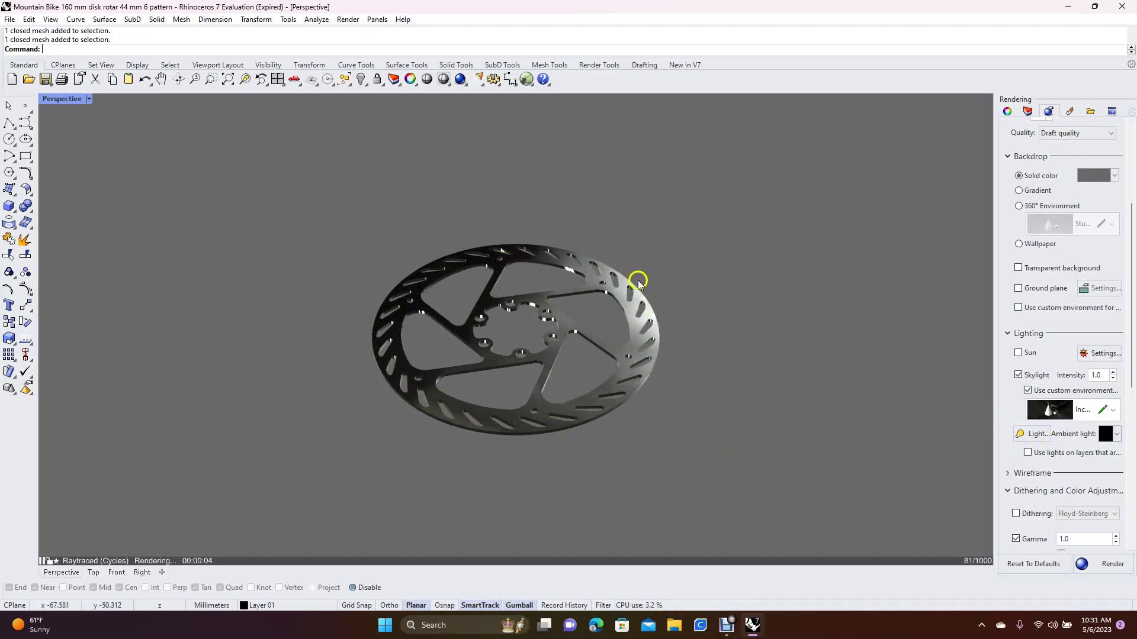
{"action": "left_click", "coordinate": [626, 294]}
{"action": "left_click_drag", "start_coordinate": [613, 294], "coordinate": [413, 302]}
{"action": "left_click", "coordinate": [663, 265]}
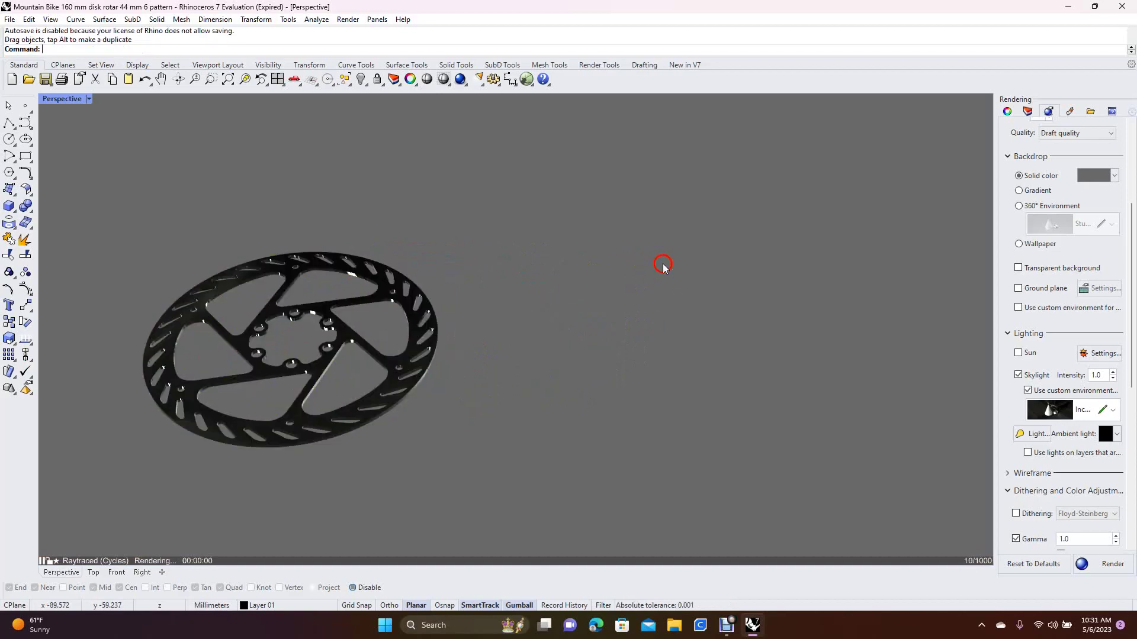
Open the Bolt and nut STL from the desktop without saving the rotor file
{"action": "left_click", "coordinate": [1096, 7]}
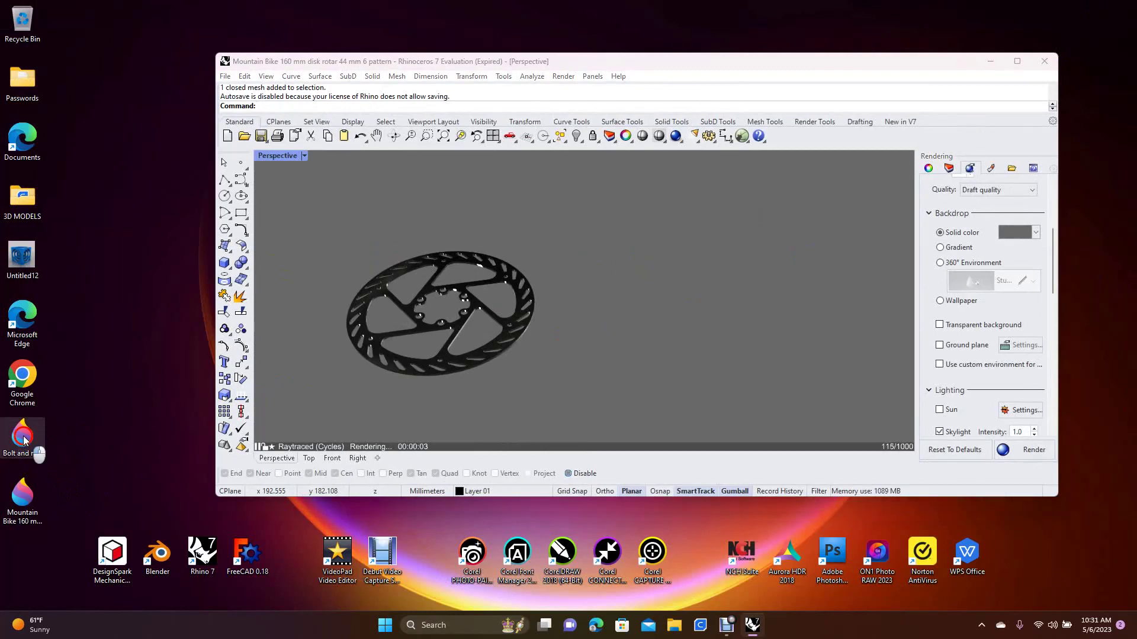
{"action": "left_click_drag", "start_coordinate": [666, 278], "coordinate": [666, 279]}
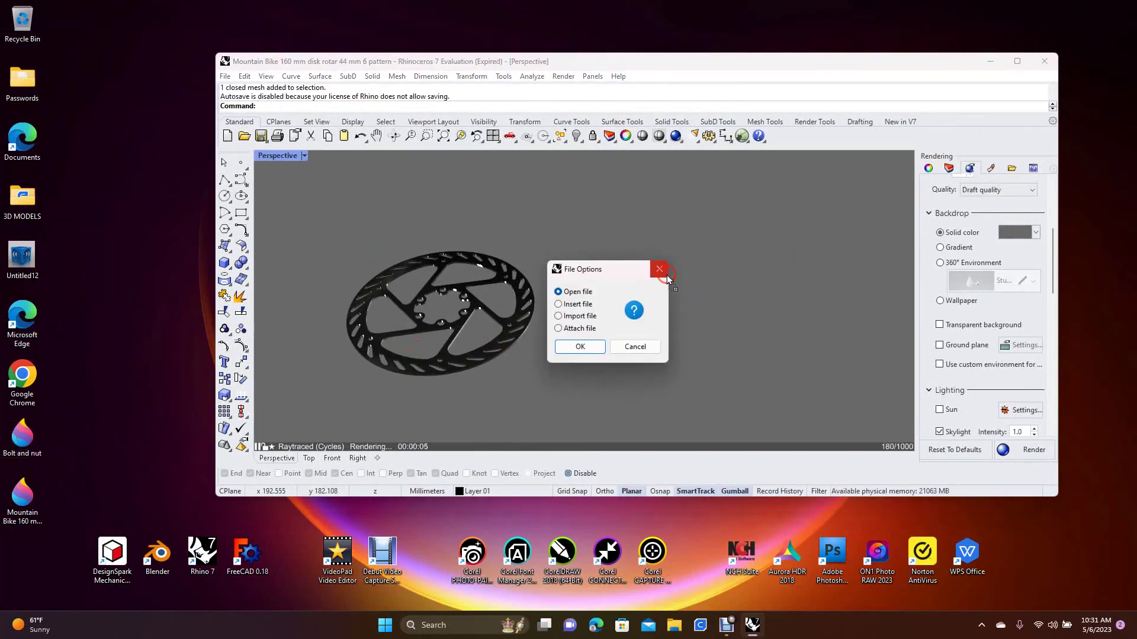
{"action": "left_click", "coordinate": [590, 350]}
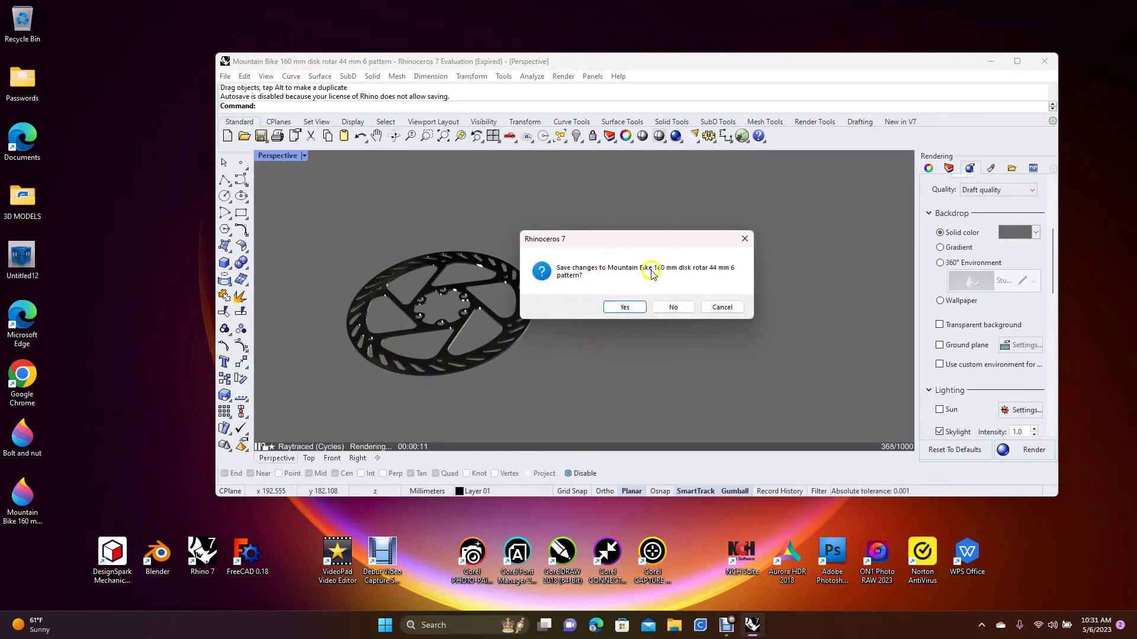
{"action": "left_click", "coordinate": [673, 306]}
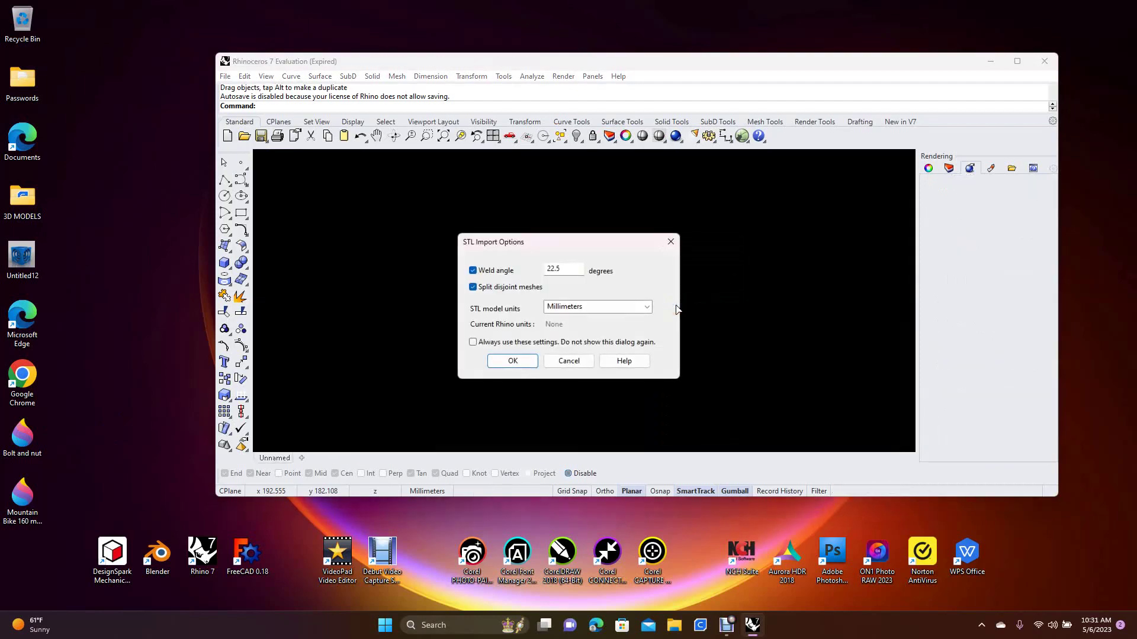
{"action": "left_click", "coordinate": [528, 364]}
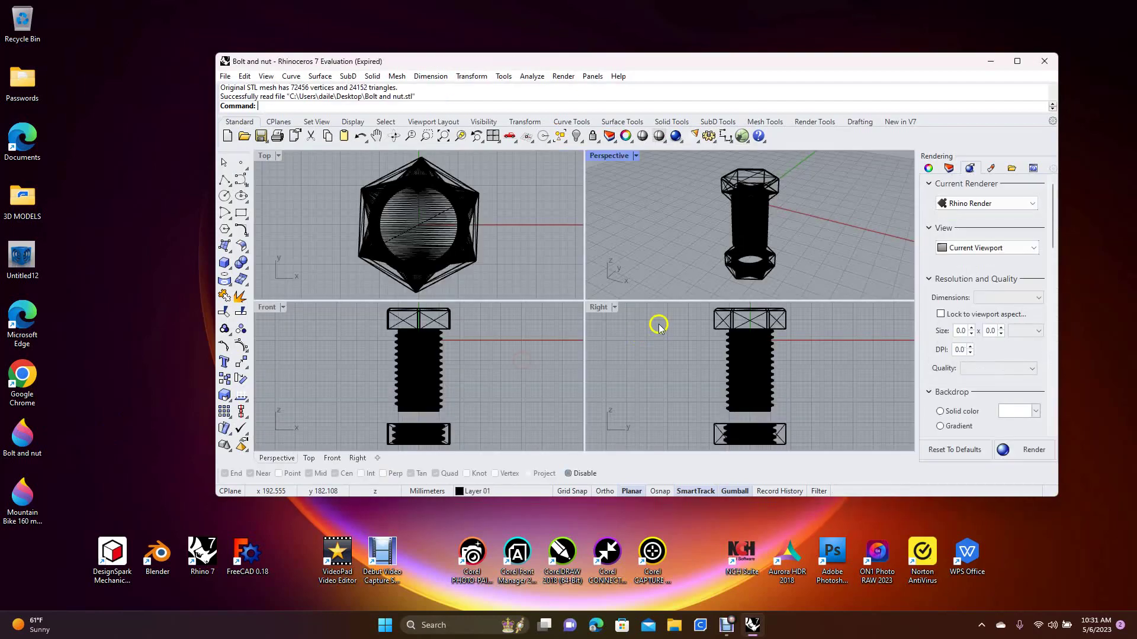
Maximize the window and Perspective viewport, orbit the bolt, and select both meshes
{"action": "left_click", "coordinate": [1017, 61]}
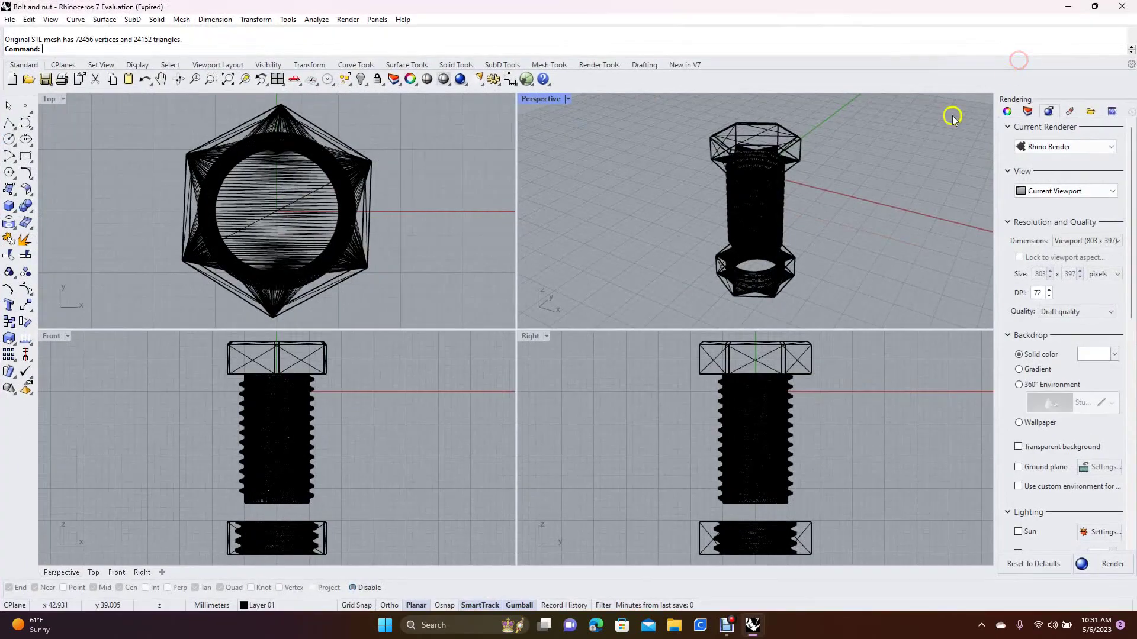
{"action": "double_click", "coordinate": [544, 100]}
{"action": "right_click_drag", "start_coordinate": [728, 195], "coordinate": [790, 186]}
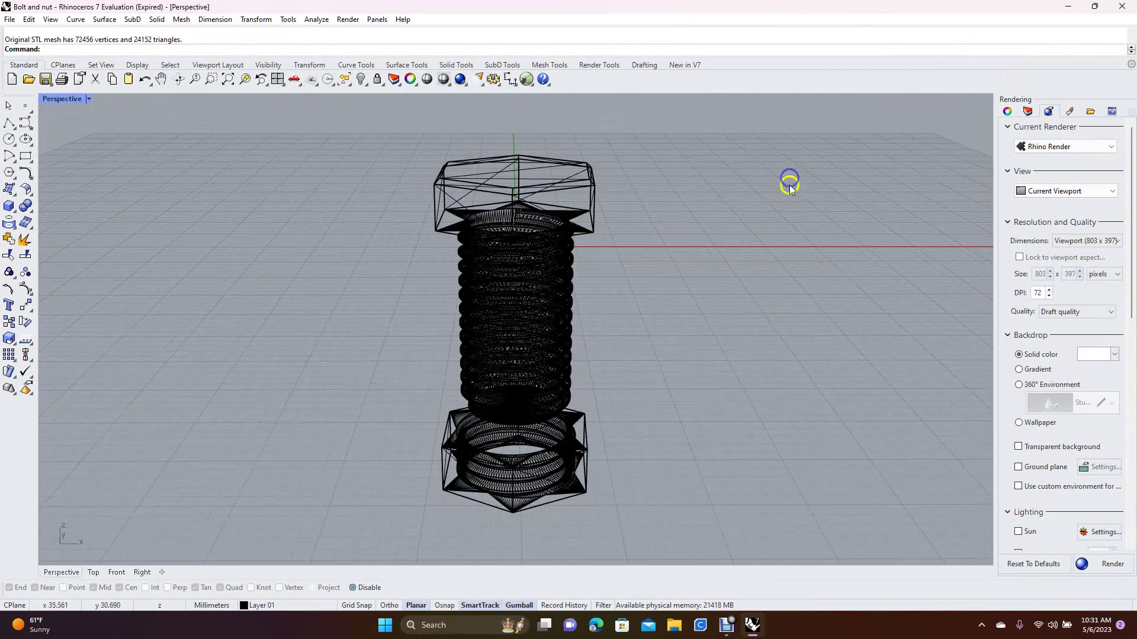
{"action": "key", "text": "ctrl+a"}
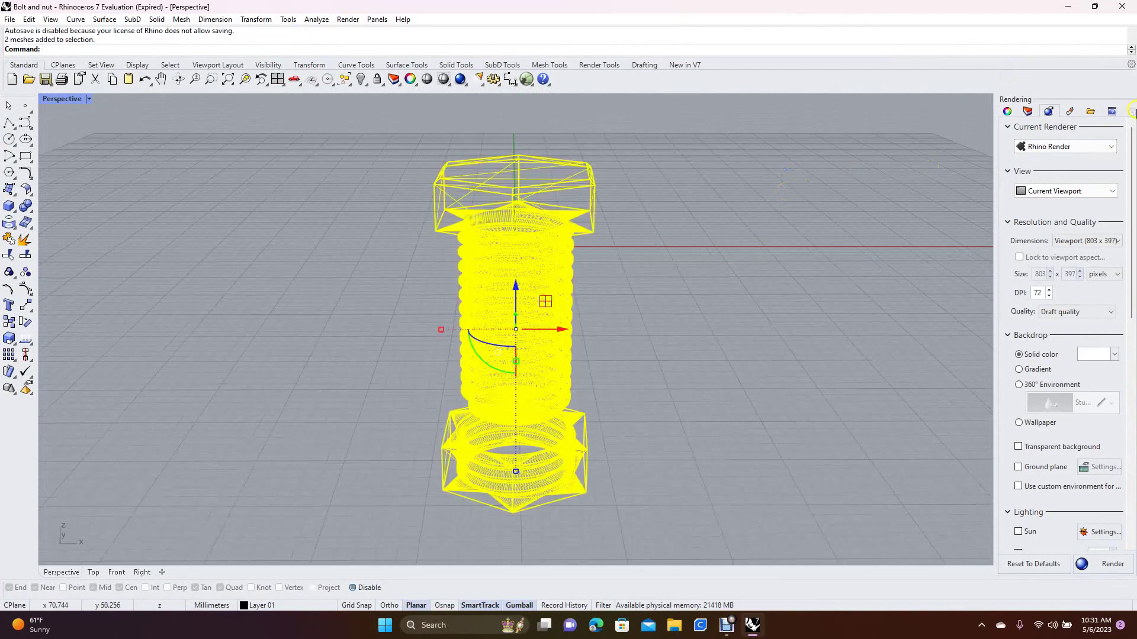
Import Polished Gold from the Material Library's Metal > Polished folder into the materials list
{"action": "left_click", "coordinate": [1070, 113]}
{"action": "left_click", "coordinate": [1007, 147]}
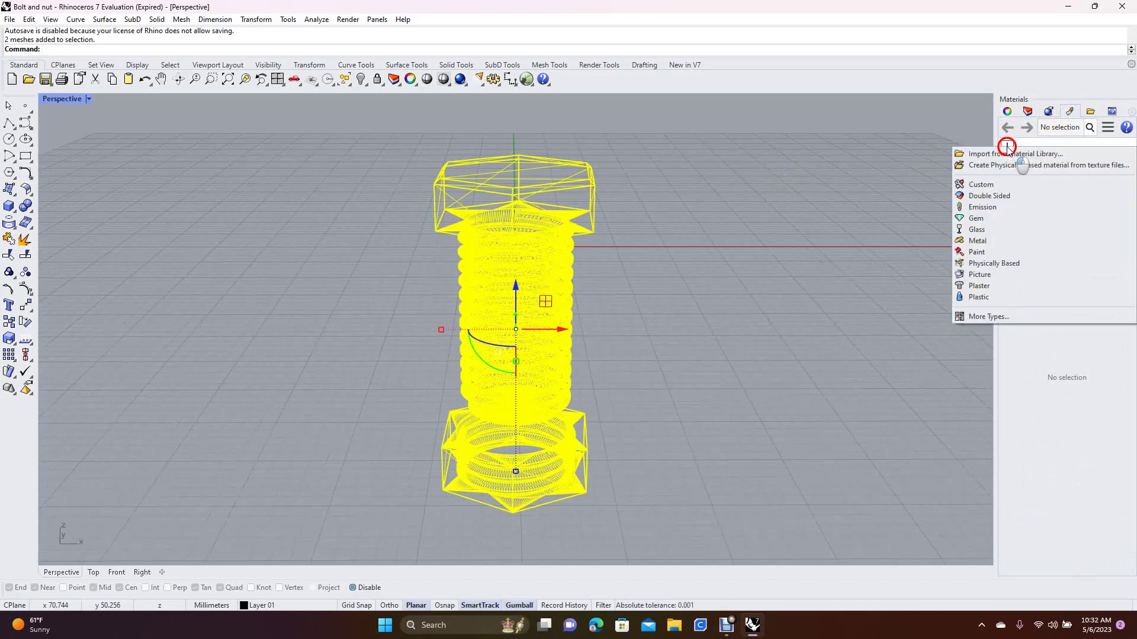
{"action": "left_click", "coordinate": [1004, 152]}
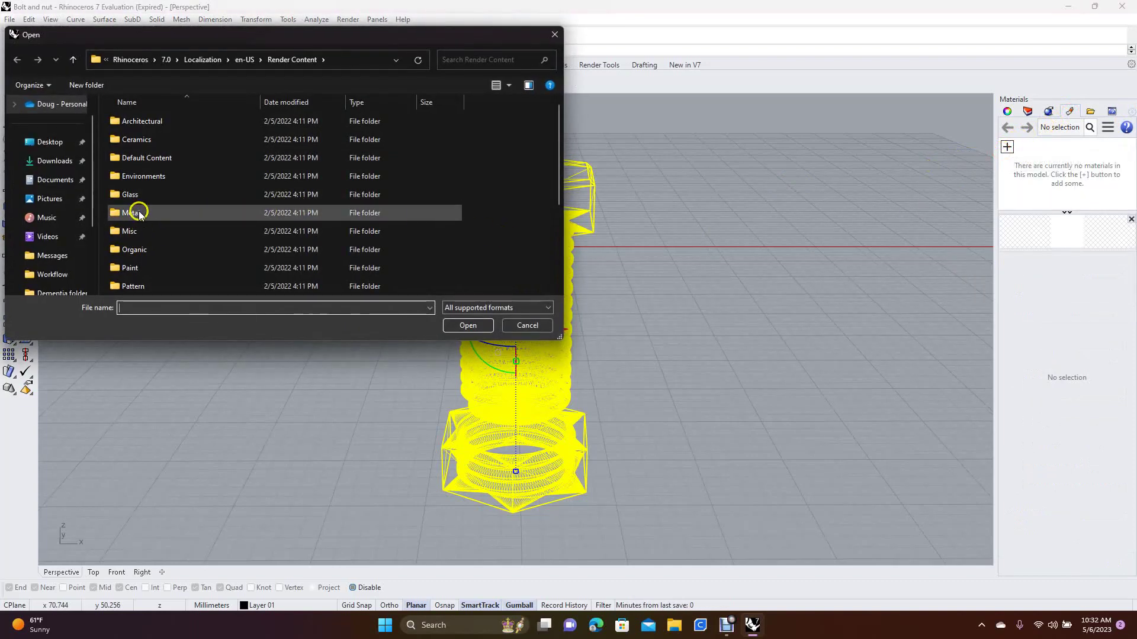
{"action": "double_click", "coordinate": [142, 214]}
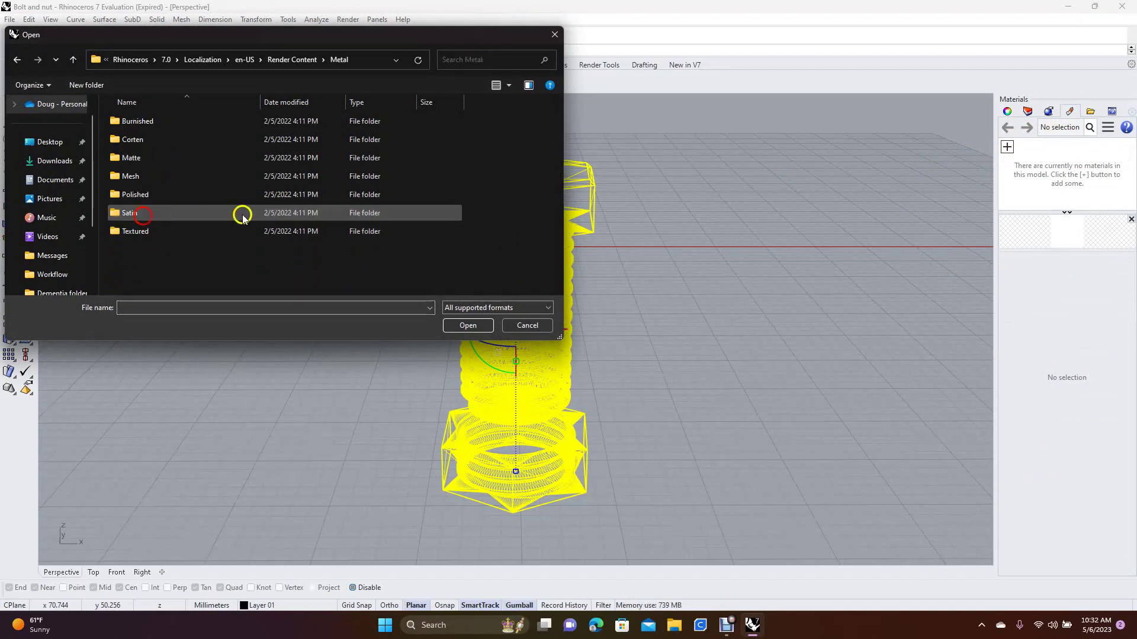
{"action": "double_click", "coordinate": [129, 195]}
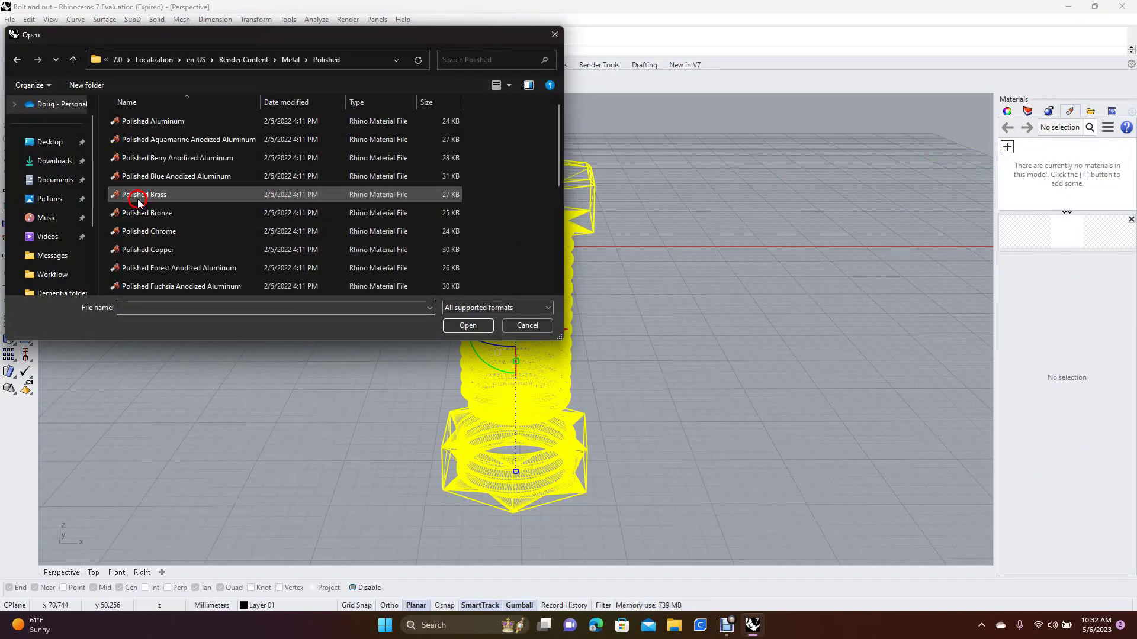
{"action": "left_click_drag", "start_coordinate": [560, 168], "coordinate": [550, 214]}
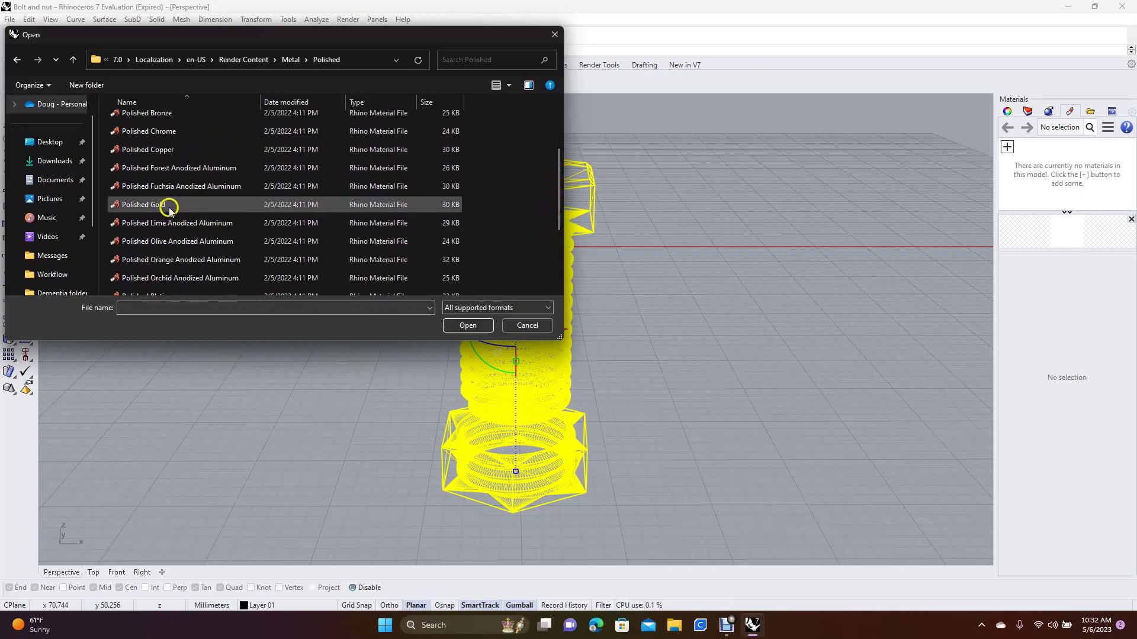
{"action": "double_click", "coordinate": [168, 207]}
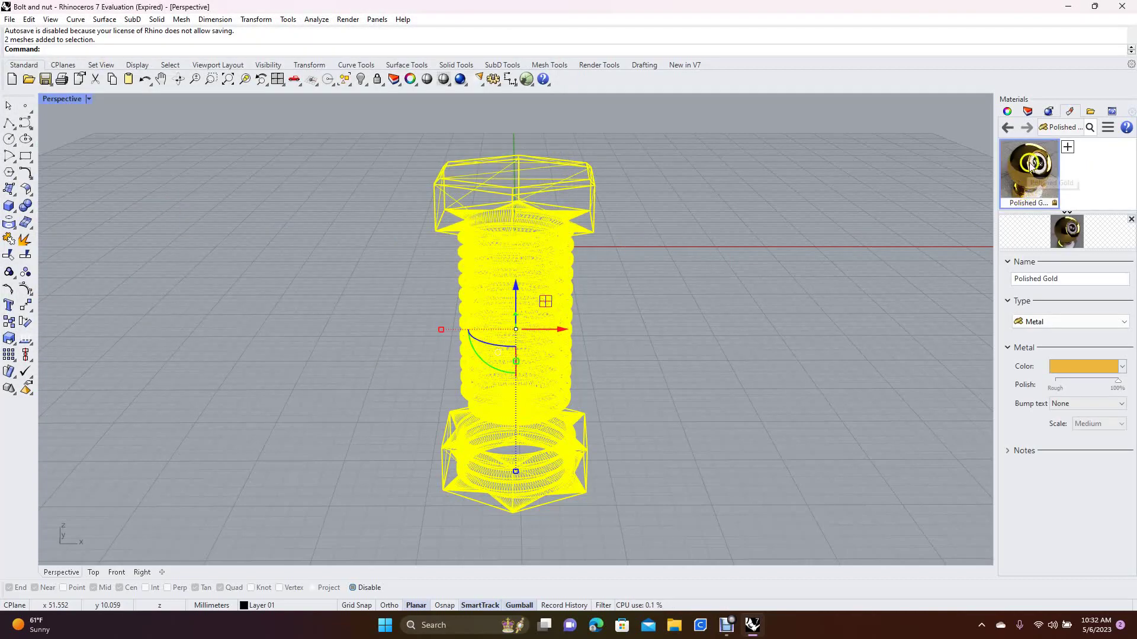
{"action": "right_click", "coordinate": [1031, 167]}
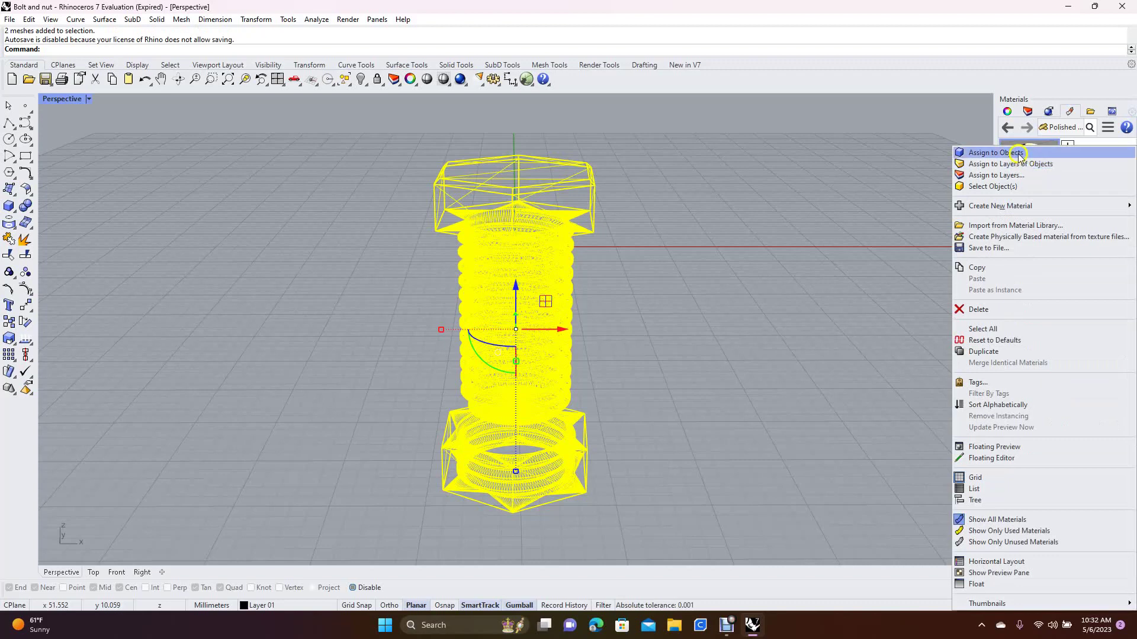
Assign Polished Gold to the bolt and nut and switch the viewport to Raytraced
{"action": "left_click", "coordinate": [1019, 154]}
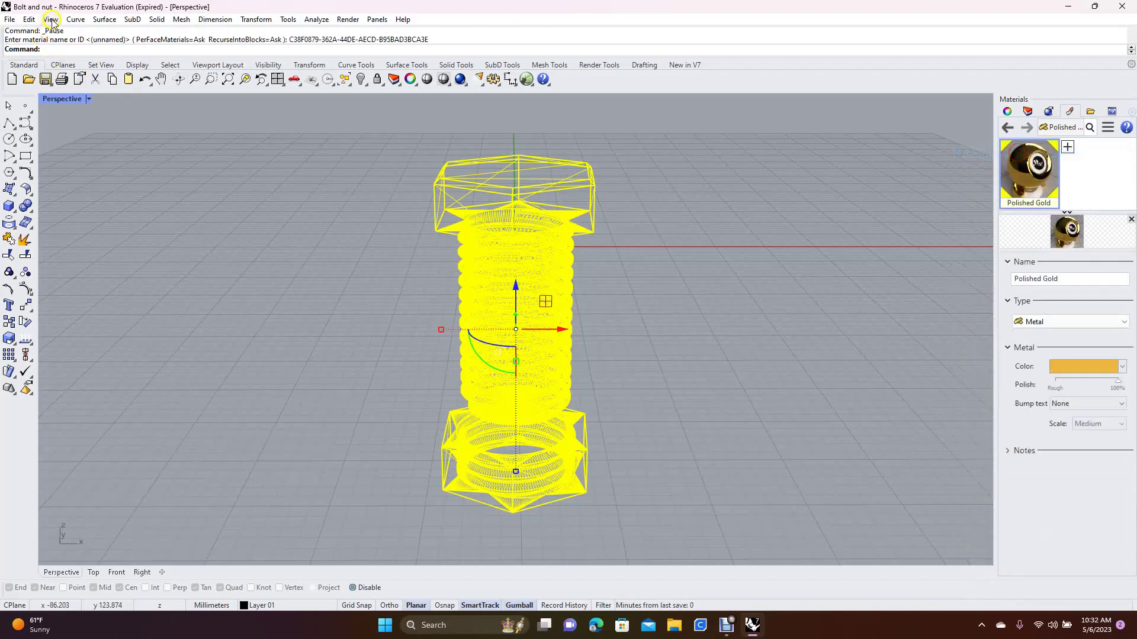
{"action": "left_click", "coordinate": [51, 20]}
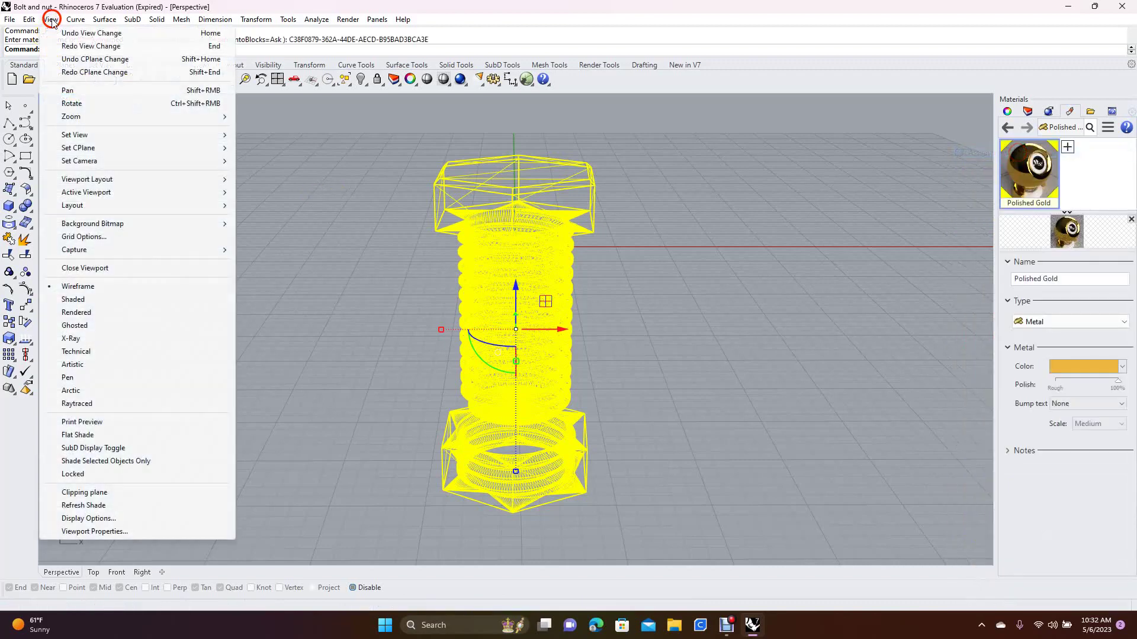
{"action": "left_click", "coordinate": [75, 404]}
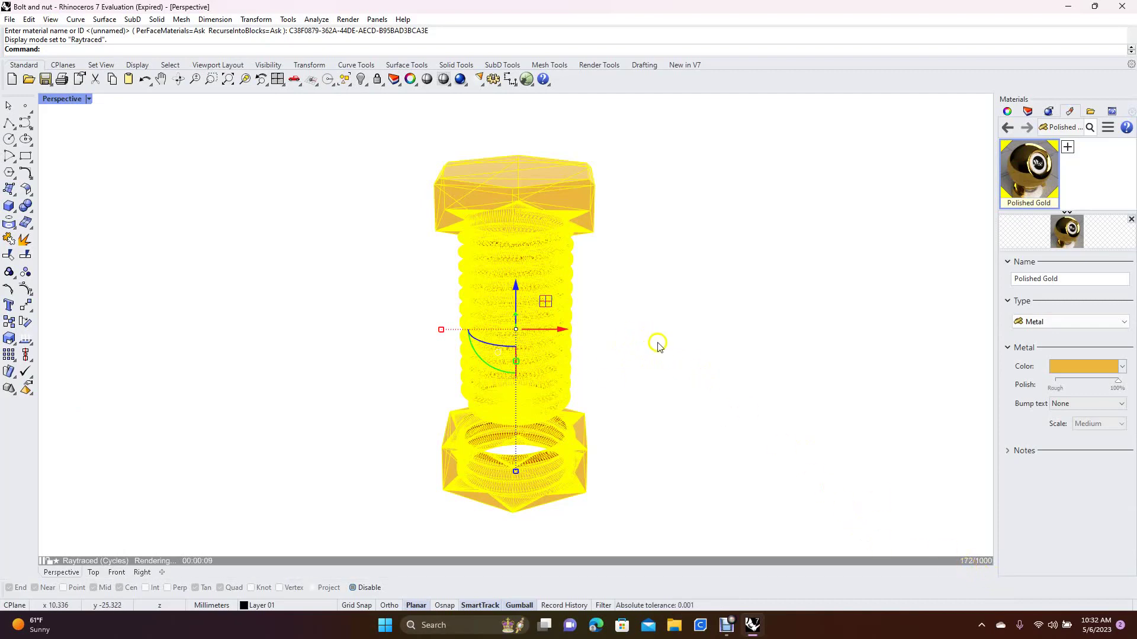
{"action": "right_click_drag", "start_coordinate": [759, 333], "coordinate": [726, 355]}
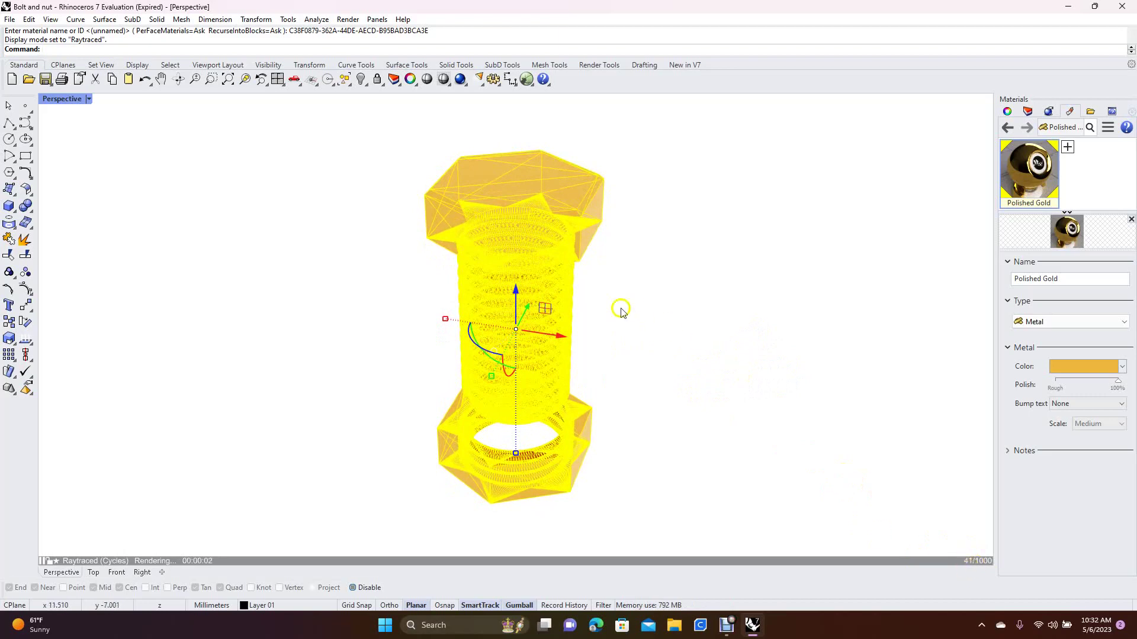
Set the render backdrop to solid Dark Gray (#696969) in the Rendering panel
{"action": "left_click", "coordinate": [1049, 112]}
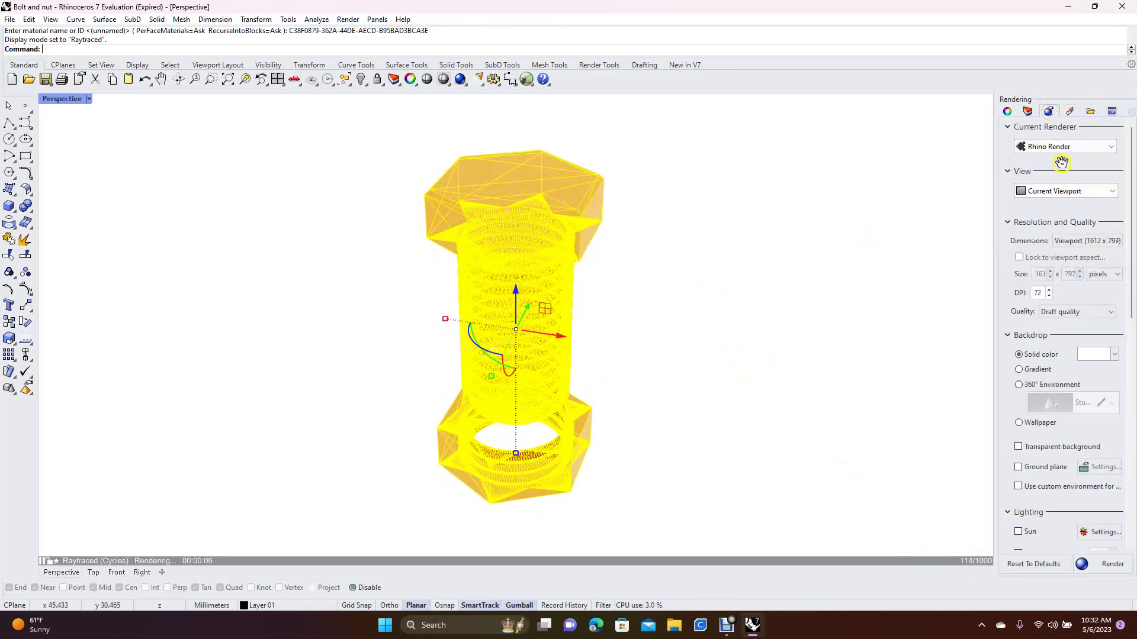
{"action": "left_click", "coordinate": [1093, 355]}
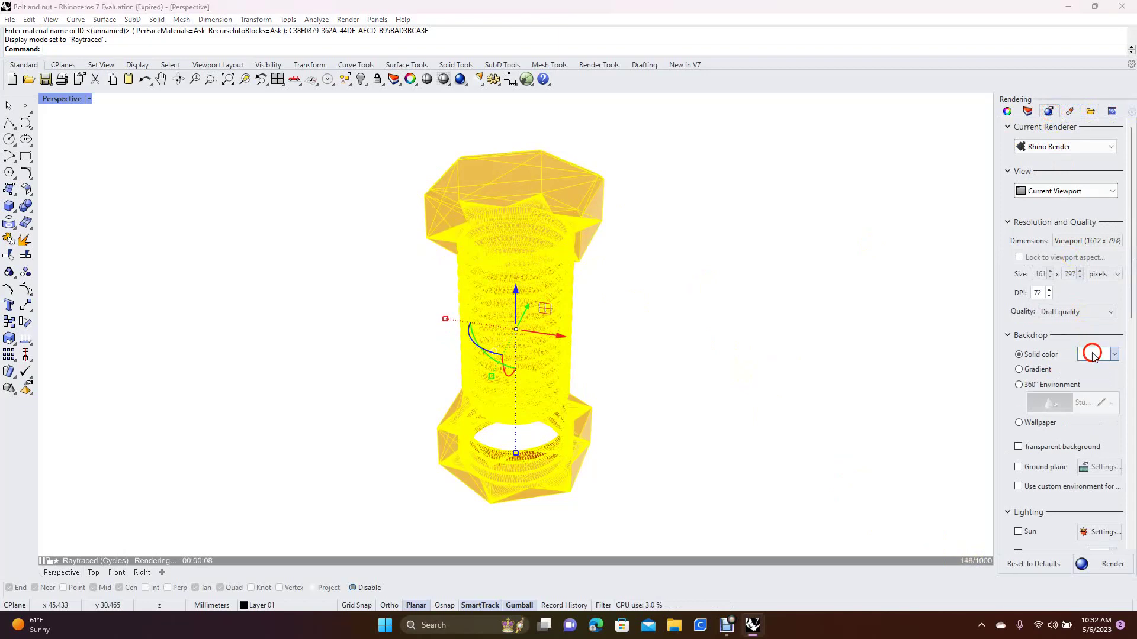
{"action": "left_click", "coordinate": [781, 285]}
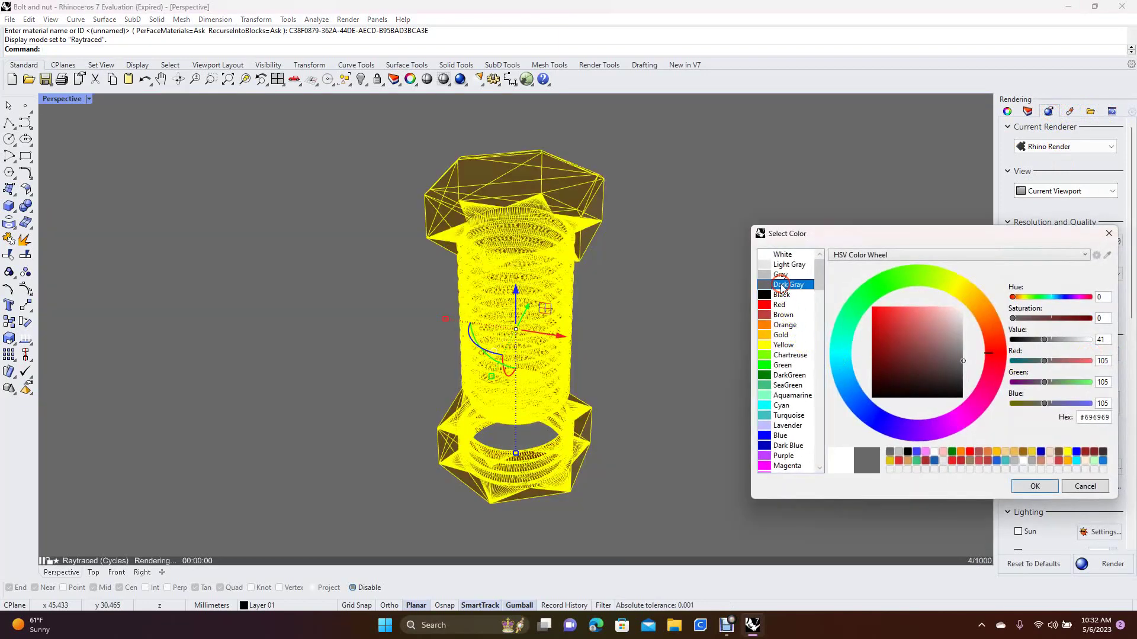
{"action": "left_click", "coordinate": [1035, 485]}
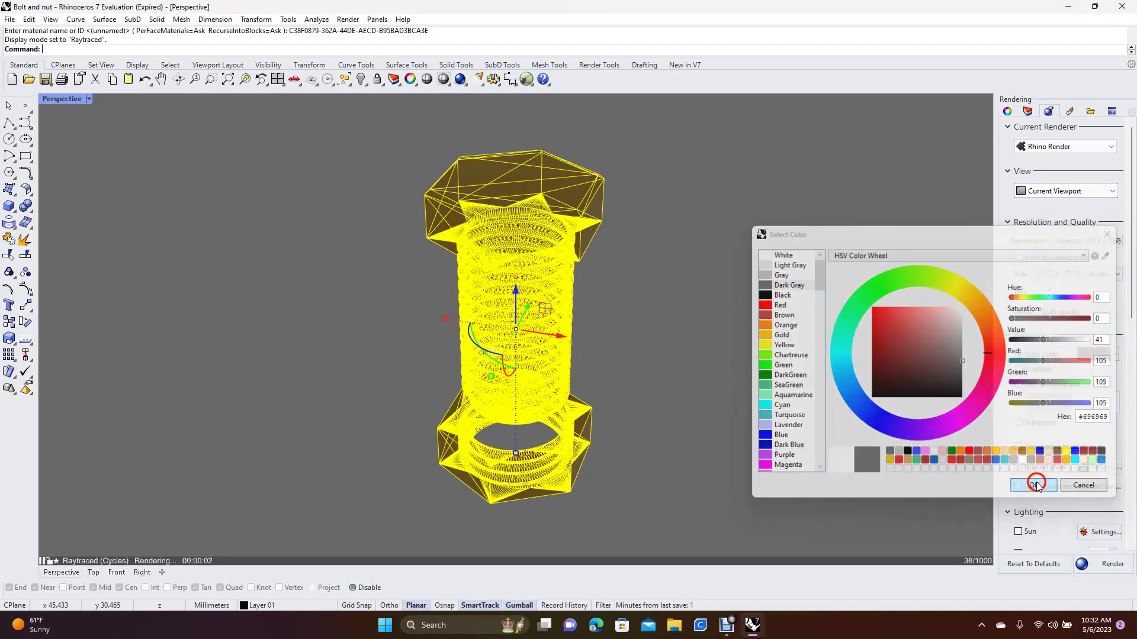
{"action": "right_click_drag", "start_coordinate": [640, 293], "coordinate": [667, 272]}
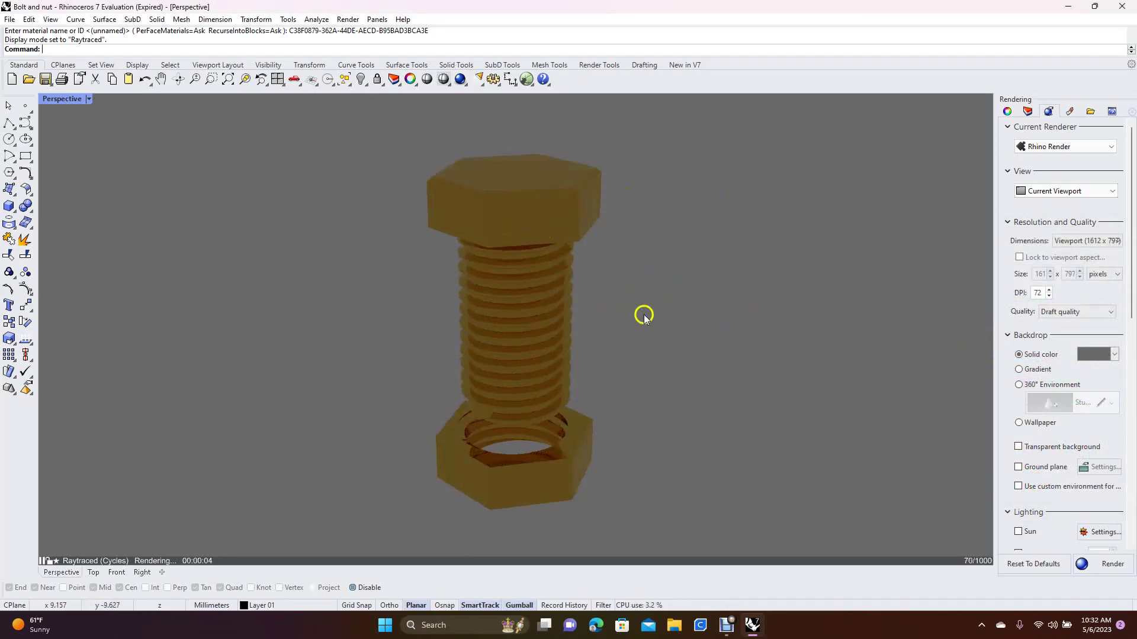
{"action": "right_click_drag", "start_coordinate": [731, 324], "coordinate": [718, 314]}
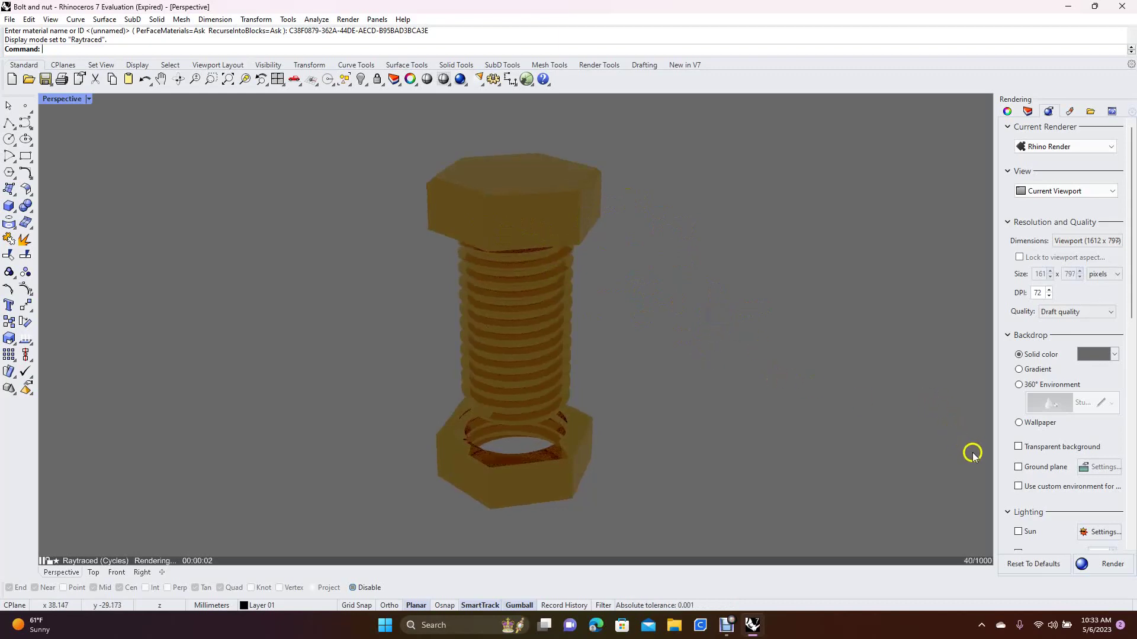
Enable a custom environment and load BCN Airport from the Environment Library
{"action": "left_click", "coordinate": [1019, 487]}
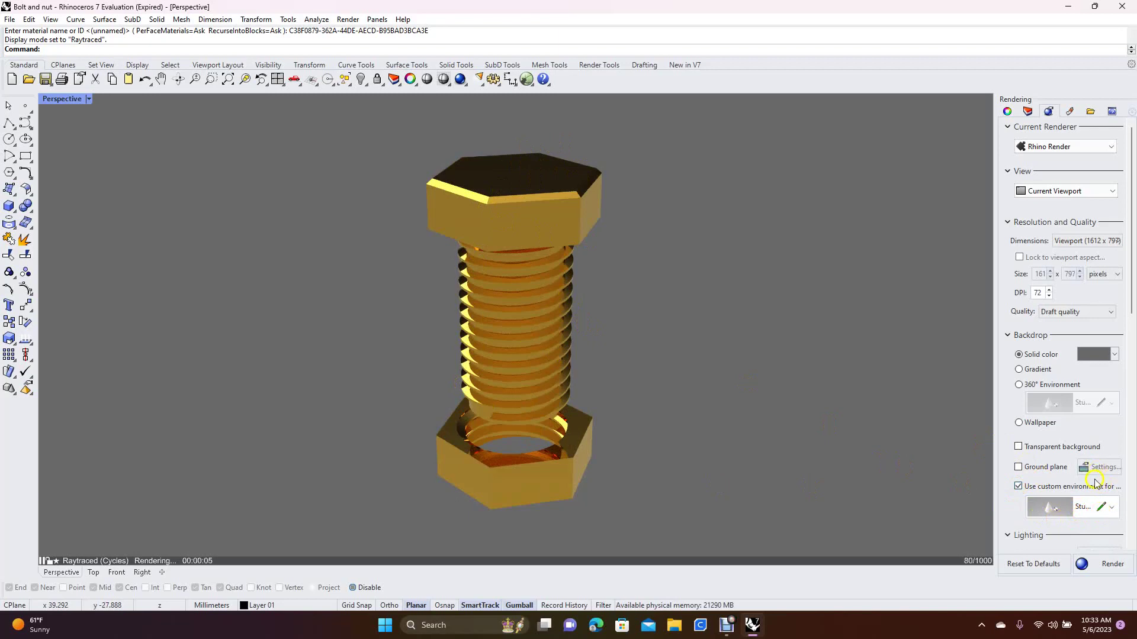
{"action": "left_click", "coordinate": [1086, 511]}
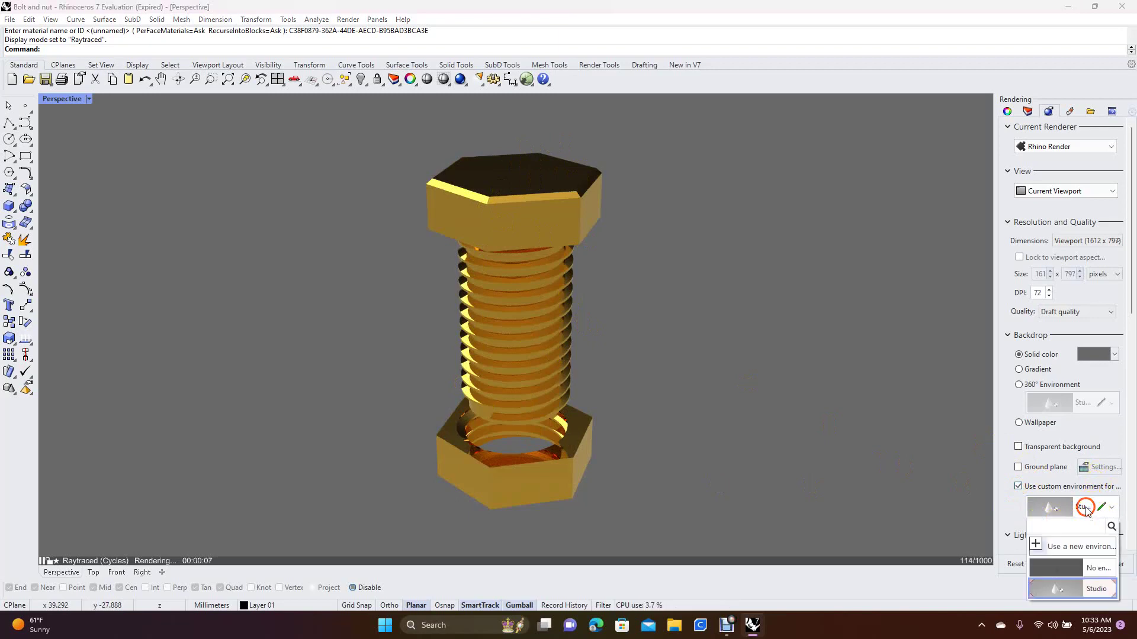
{"action": "left_click", "coordinate": [1037, 546]}
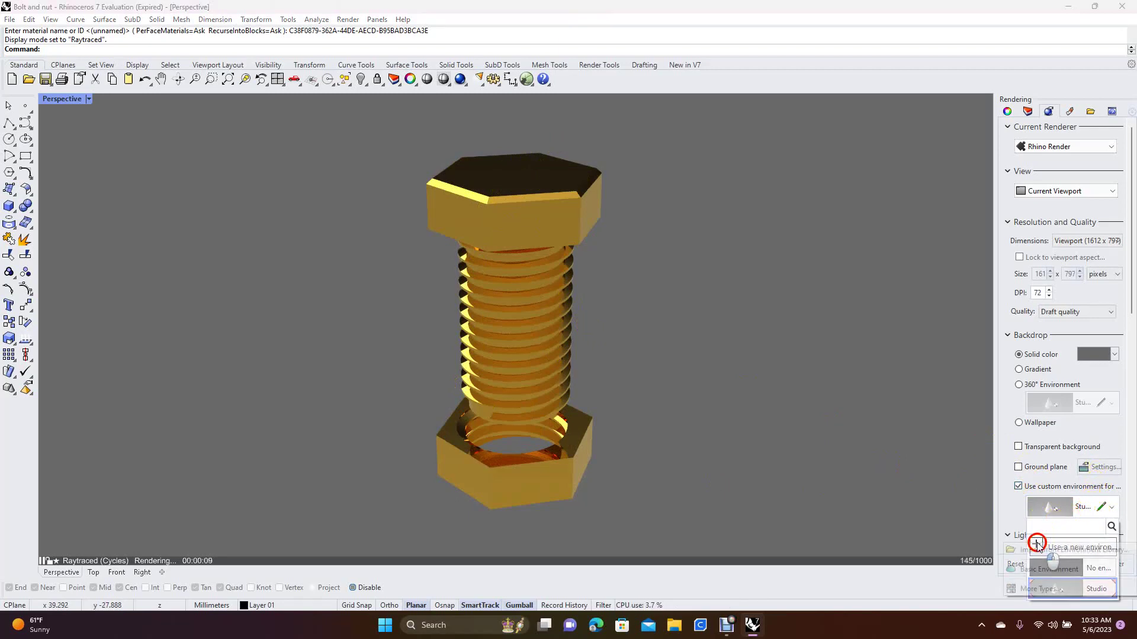
{"action": "left_click", "coordinate": [1037, 550]}
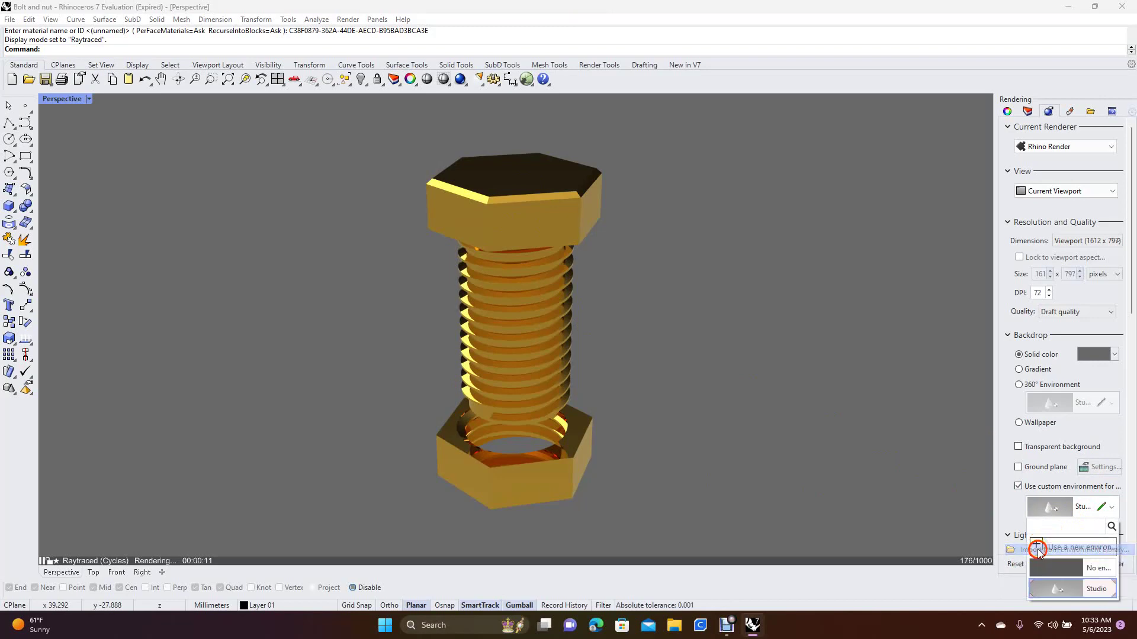
{"action": "double_click", "coordinate": [747, 431]}
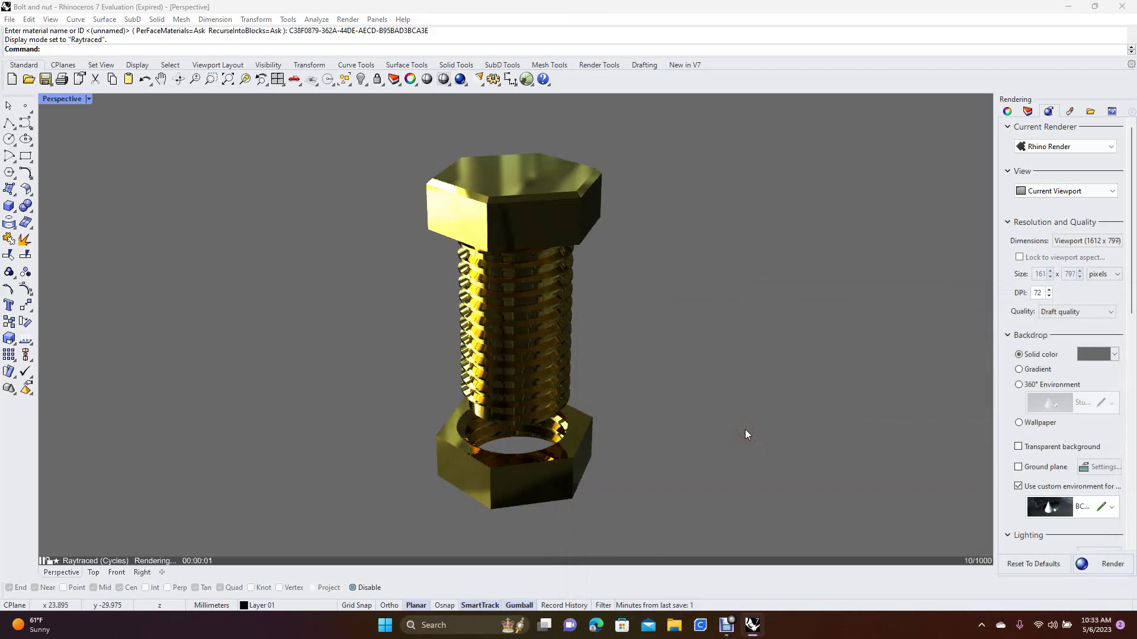
Orbit around the gold bolt and nut to inspect reflections from side and below
{"action": "right_click_drag", "start_coordinate": [738, 288], "coordinate": [734, 325]}
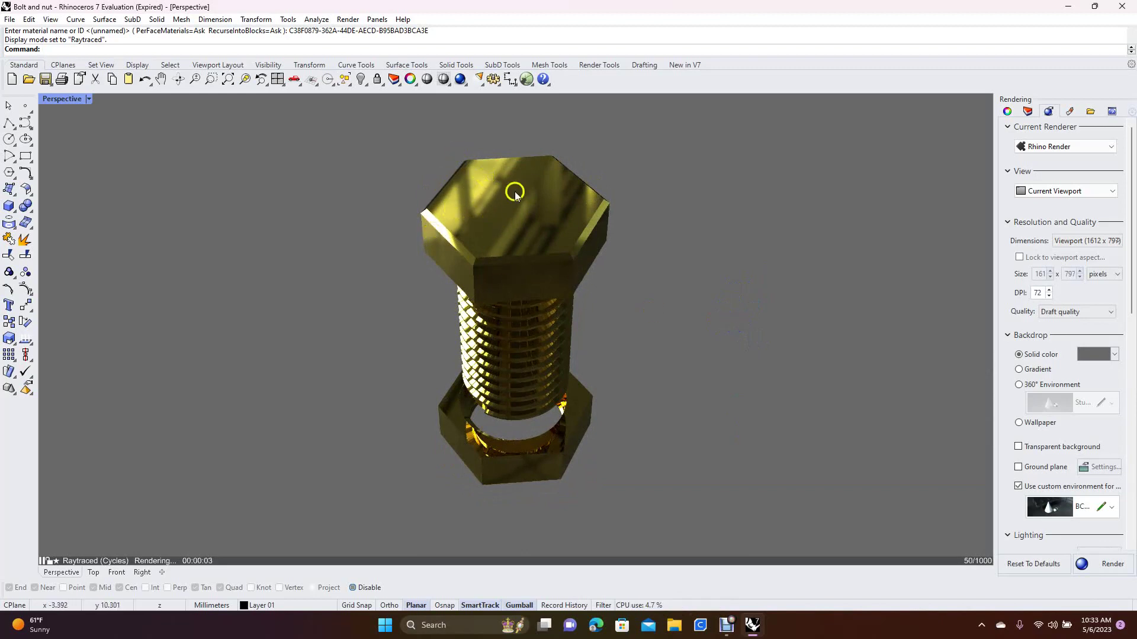
{"action": "right_click_drag", "start_coordinate": [687, 264], "coordinate": [489, 242]}
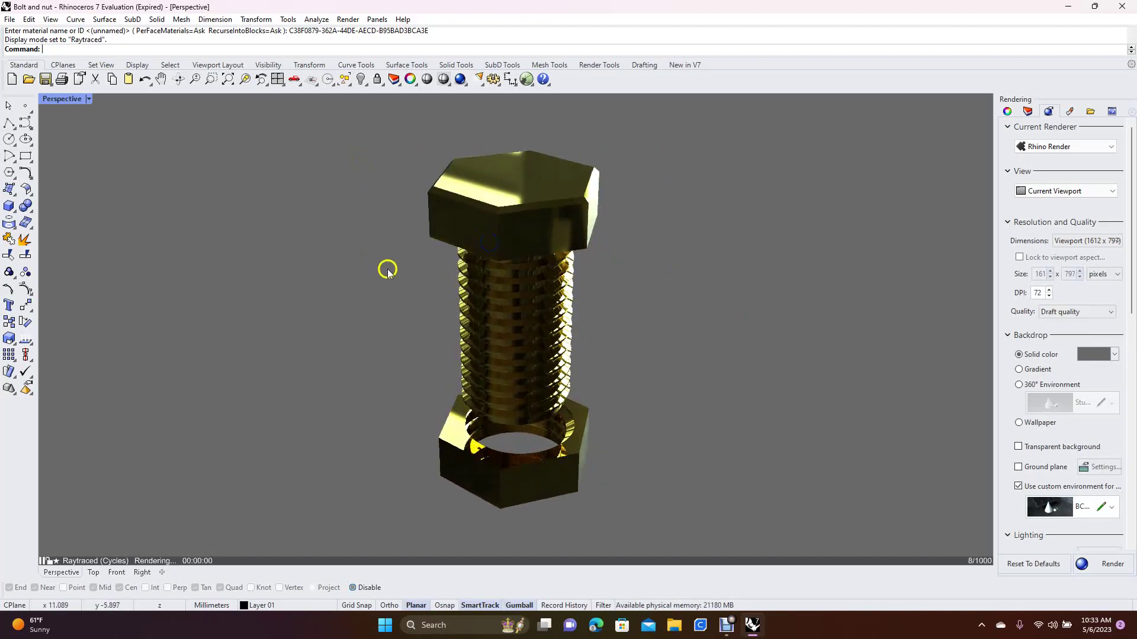
{"action": "right_click_drag", "start_coordinate": [656, 354], "coordinate": [657, 250]}
{"action": "right_click_drag", "start_coordinate": [615, 283], "coordinate": [614, 284]}
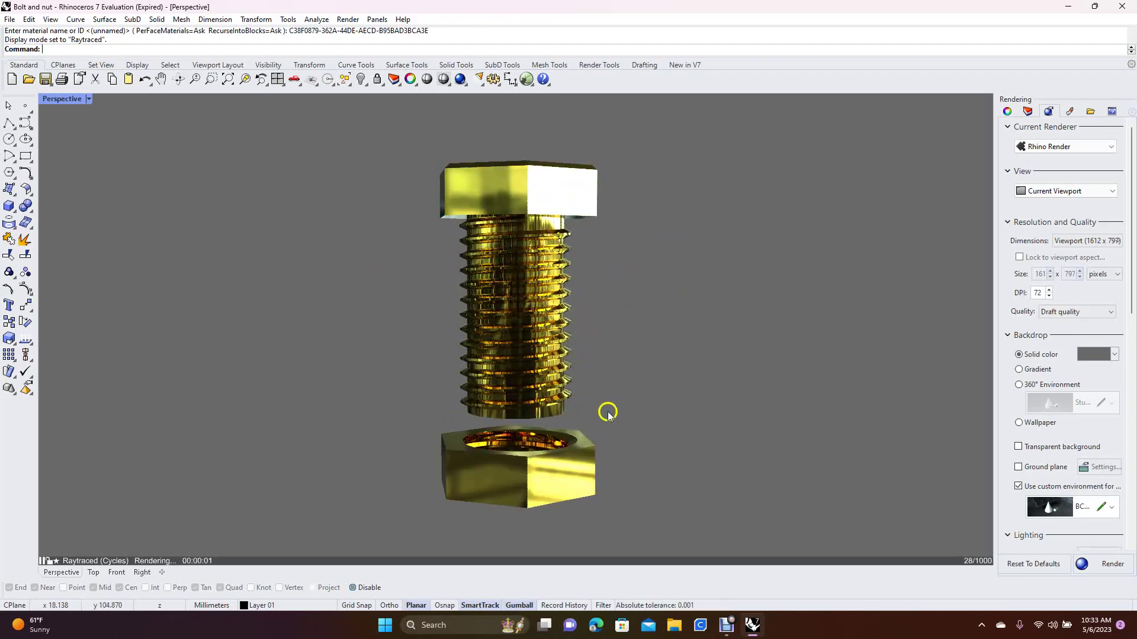
{"action": "right_click_drag", "start_coordinate": [599, 289], "coordinate": [630, 341]}
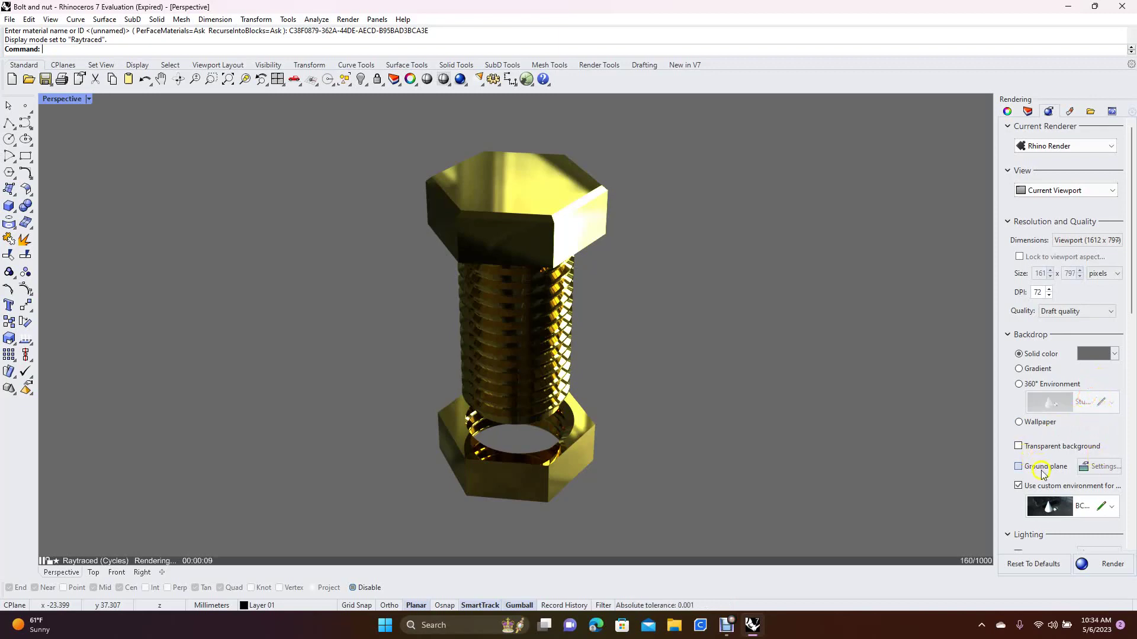
Load Haleakala from the Environment Library as the custom reflection environment
{"action": "left_click", "coordinate": [1083, 508]}
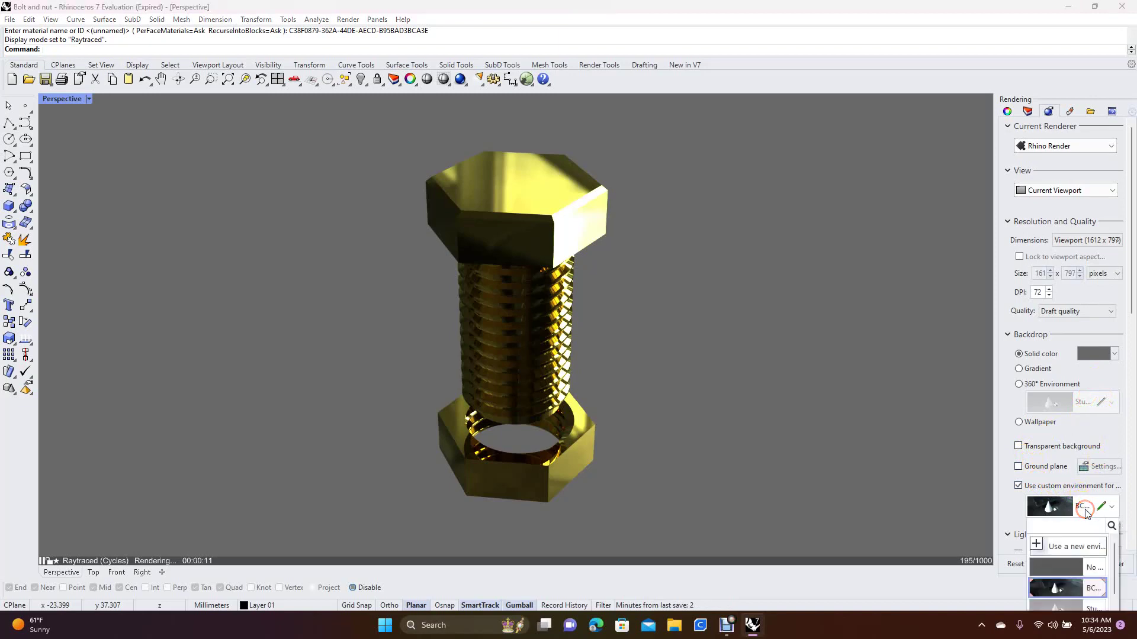
{"action": "left_click", "coordinate": [1038, 544]}
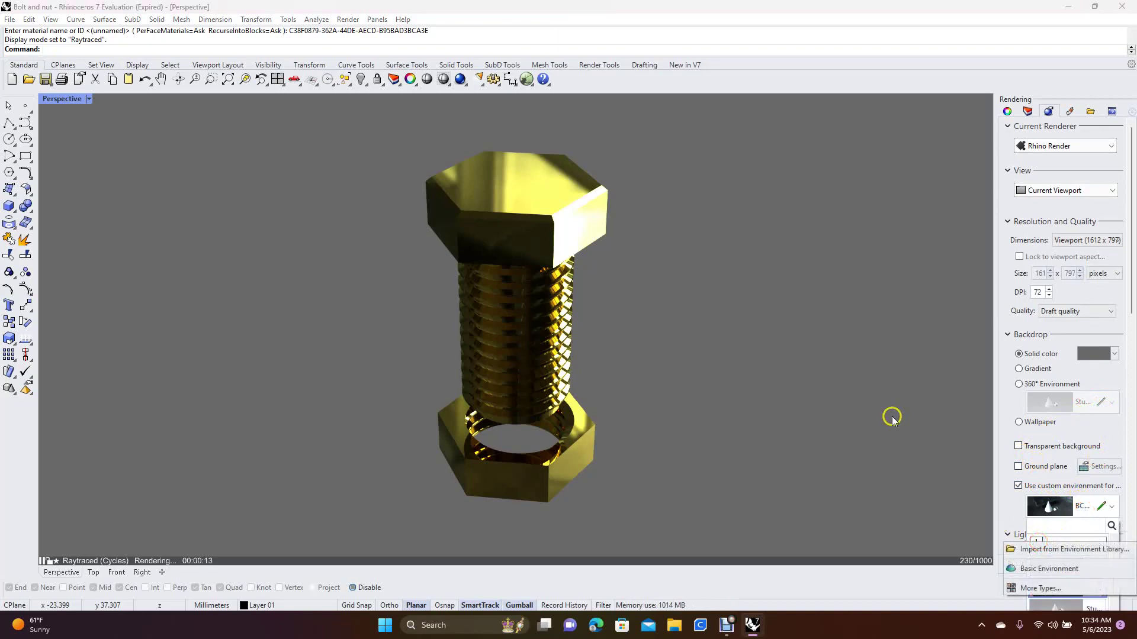
{"action": "left_click", "coordinate": [1036, 549]}
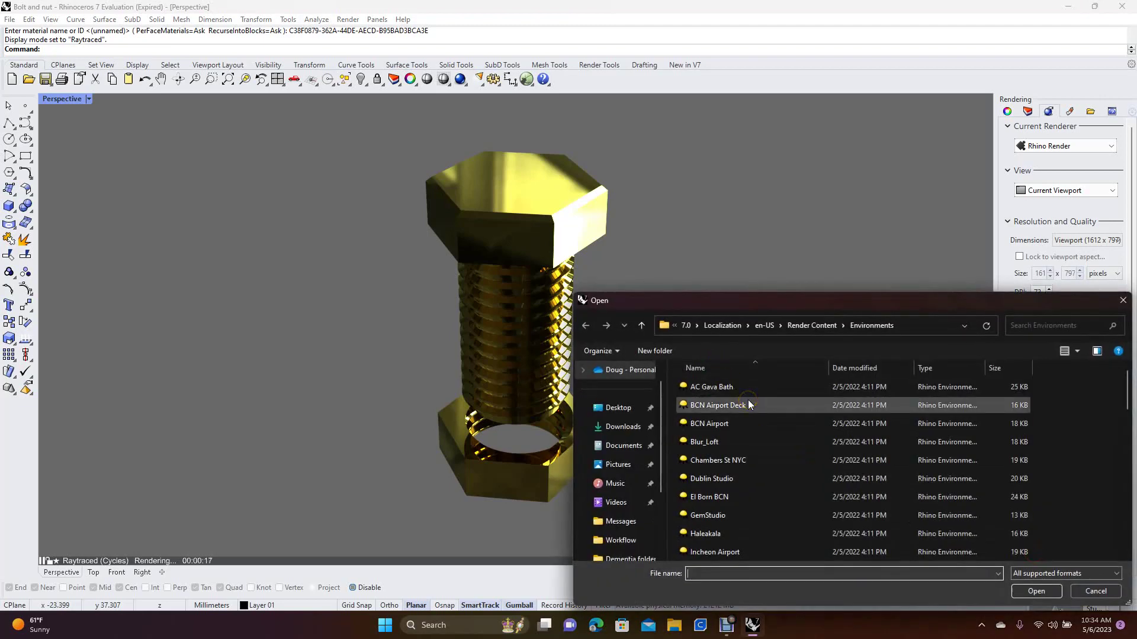
{"action": "left_click", "coordinate": [756, 425]}
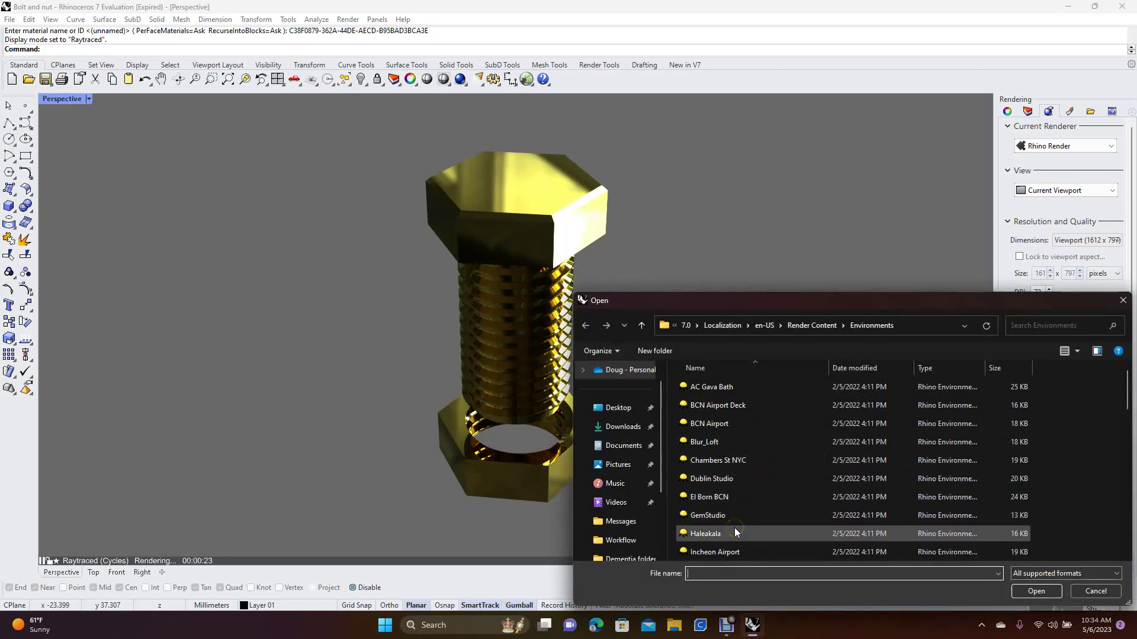
{"action": "double_click", "coordinate": [716, 533]}
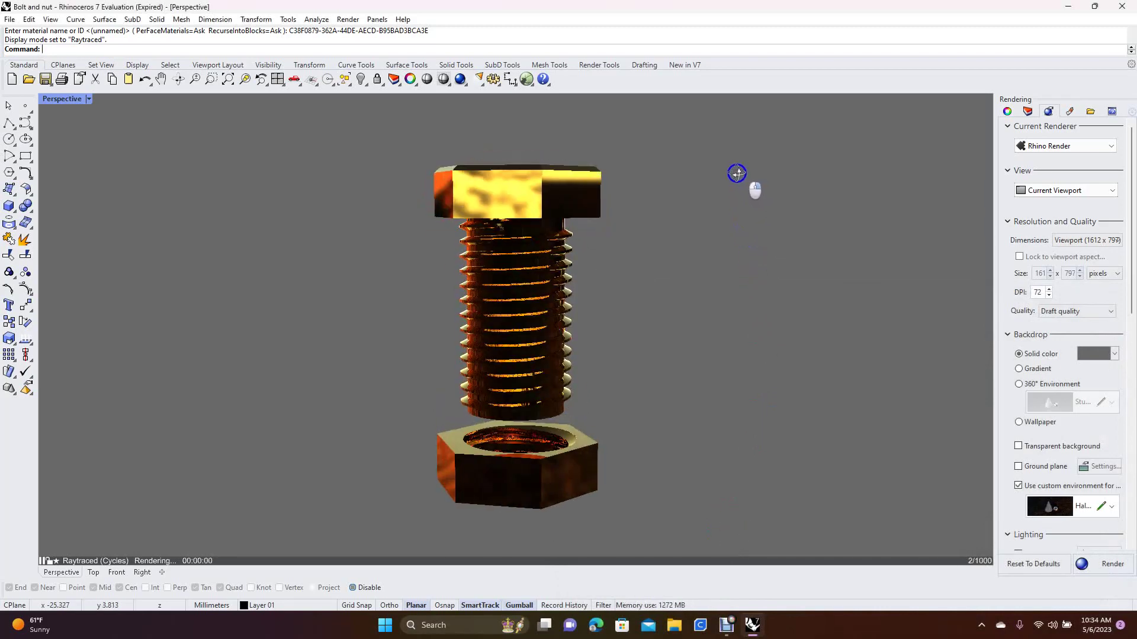
Orbit around the Haleakala-lit gold bolt and nut from several angles, then minimize Rhino
{"action": "right_click_drag", "start_coordinate": [733, 217], "coordinate": [606, 285]}
{"action": "right_click_drag", "start_coordinate": [527, 339], "coordinate": [716, 249]}
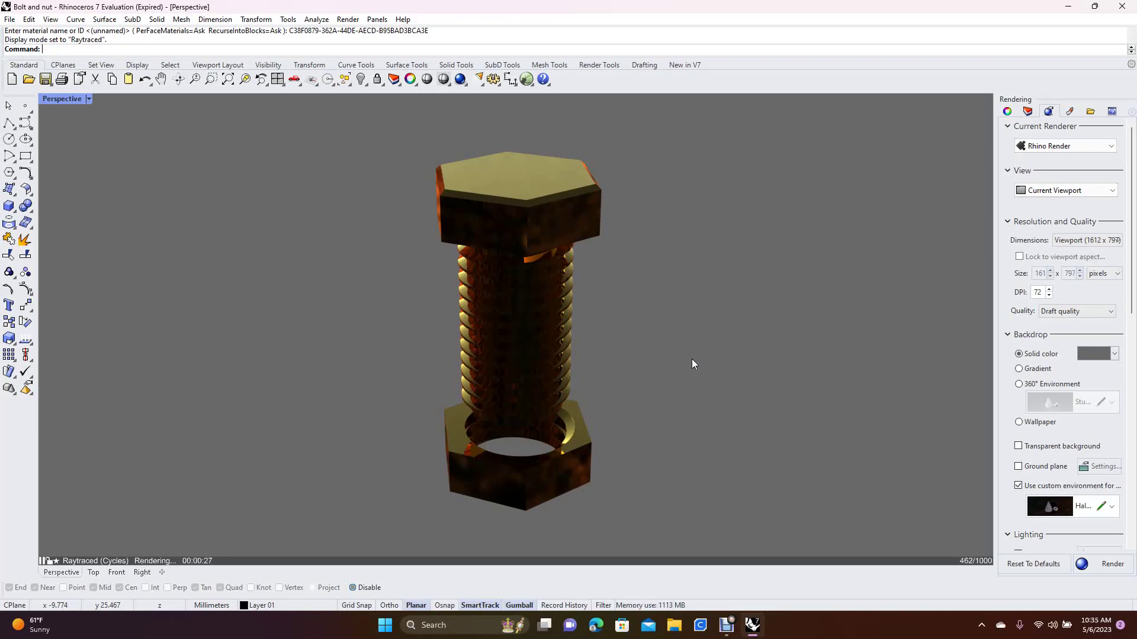
{"action": "right_click_drag", "start_coordinate": [671, 298], "coordinate": [799, 227]}
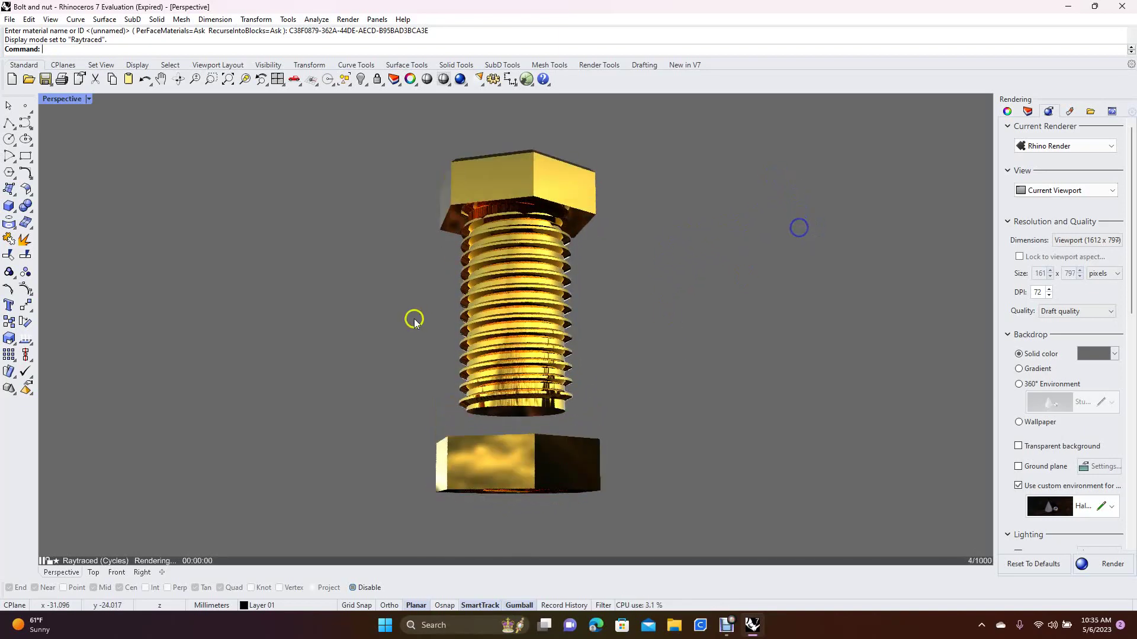
{"action": "right_click_drag", "start_coordinate": [594, 285], "coordinate": [461, 350]}
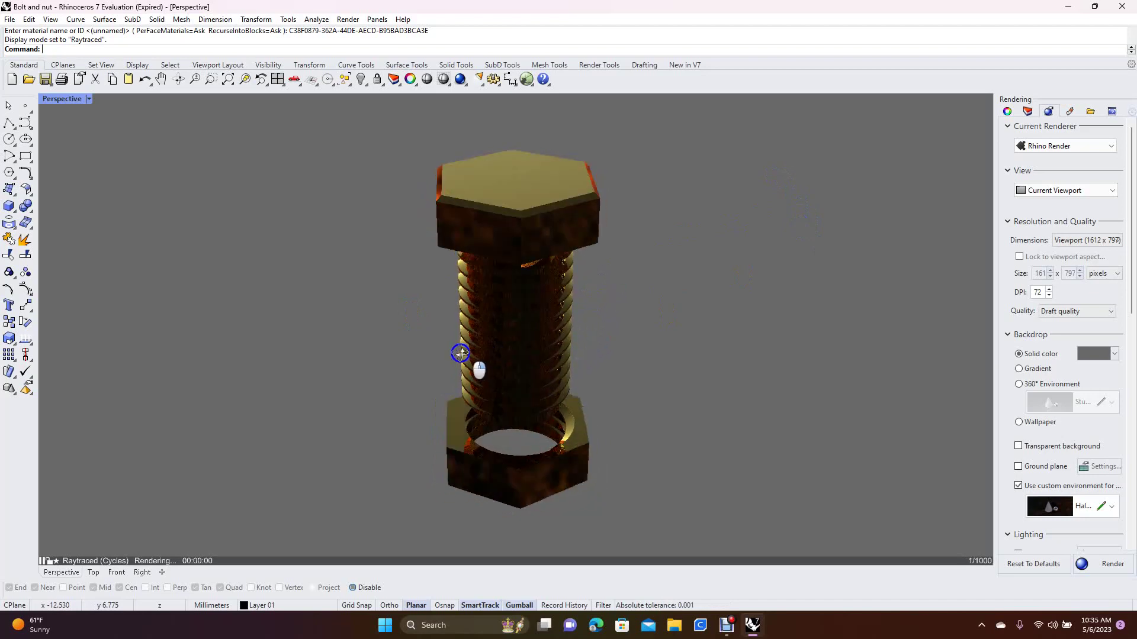
{"action": "left_click", "coordinate": [1072, 8]}
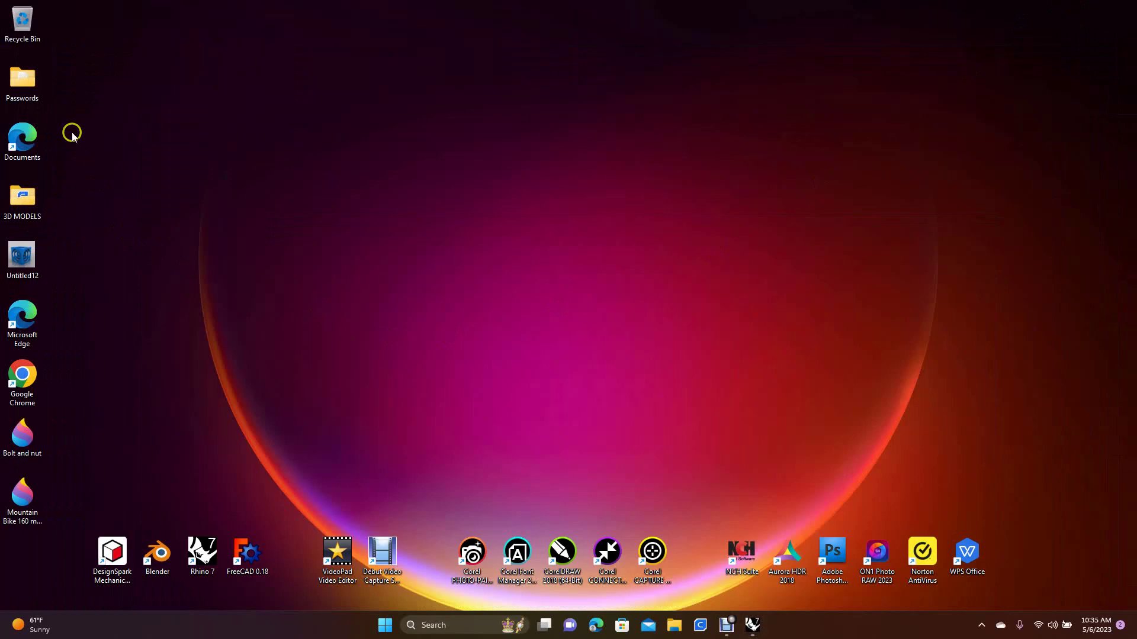
Drag Coffee Mug.stl from 3D MODELS › Coffee Mug onto the desktop and close Explorer
{"action": "double_click", "coordinate": [25, 203]}
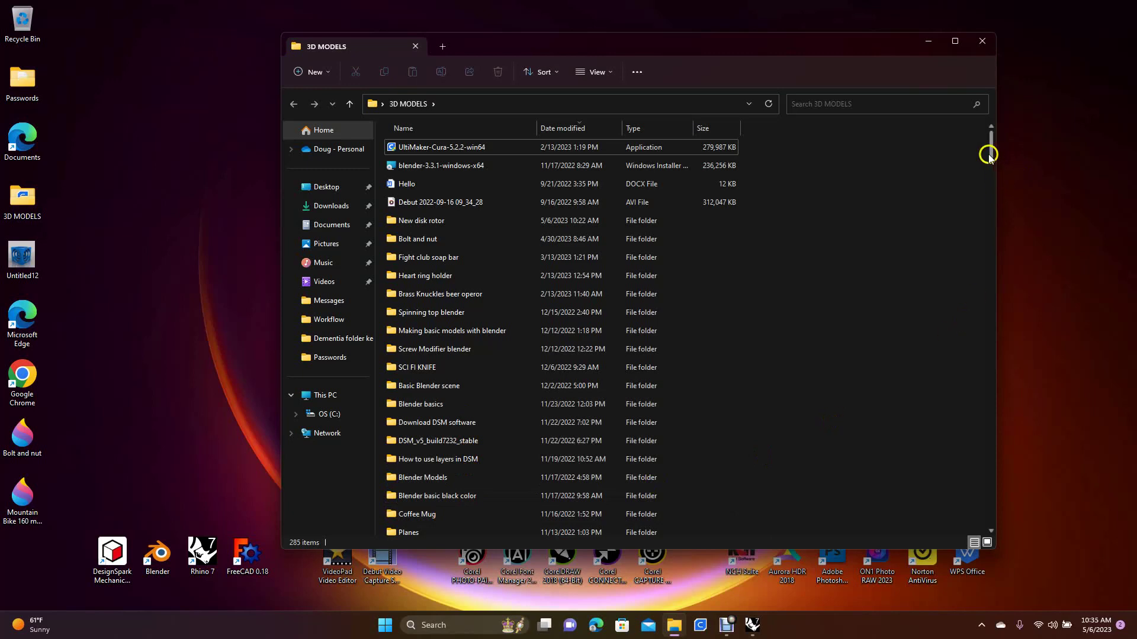
{"action": "left_click_drag", "start_coordinate": [990, 155], "coordinate": [990, 164]}
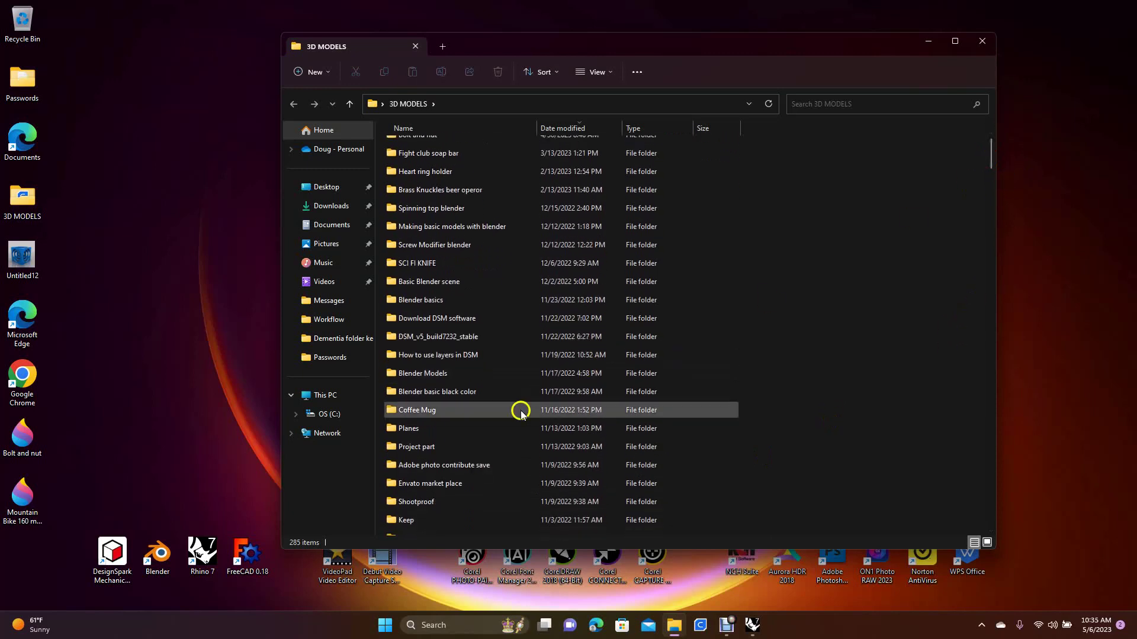
{"action": "double_click", "coordinate": [436, 412]}
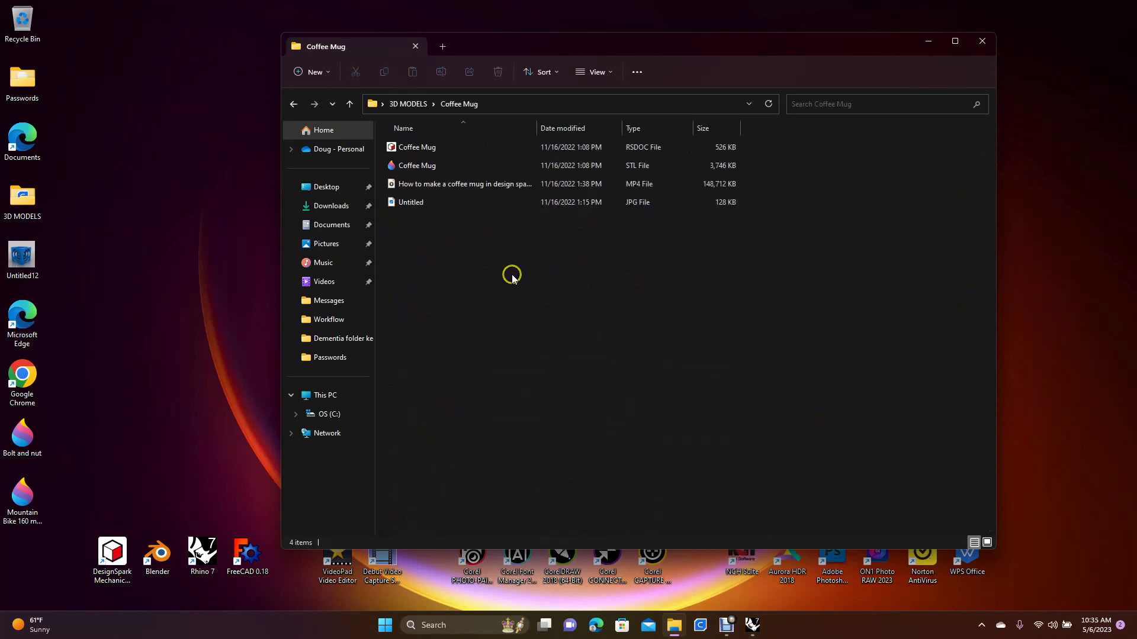
{"action": "left_click_drag", "start_coordinate": [417, 167], "coordinate": [172, 350]}
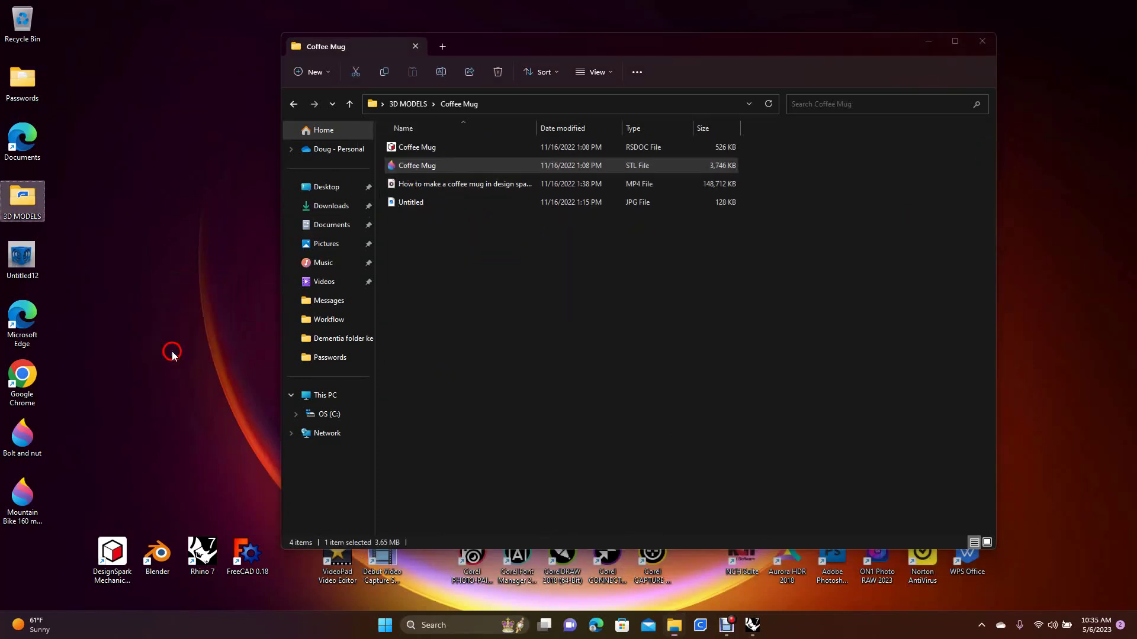
{"action": "left_click", "coordinate": [986, 42]}
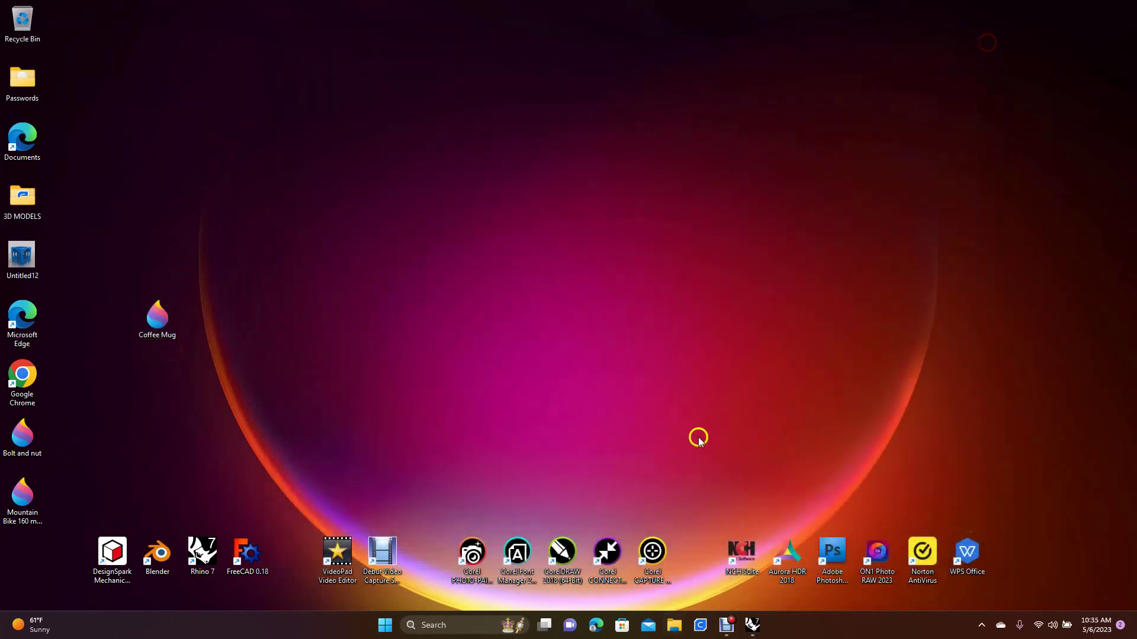
{"action": "left_click", "coordinate": [751, 625]}
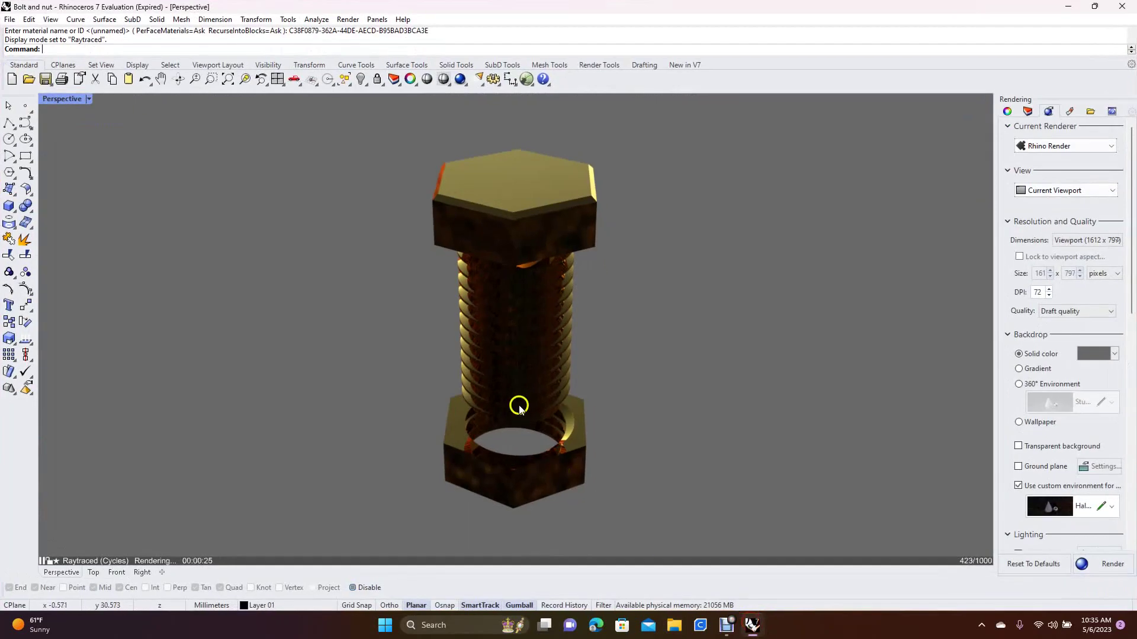
Cancel a File > New attempt, then quit Rhino without saving the Bolt and nut model
{"action": "left_click", "coordinate": [9, 21]}
{"action": "left_click", "coordinate": [20, 34]}
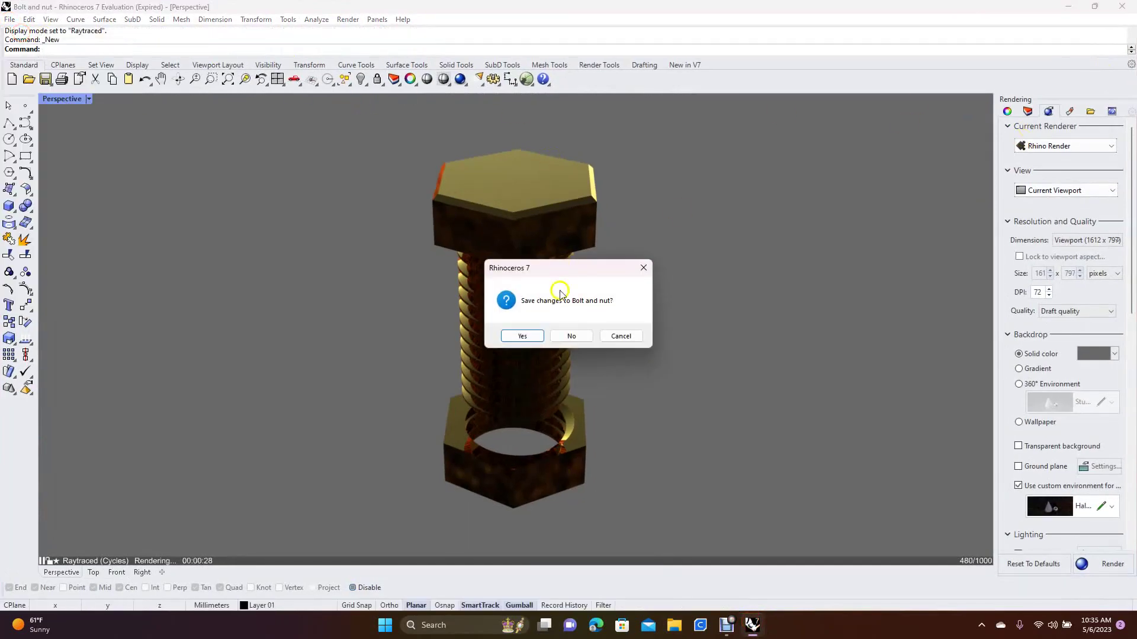
{"action": "left_click", "coordinate": [572, 335]}
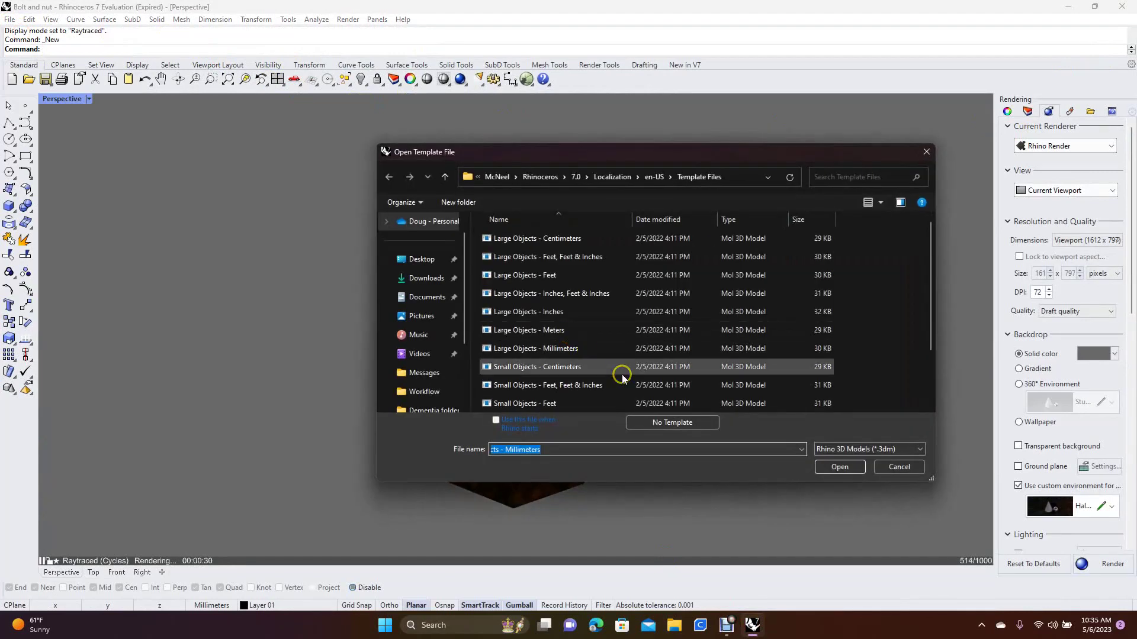
{"action": "left_click", "coordinate": [897, 468]}
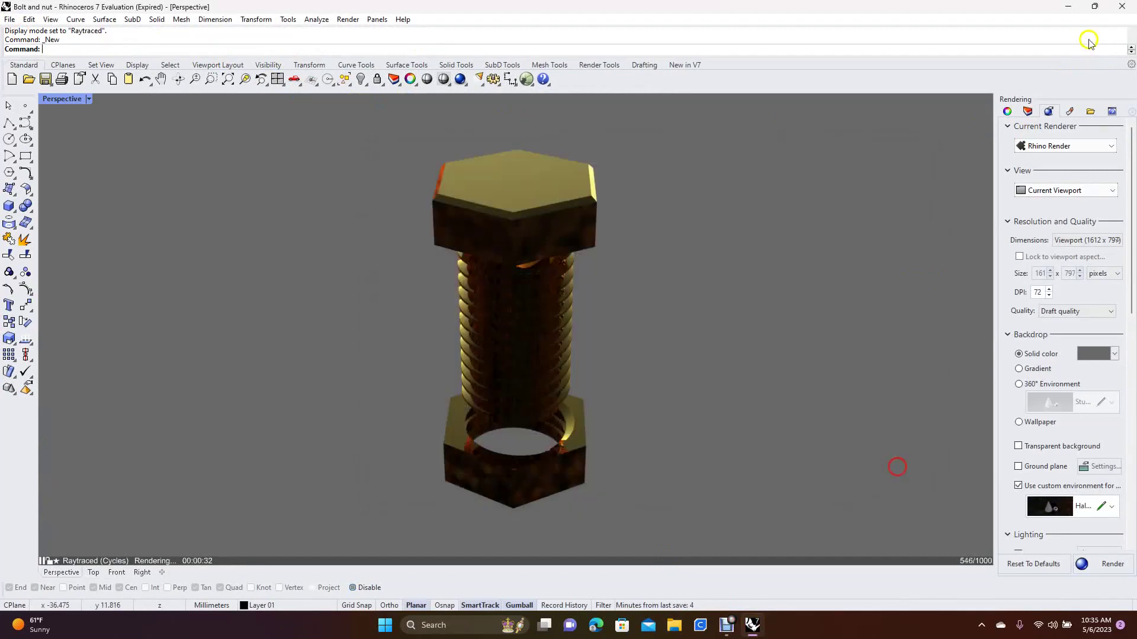
{"action": "left_click", "coordinate": [1125, 7]}
{"action": "left_click", "coordinate": [571, 336]}
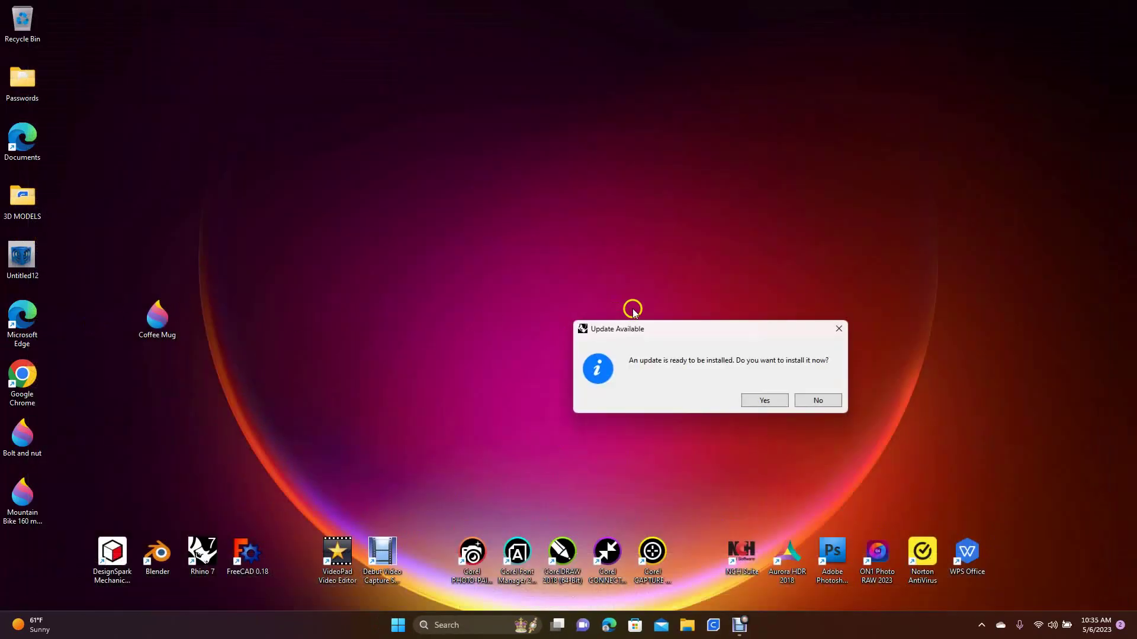
Open Coffee Mug.stl in Rhino 7 in millimetres and maximize the Perspective viewport
{"action": "left_click", "coordinate": [821, 400]}
{"action": "left_click_drag", "start_coordinate": [159, 319], "coordinate": [207, 553]}
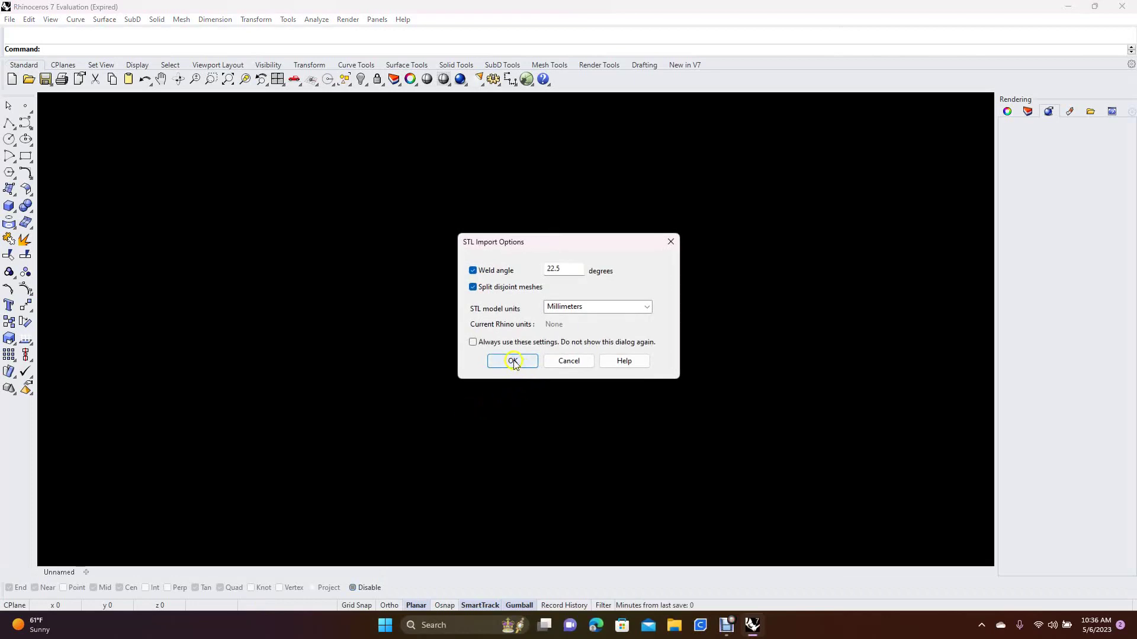
{"action": "left_click", "coordinate": [516, 363]}
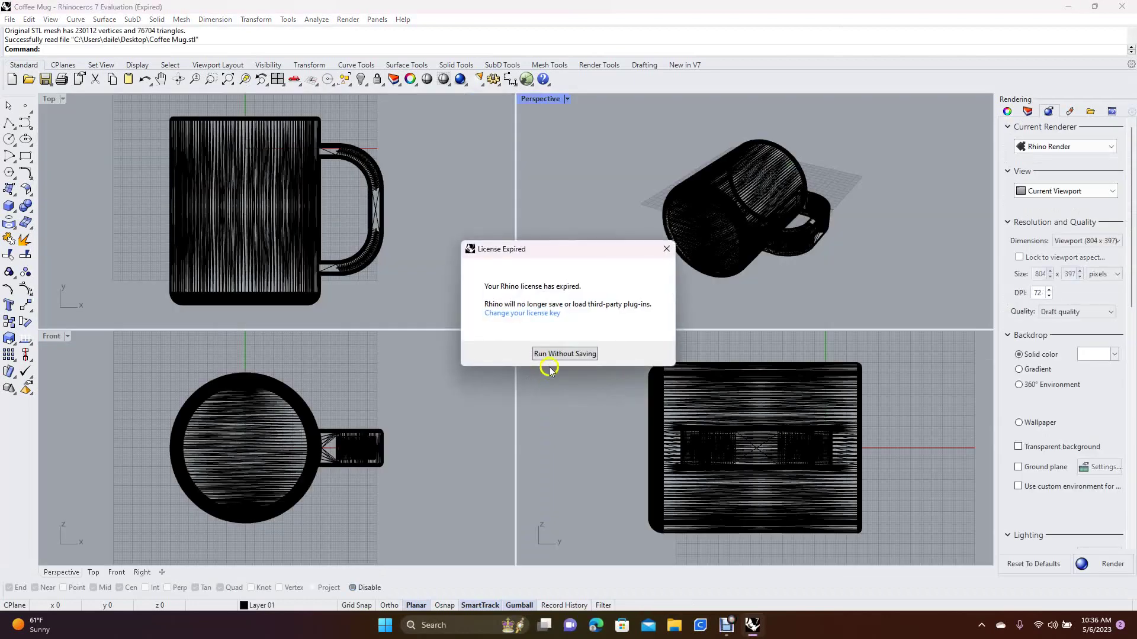
{"action": "left_click", "coordinate": [566, 348]}
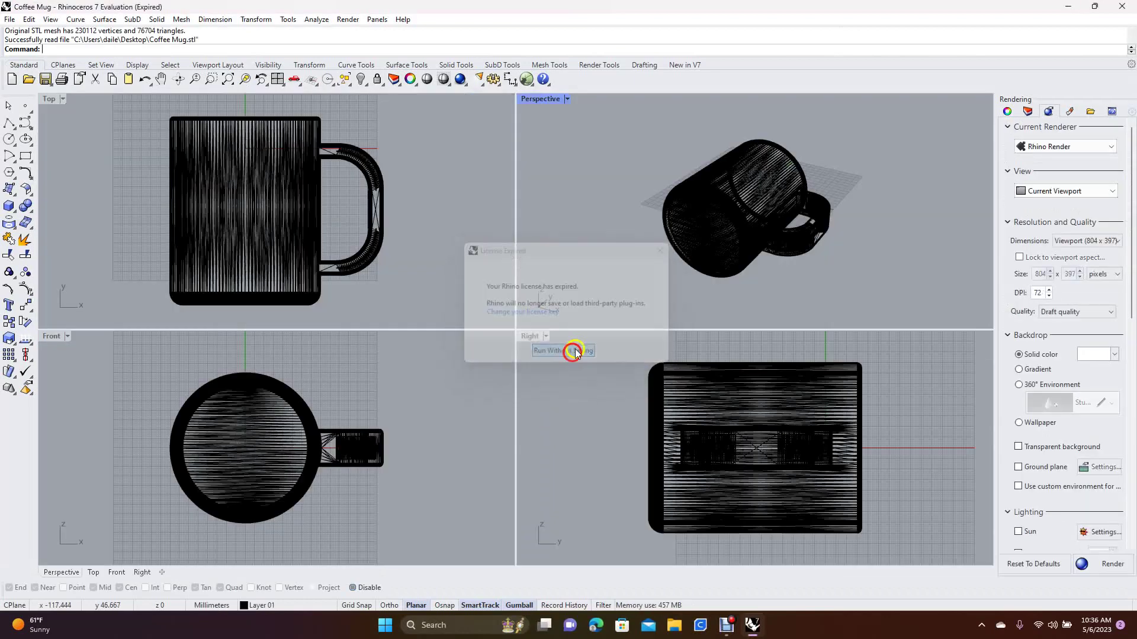
{"action": "double_click", "coordinate": [541, 99]}
{"action": "right_click_drag", "start_coordinate": [322, 165], "coordinate": [380, 329]}
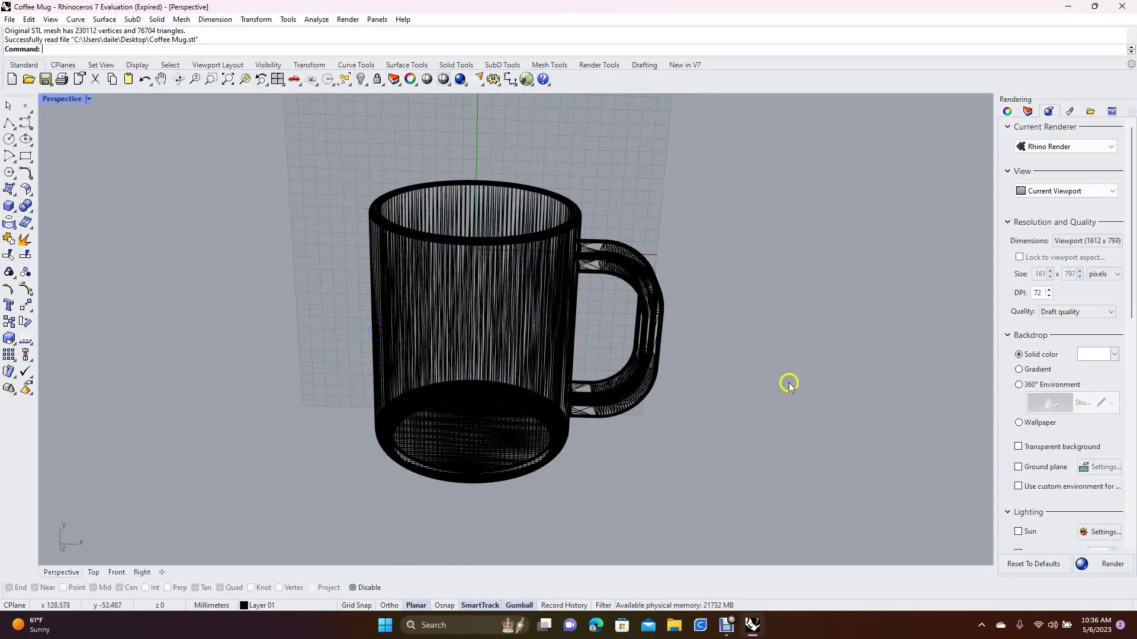
Select all three mug meshes and import Blue Glaze from the library's Ceramics folder
{"action": "key", "text": "ctrl+a"}
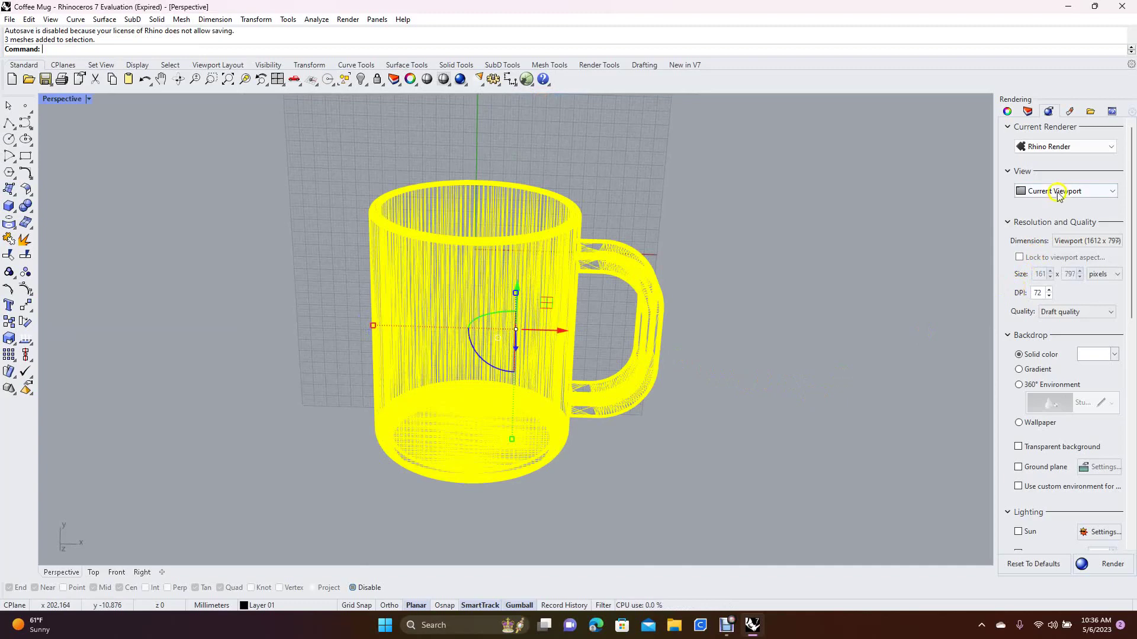
{"action": "left_click", "coordinate": [1072, 112]}
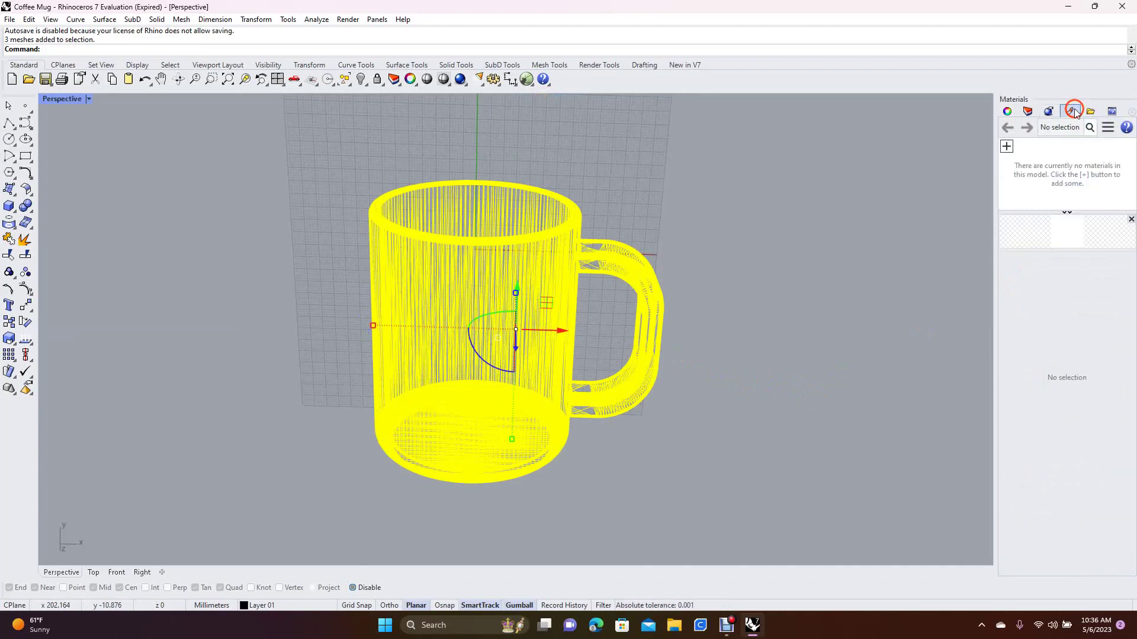
{"action": "left_click", "coordinate": [1007, 148]}
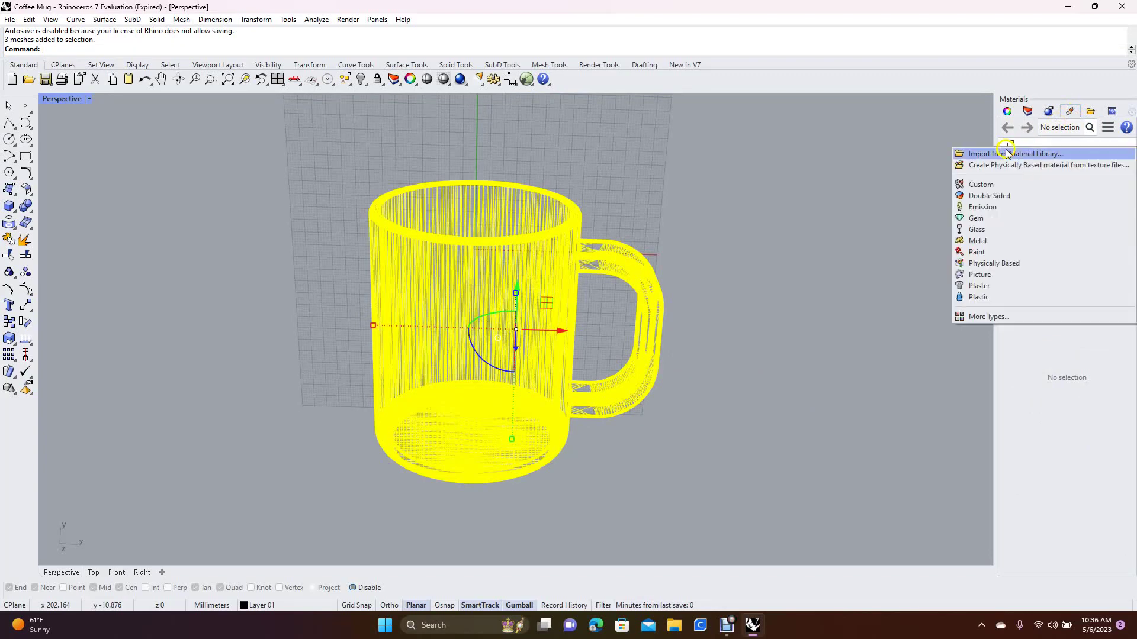
{"action": "left_click", "coordinate": [1001, 154]}
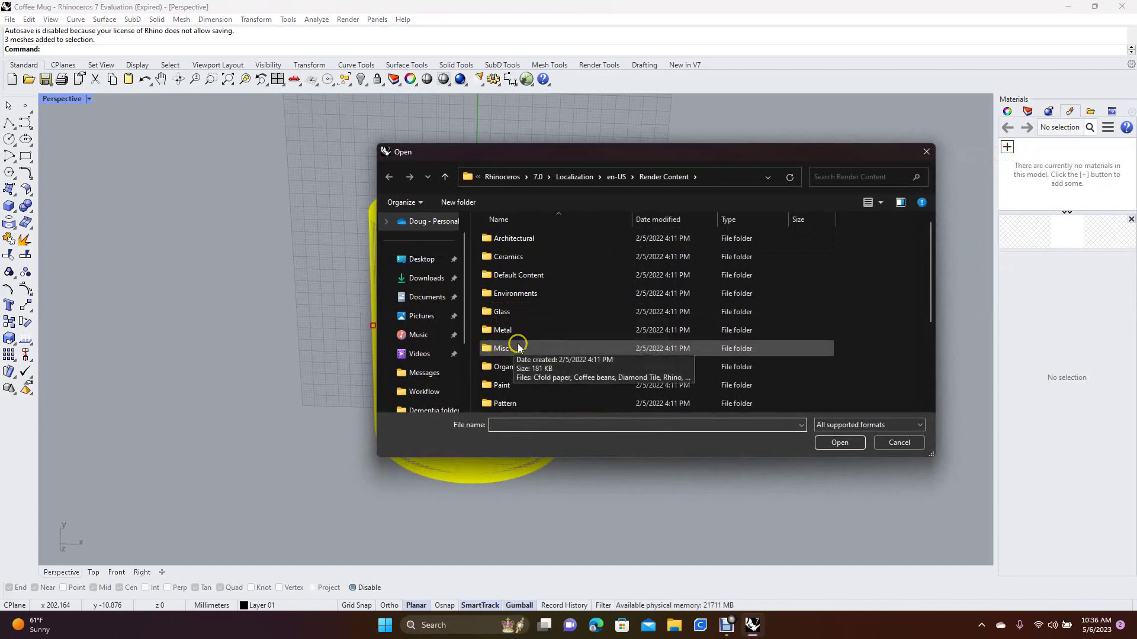
{"action": "double_click", "coordinate": [517, 258]}
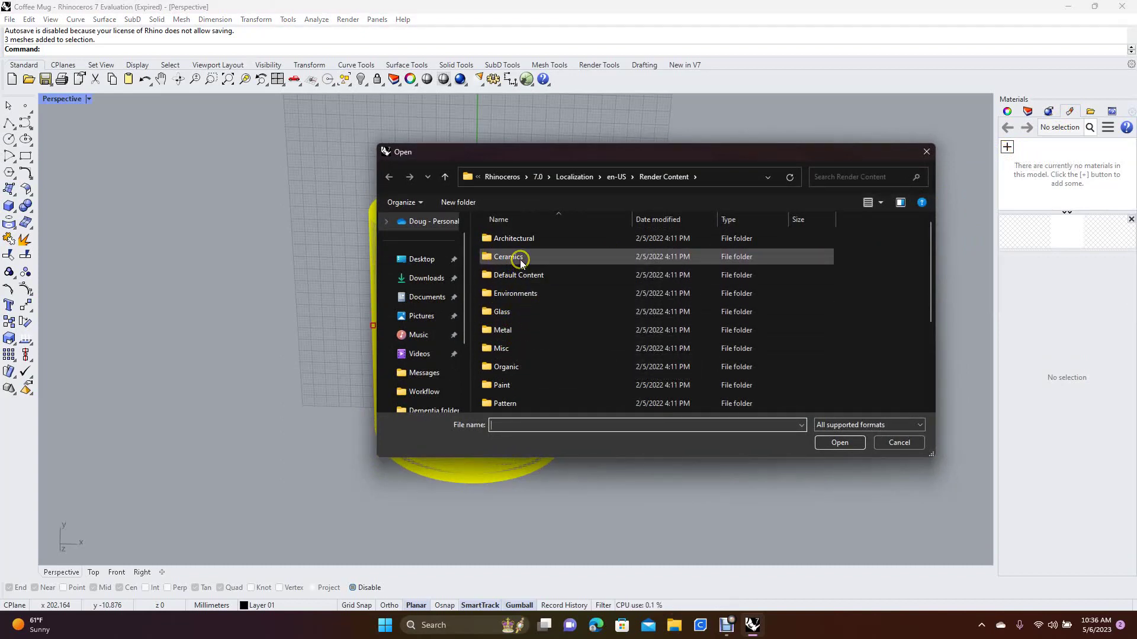
{"action": "double_click", "coordinate": [508, 238]}
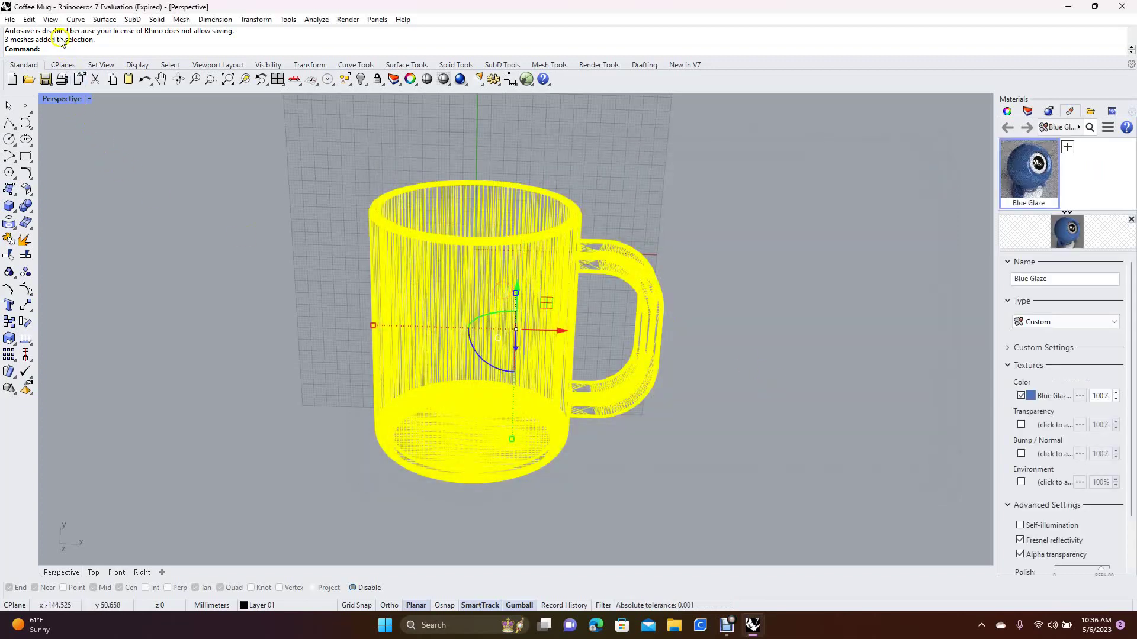
{"action": "left_click", "coordinate": [49, 20]}
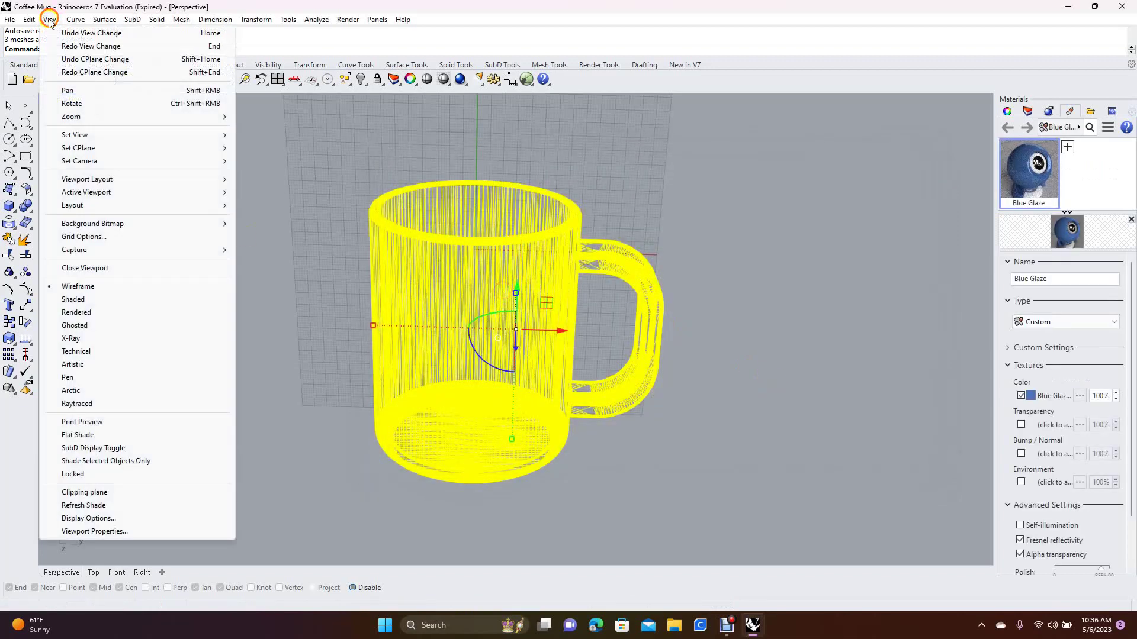
Switch the viewport to Raytraced and set the render backdrop to Dark Gray
{"action": "left_click", "coordinate": [98, 403]}
{"action": "left_click", "coordinate": [740, 392]}
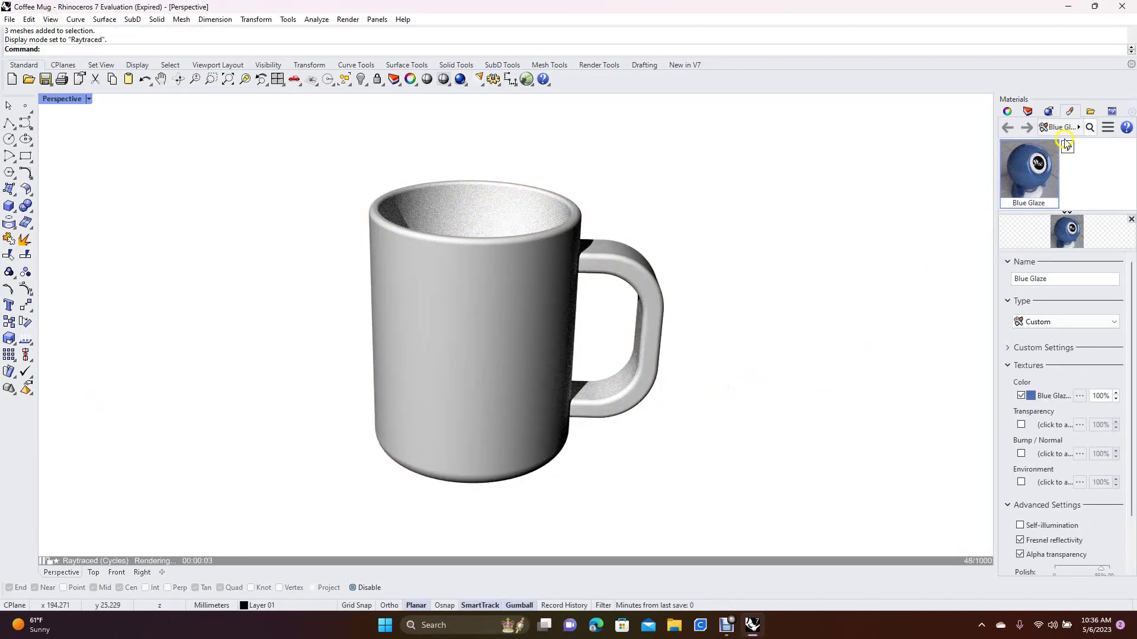
{"action": "left_click", "coordinate": [1046, 112]}
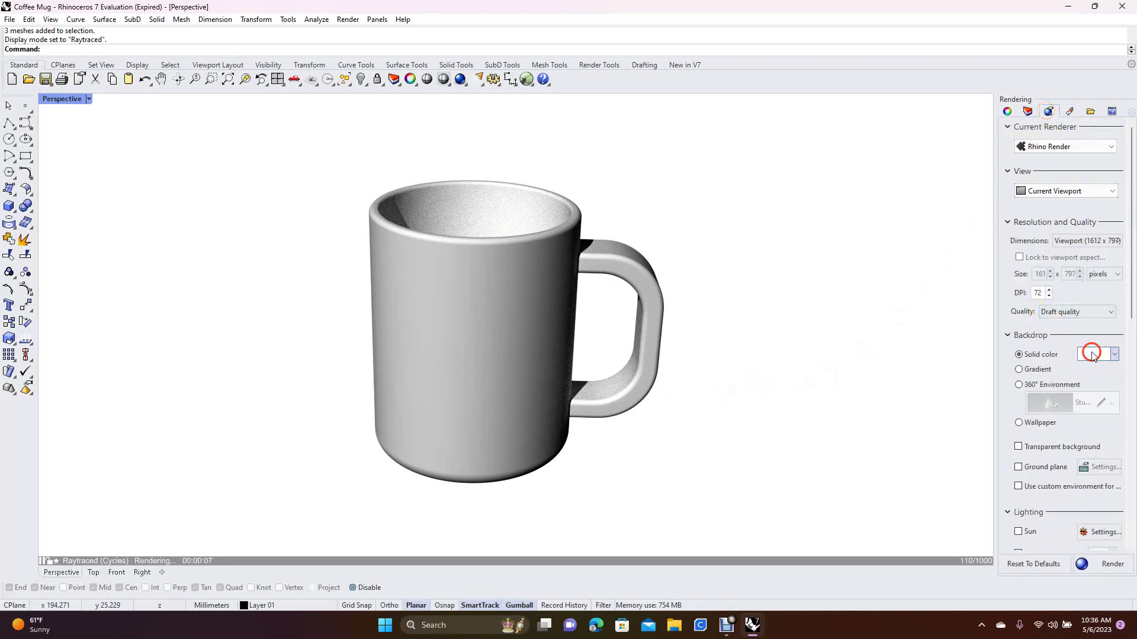
{"action": "left_click", "coordinate": [1092, 353]}
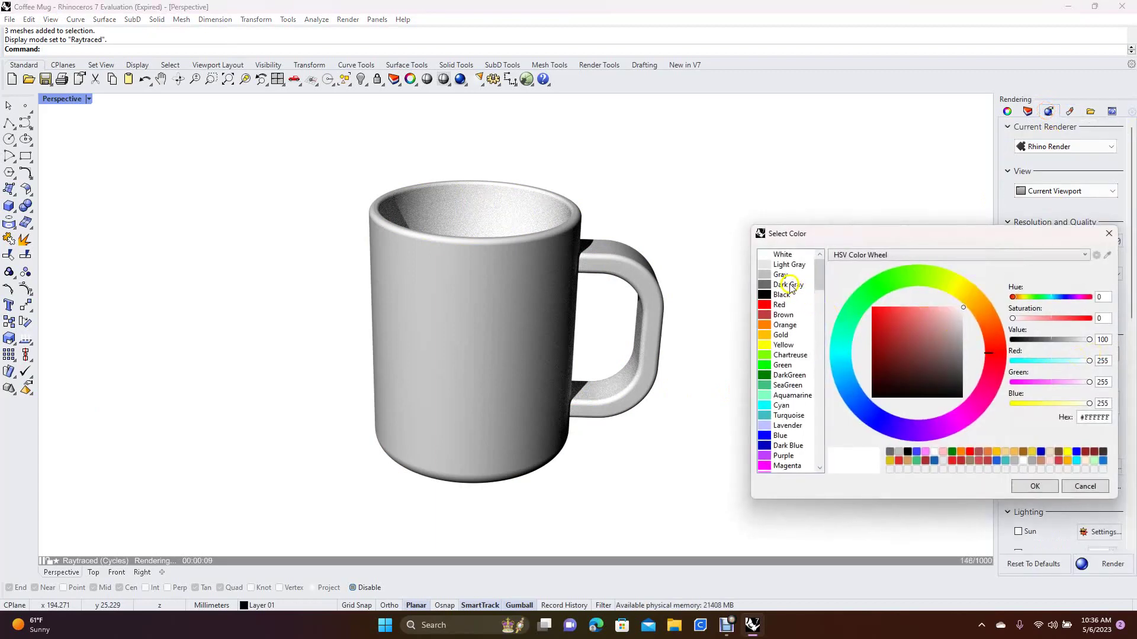
{"action": "left_click", "coordinate": [790, 285]}
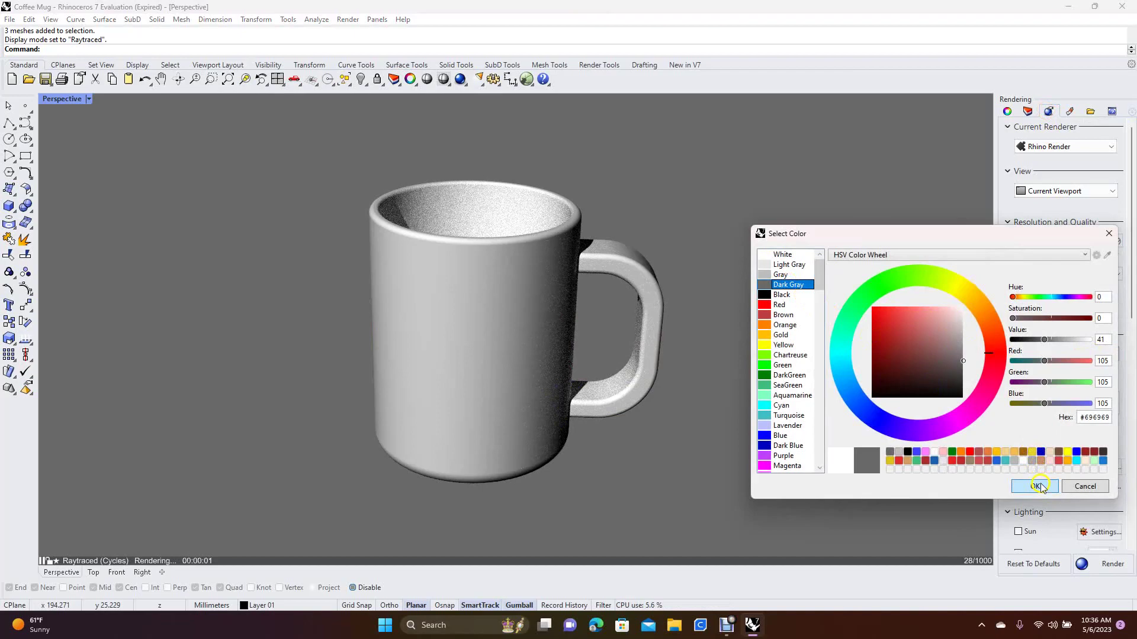
{"action": "left_click", "coordinate": [1036, 486]}
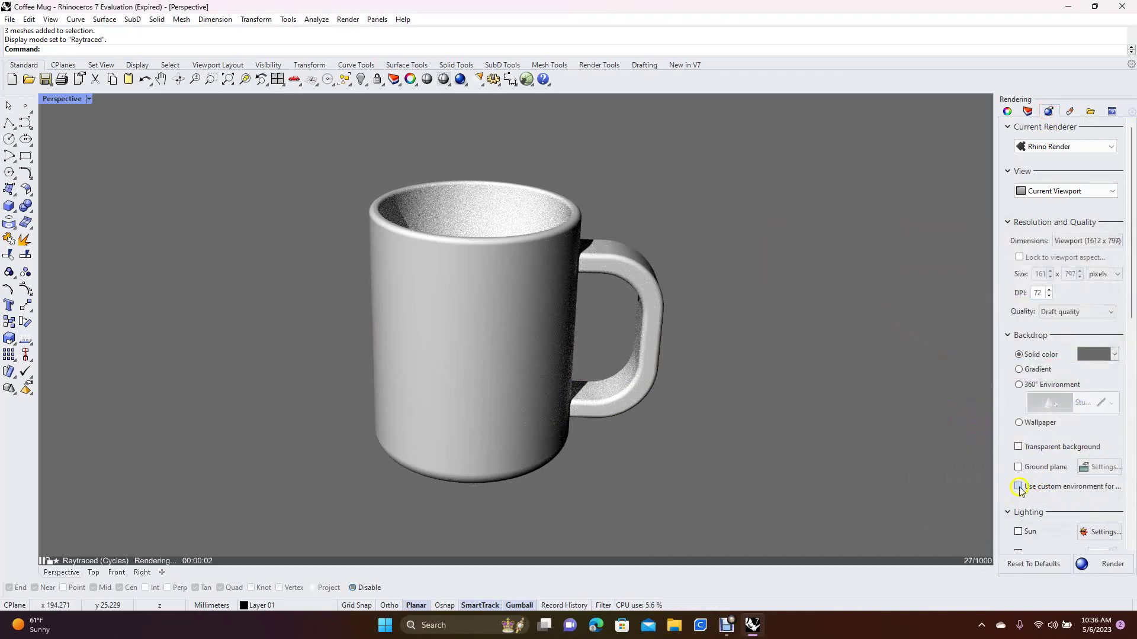
Turn on a custom environment and load BCN Airport from file
{"action": "left_click", "coordinate": [1019, 487]}
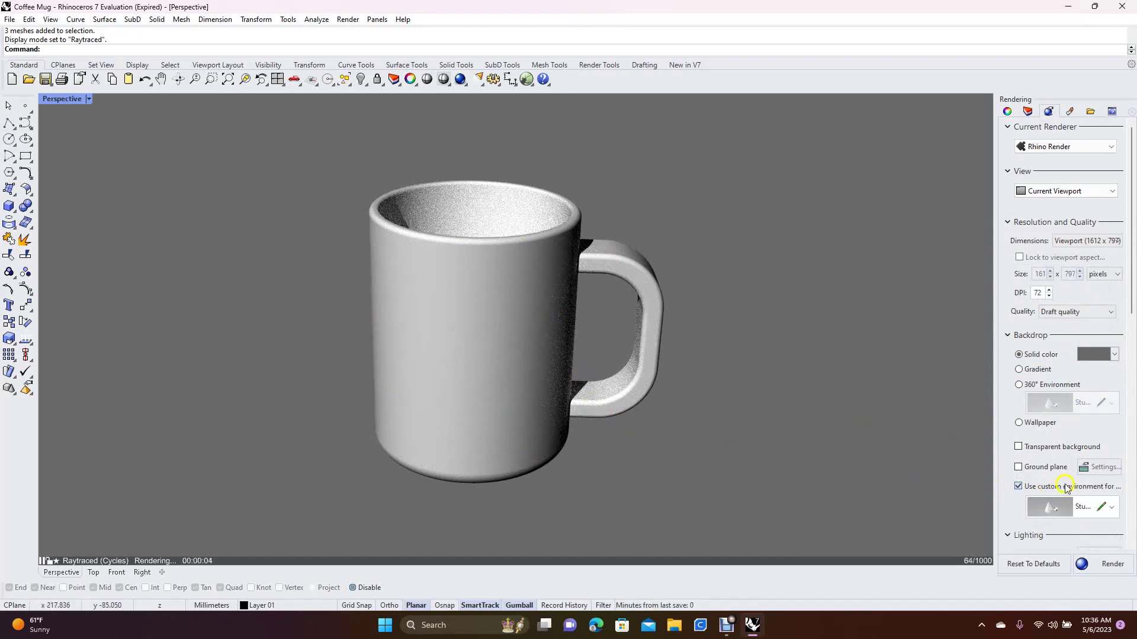
{"action": "left_click", "coordinate": [1093, 506]}
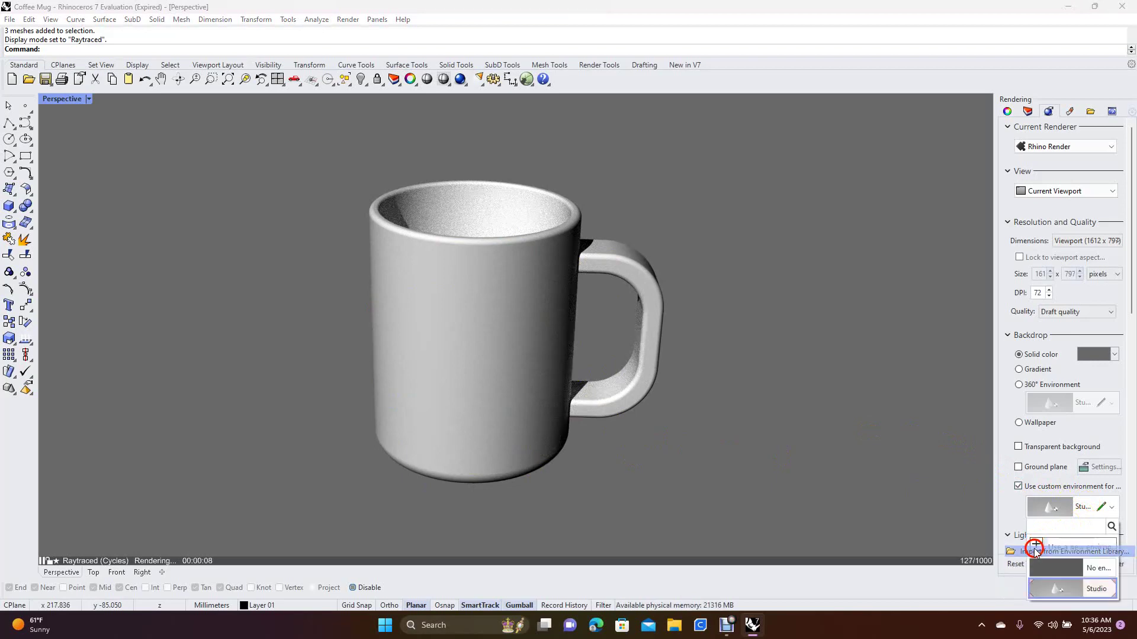
{"action": "left_click", "coordinate": [1036, 546]}
{"action": "left_click", "coordinate": [712, 427]}
{"action": "double_click", "coordinate": [712, 427]}
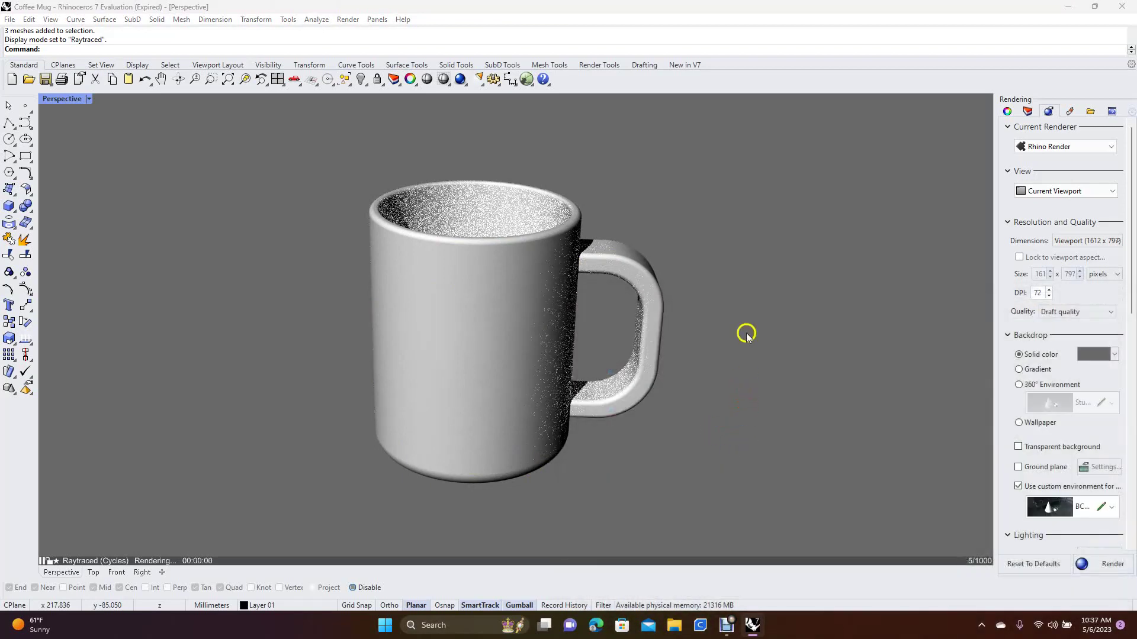
{"action": "mouse_move", "coordinate": [769, 256]}
{"action": "right_mouse_down"}
{"action": "mouse_move", "coordinate": [756, 307]}
{"action": "mouse_move", "coordinate": [749, 283]}
{"action": "mouse_move", "coordinate": [776, 274]}
{"action": "right_mouse_up"}
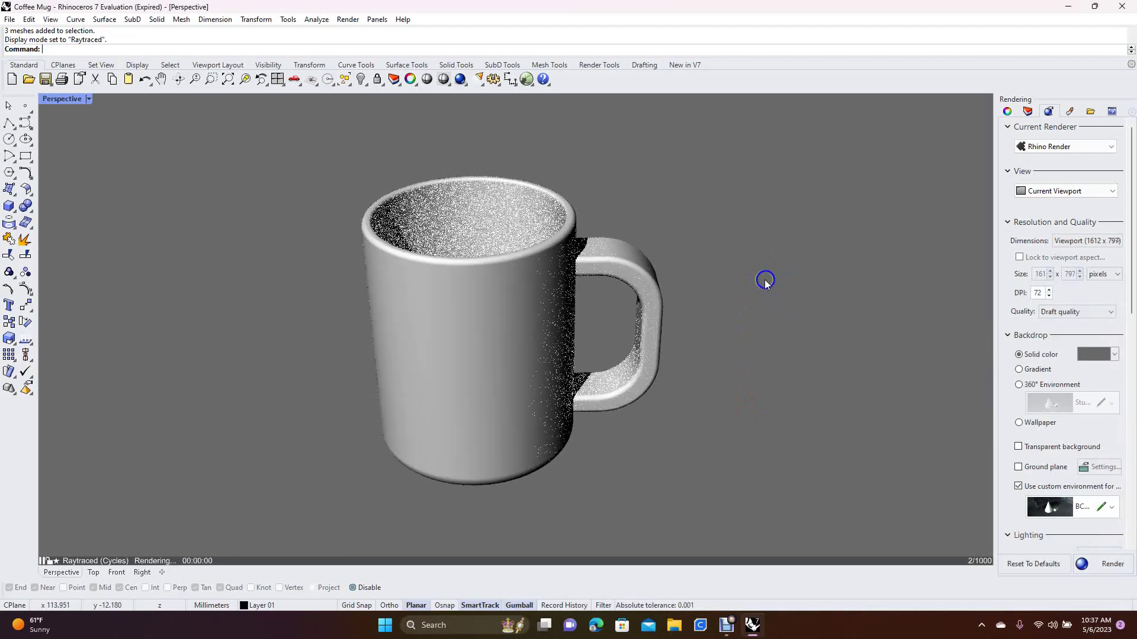
{"action": "left_click", "coordinate": [528, 356]}
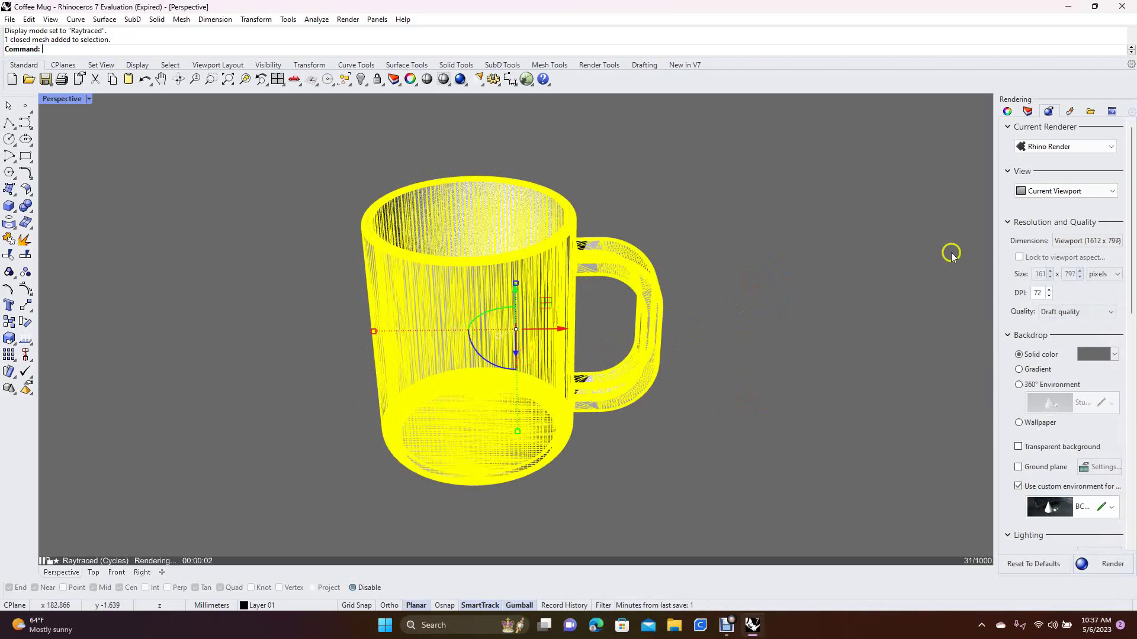
Import Polished Bronze from the library's Metal › Polished folder into the materials list
{"action": "left_click", "coordinate": [1070, 112]}
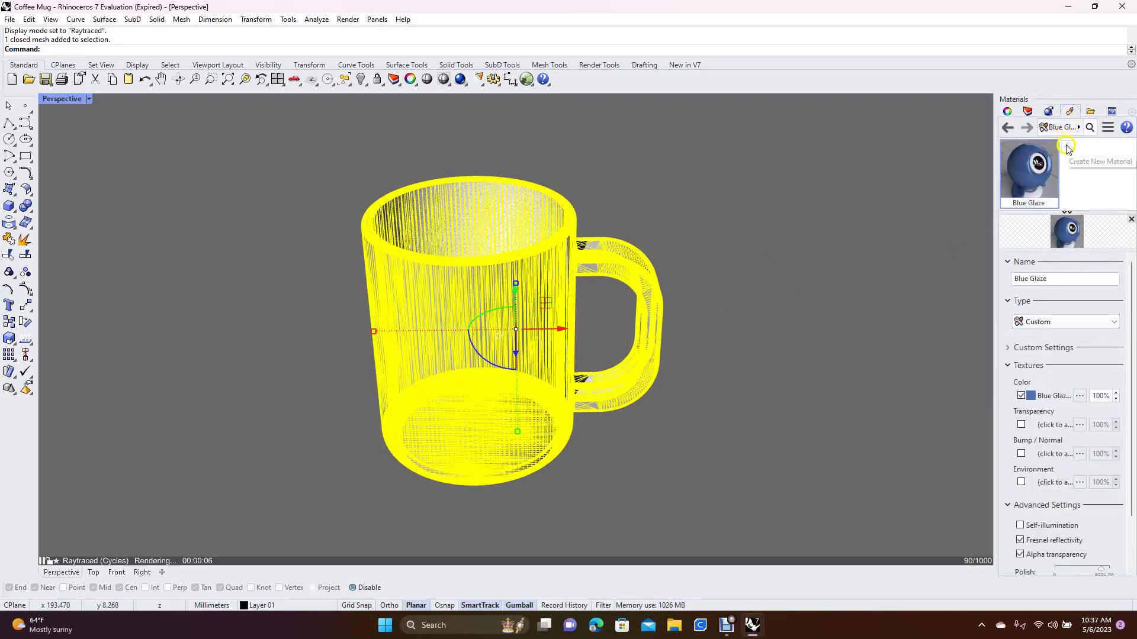
{"action": "left_click", "coordinate": [1068, 148]}
{"action": "left_click", "coordinate": [1073, 152]}
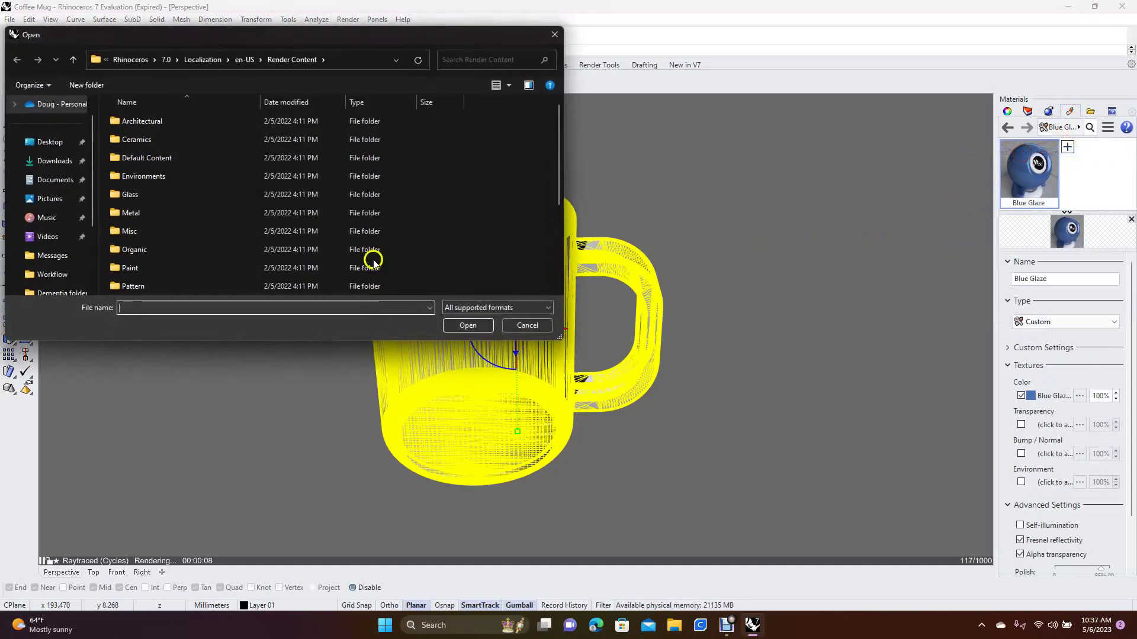
{"action": "double_click", "coordinate": [145, 217]}
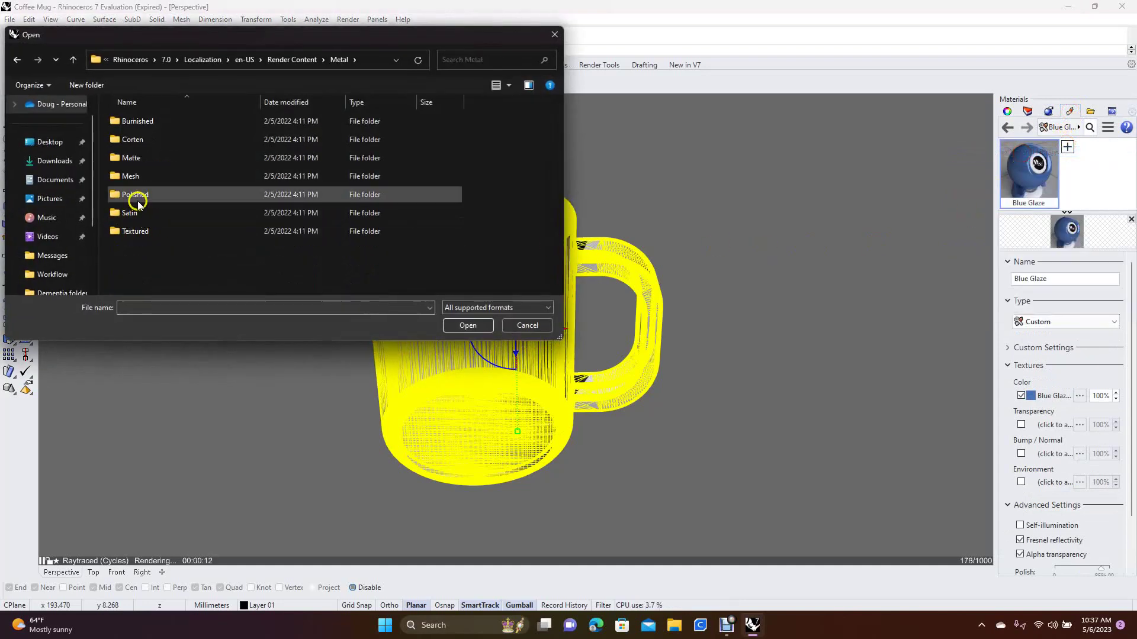
{"action": "double_click", "coordinate": [135, 196]}
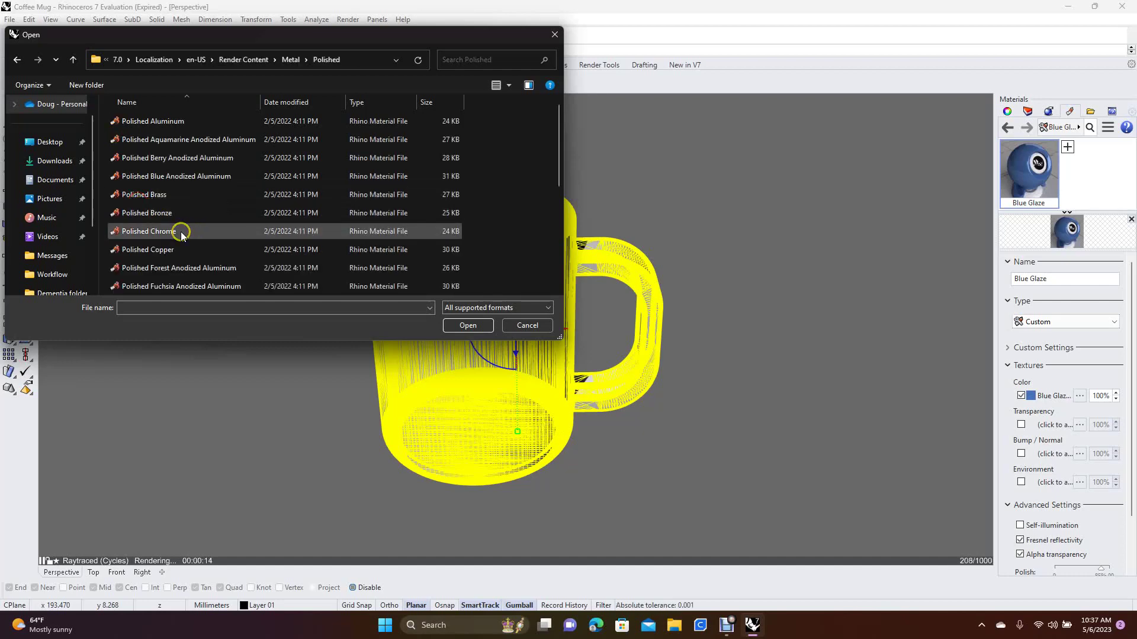
{"action": "double_click", "coordinate": [167, 213]}
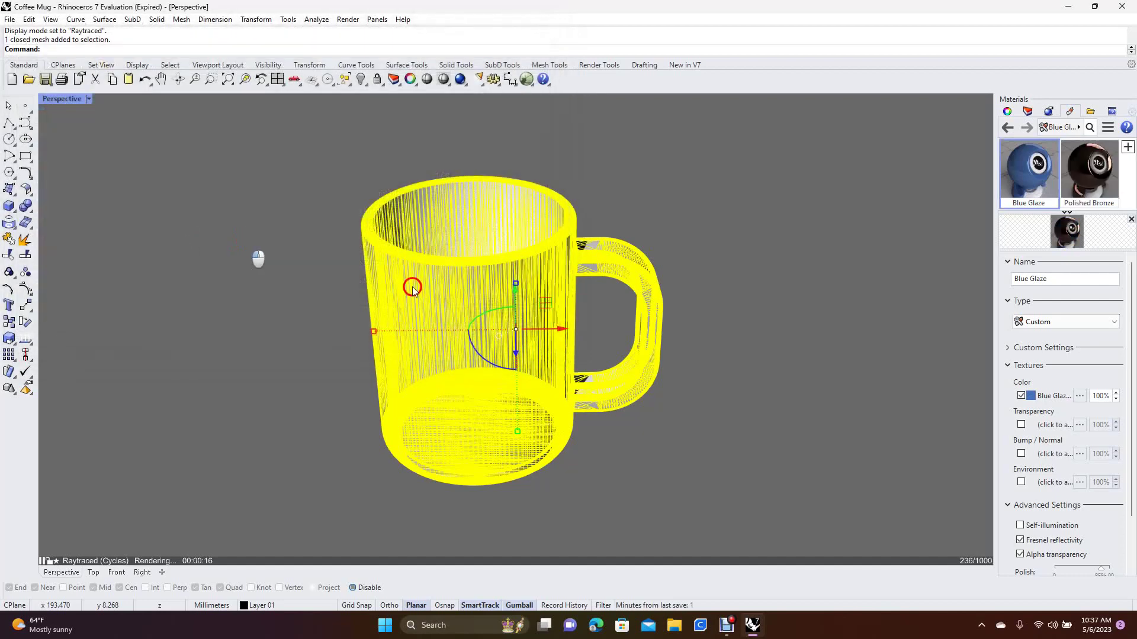
Assign Polished Bronze to the mug and orbit to inspect the raytraced result
{"action": "right_click", "coordinate": [1081, 168]}
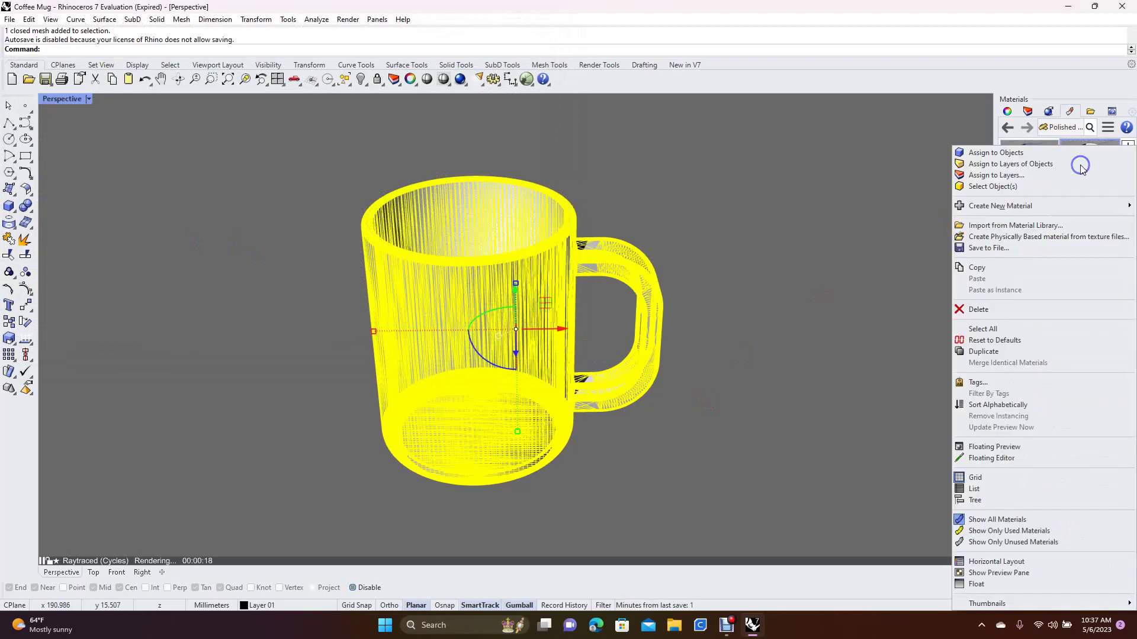
{"action": "left_click", "coordinate": [1010, 154]}
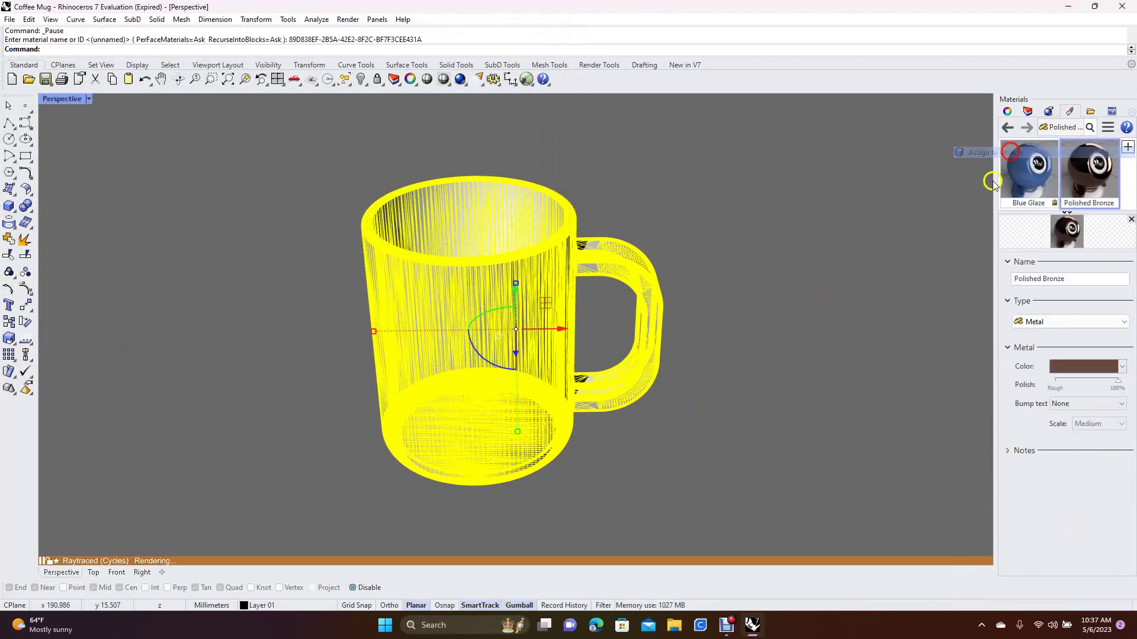
{"action": "left_click", "coordinate": [749, 294]}
{"action": "right_click_drag", "start_coordinate": [743, 296], "coordinate": [752, 172]}
{"action": "right_click_drag", "start_coordinate": [748, 157], "coordinate": [752, 254]}
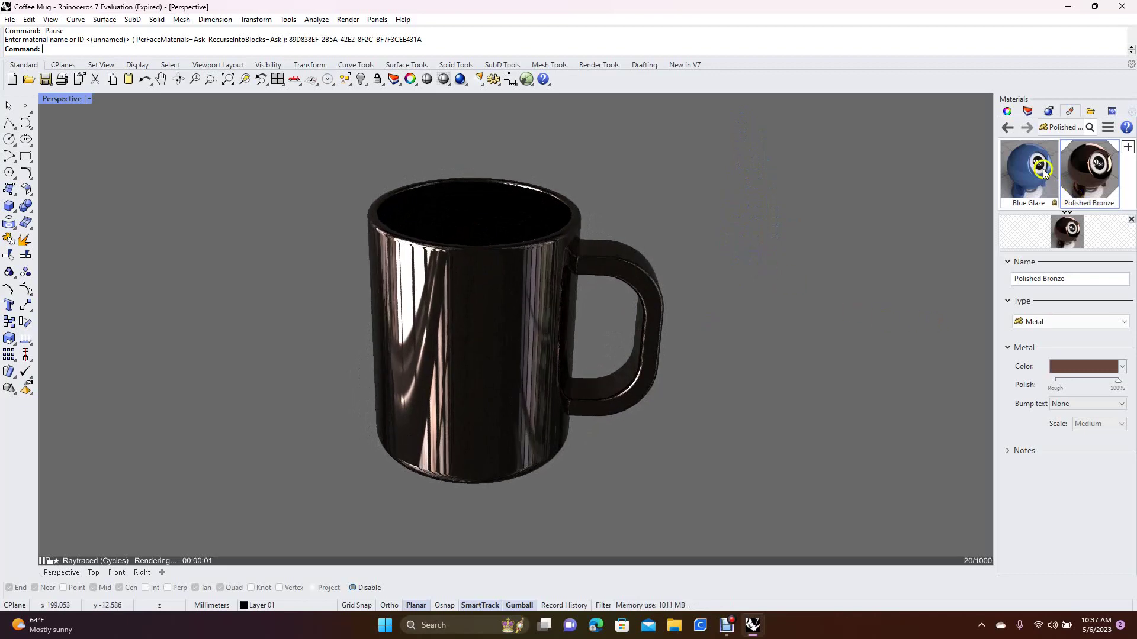
In the Rendering settings' Lighting section, leave Skylight off and uncheck Sun
{"action": "left_click", "coordinate": [1048, 111]}
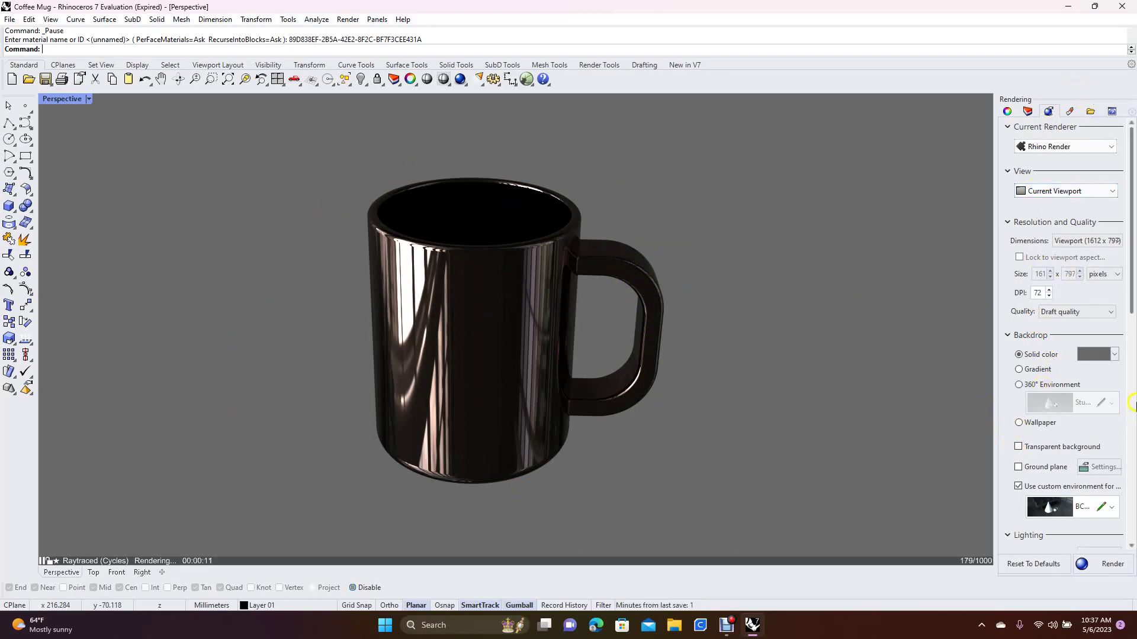
{"action": "left_click_drag", "start_coordinate": [1131, 305], "coordinate": [1119, 362]}
{"action": "left_click", "coordinate": [1019, 479]}
{"action": "left_click", "coordinate": [1018, 480]}
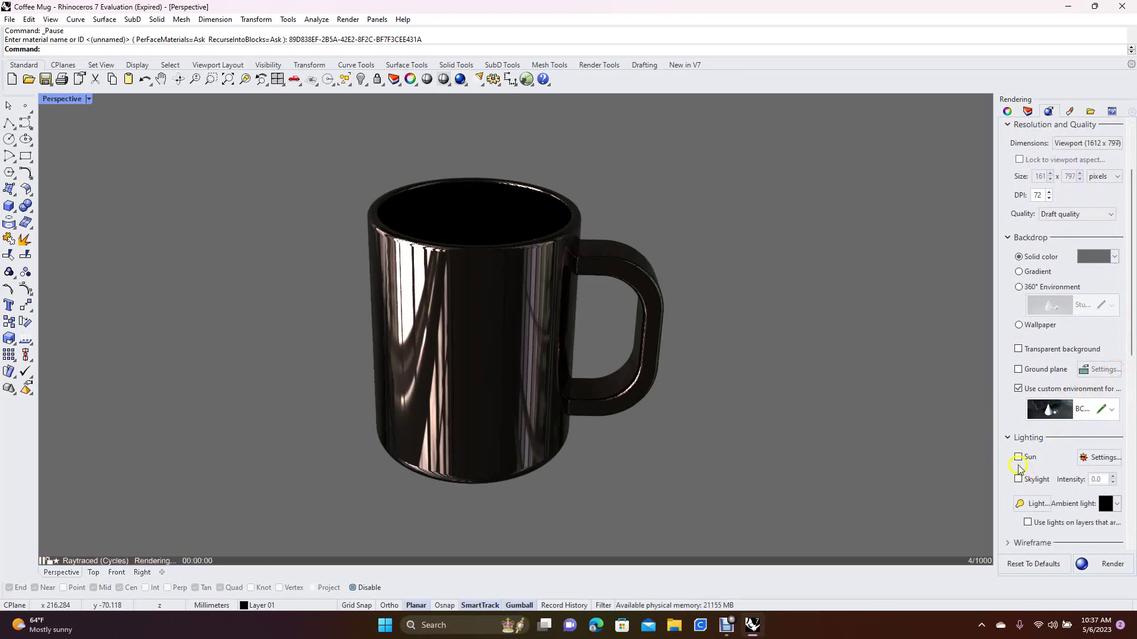
{"action": "left_click", "coordinate": [1018, 458]}
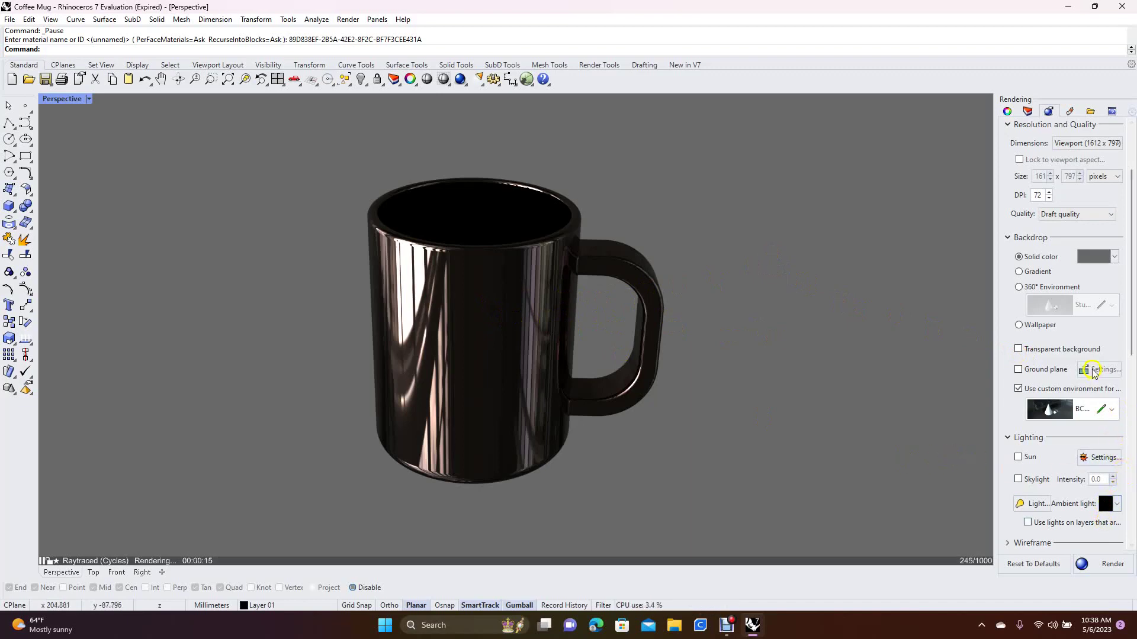
Load AC Gava Bath from file as the new custom environment for the bronze mug
{"action": "left_click", "coordinate": [1087, 415]}
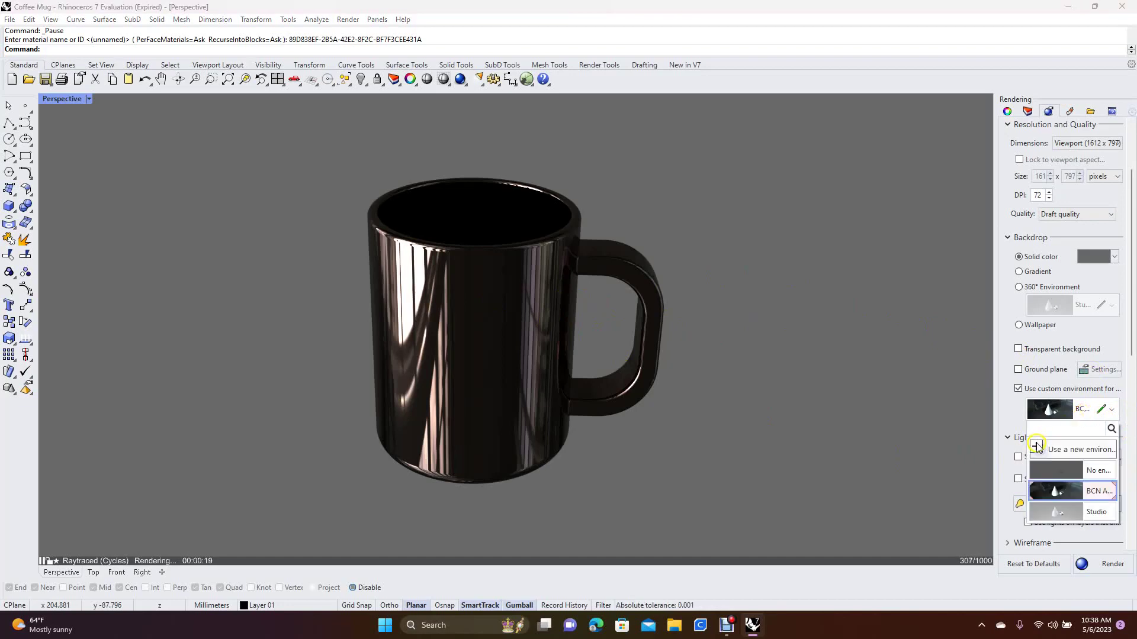
{"action": "left_click", "coordinate": [1037, 449]}
{"action": "left_click", "coordinate": [1036, 453]}
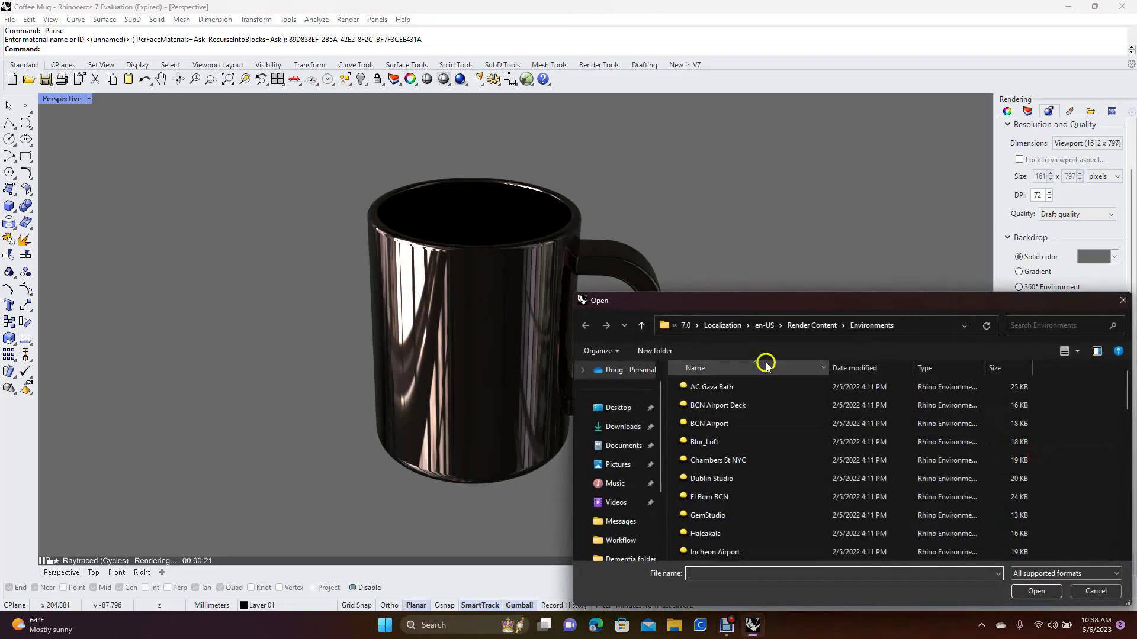
{"action": "double_click", "coordinate": [757, 386]}
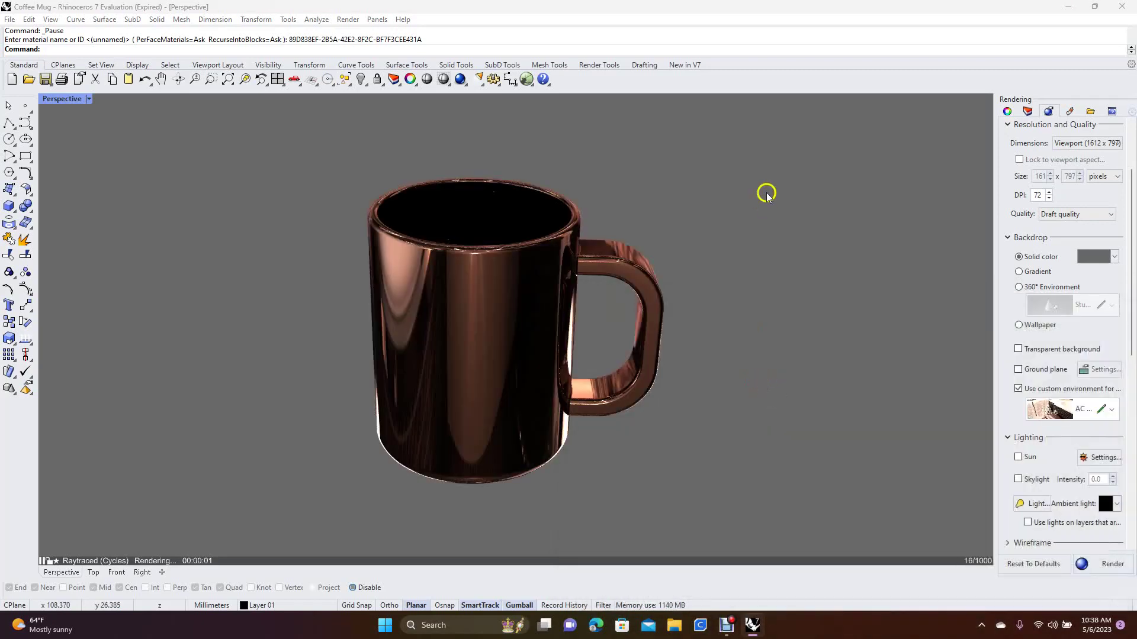
{"action": "mouse_move", "coordinate": [752, 236]}
{"action": "right_mouse_down"}
{"action": "mouse_move", "coordinate": [746, 162]}
{"action": "mouse_move", "coordinate": [668, 178]}
{"action": "mouse_move", "coordinate": [789, 101]}
{"action": "mouse_move", "coordinate": [790, 124]}
{"action": "mouse_move", "coordinate": [762, 140]}
{"action": "mouse_move", "coordinate": [754, 236]}
{"action": "mouse_move", "coordinate": [754, 226]}
{"action": "right_mouse_up"}
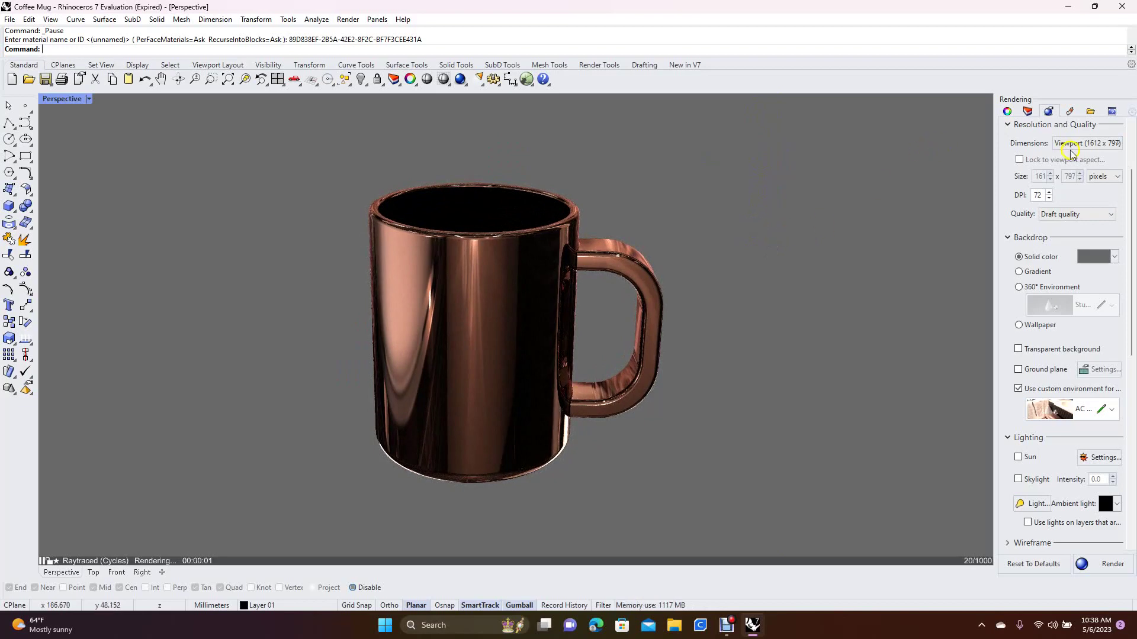
{"action": "left_click", "coordinate": [1085, 257]}
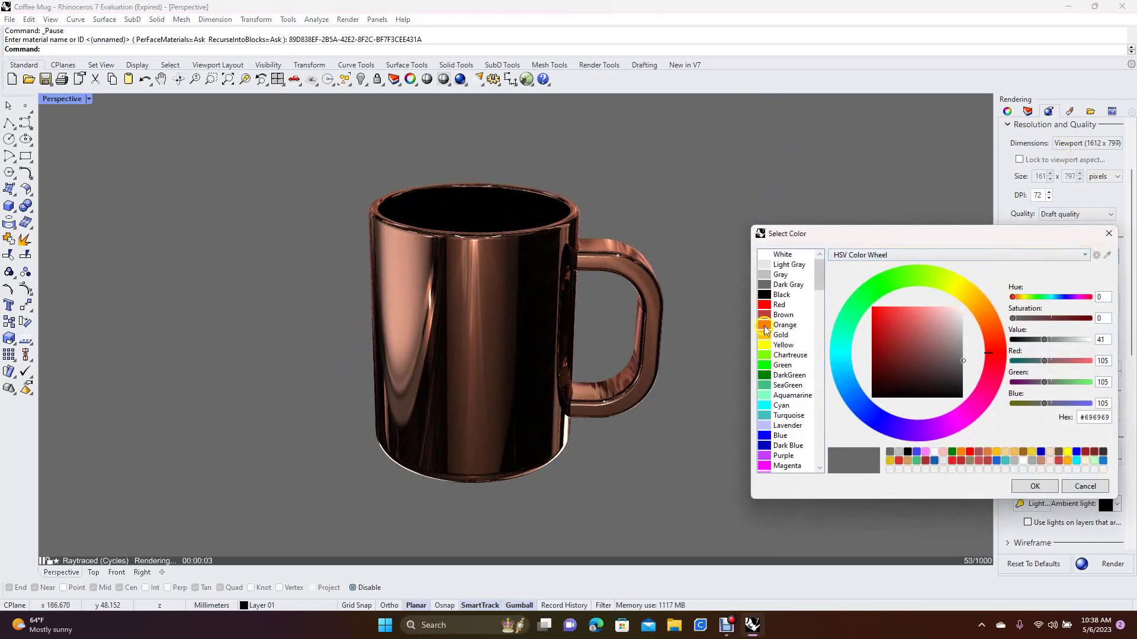
{"action": "left_click", "coordinate": [782, 296]}
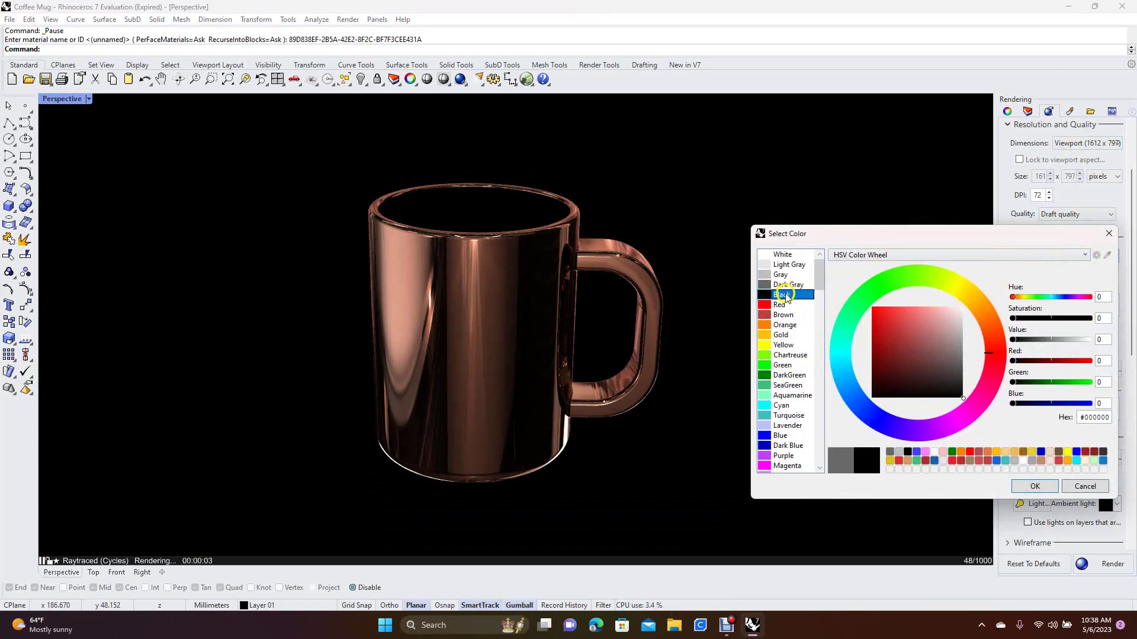
{"action": "left_click", "coordinate": [785, 317]}
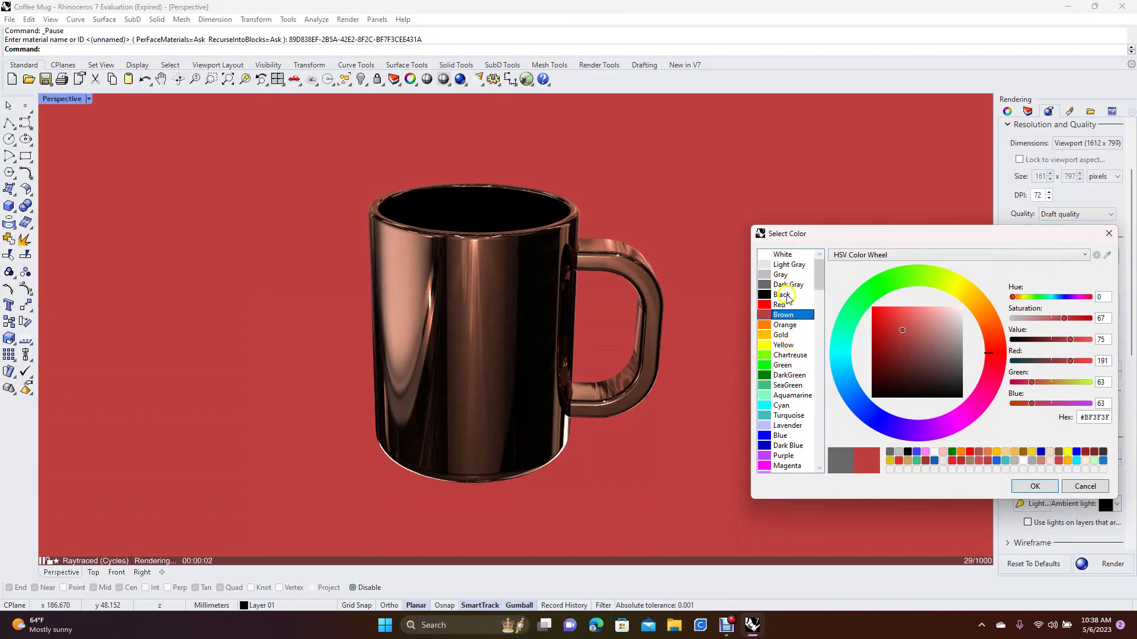
{"action": "left_click", "coordinate": [782, 286]}
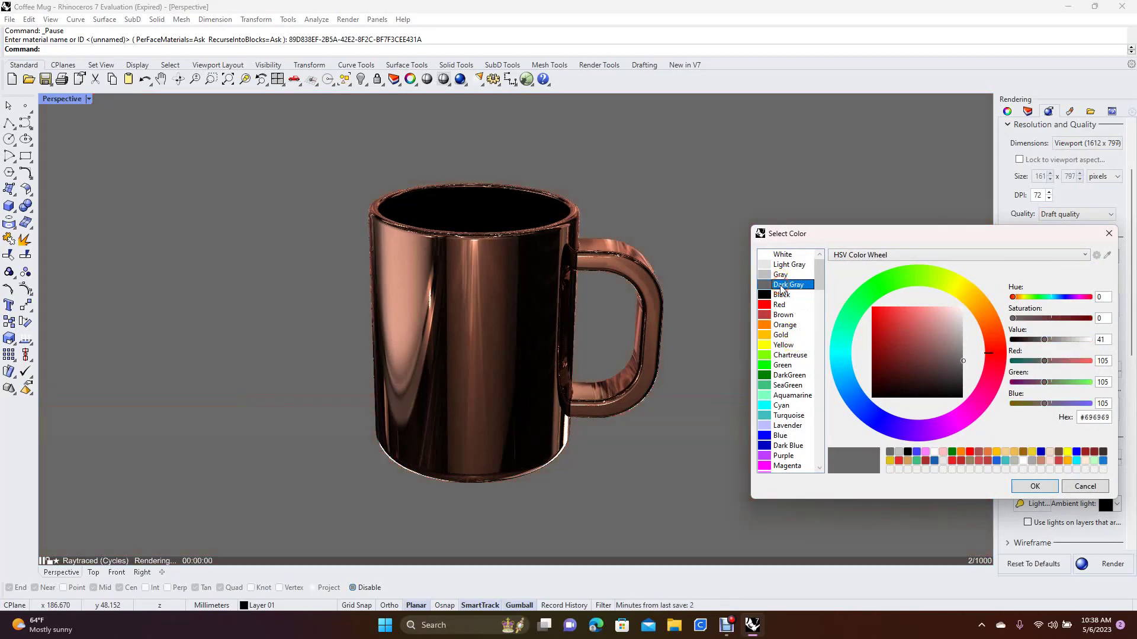
{"action": "left_click", "coordinate": [1034, 485]}
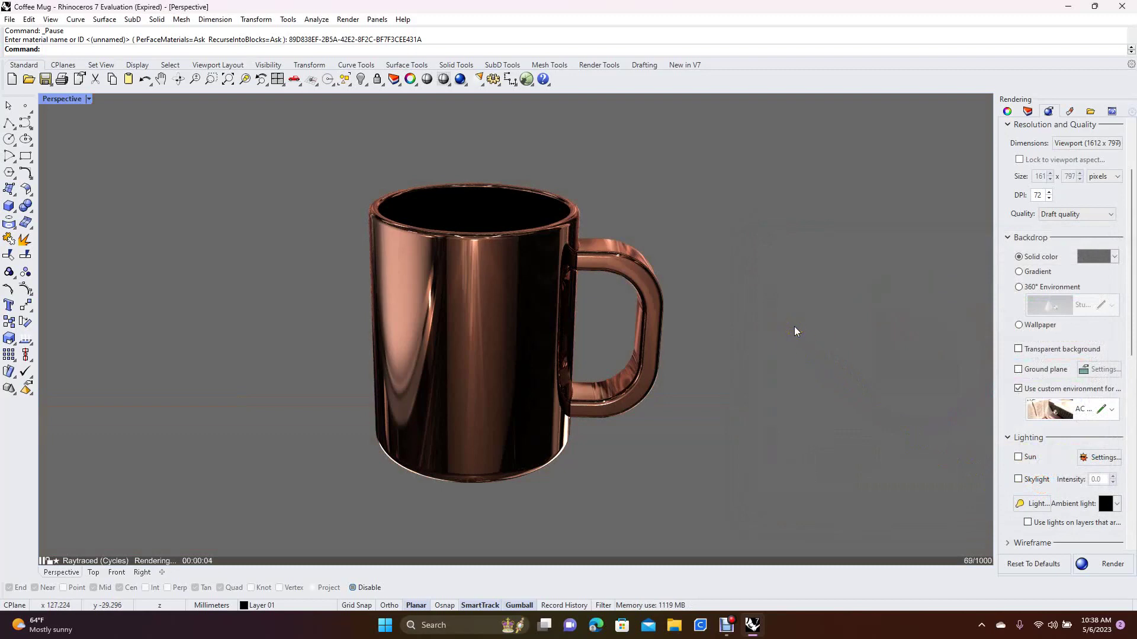
{"action": "left_click", "coordinate": [761, 348]}
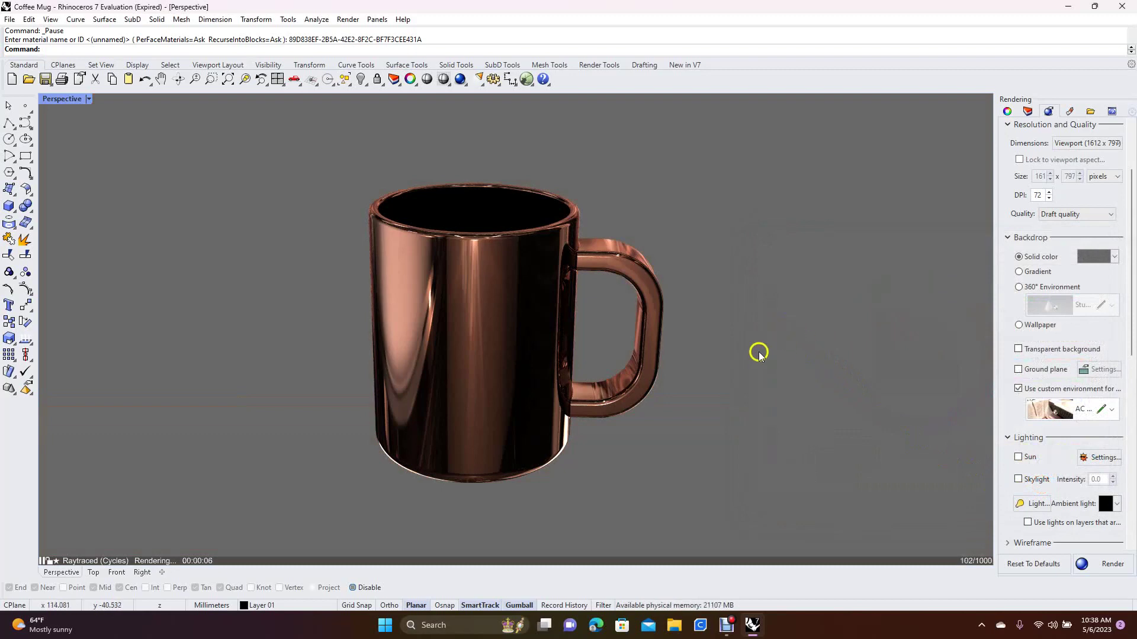
{"action": "left_click", "coordinate": [752, 356]}
{"action": "left_click", "coordinate": [745, 380]}
{"action": "left_click", "coordinate": [920, 355]}
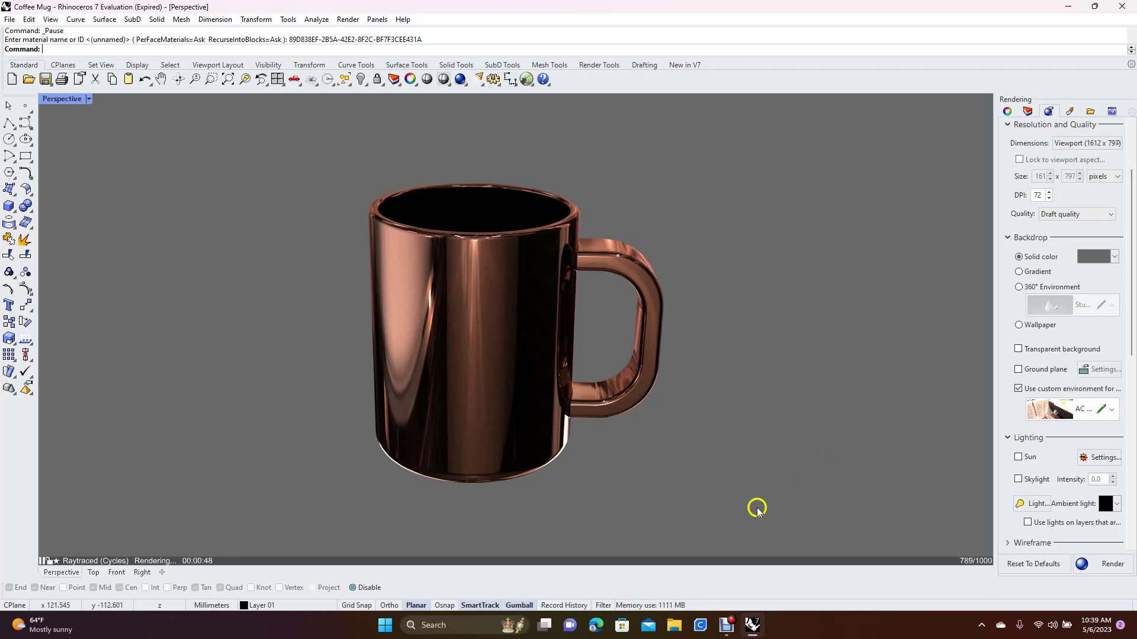
{"action": "mouse_move", "coordinate": [754, 626]}
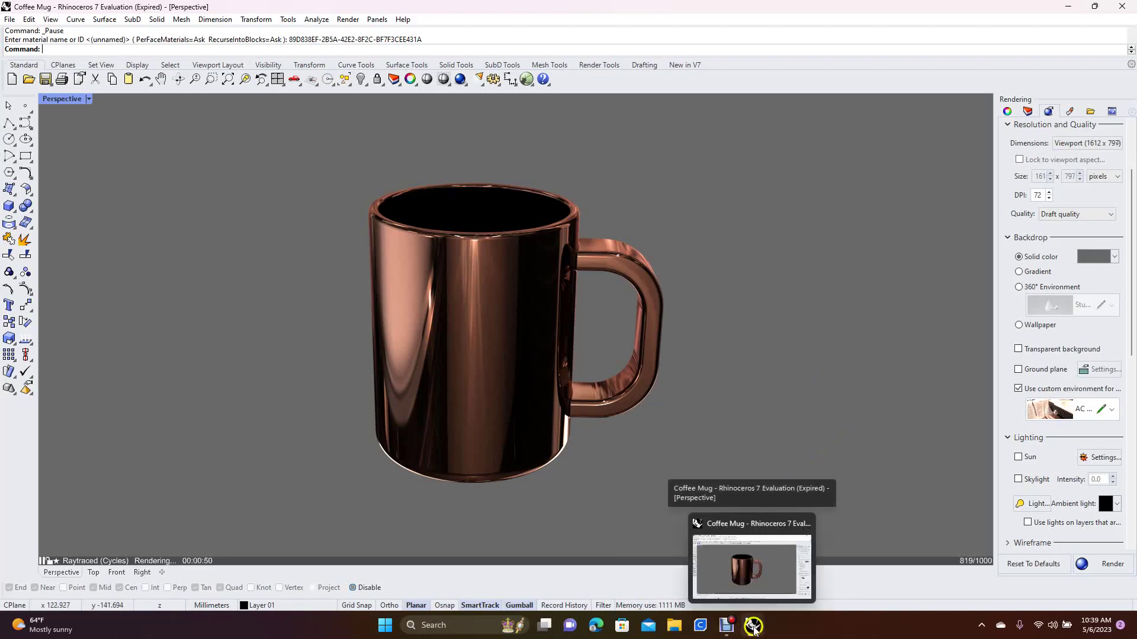